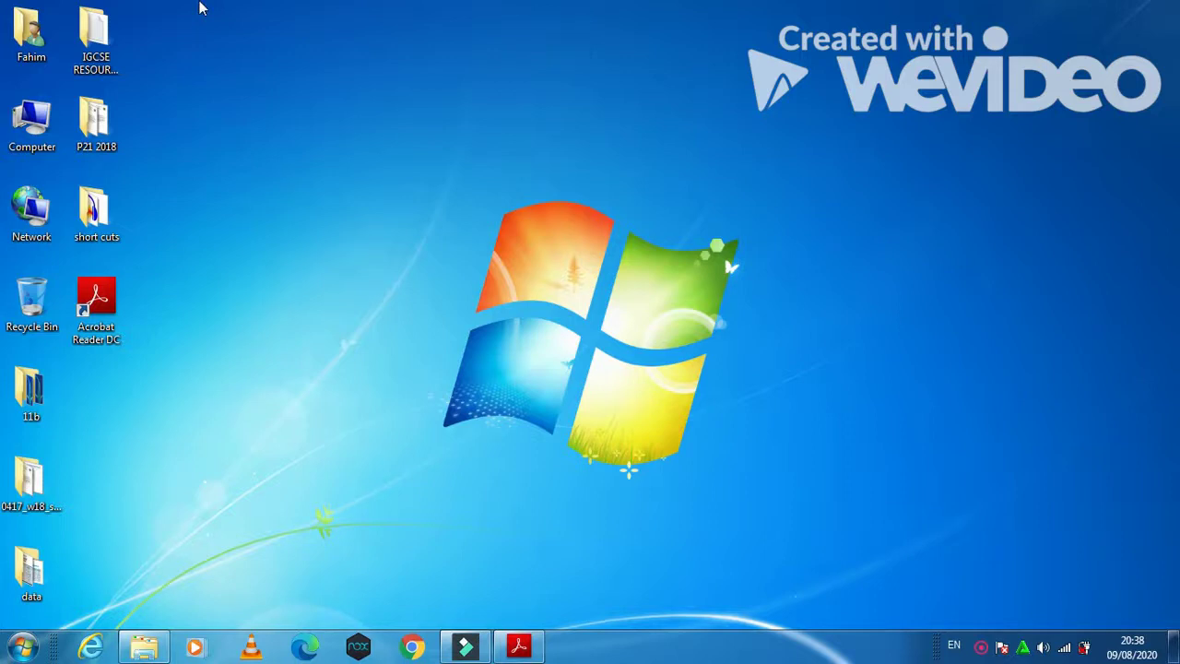
Step: Bring the exam paper forward and read Task 5's layout, bullet-list and question 36 instructions
{"action": "left_click", "coordinate": [521, 648]}
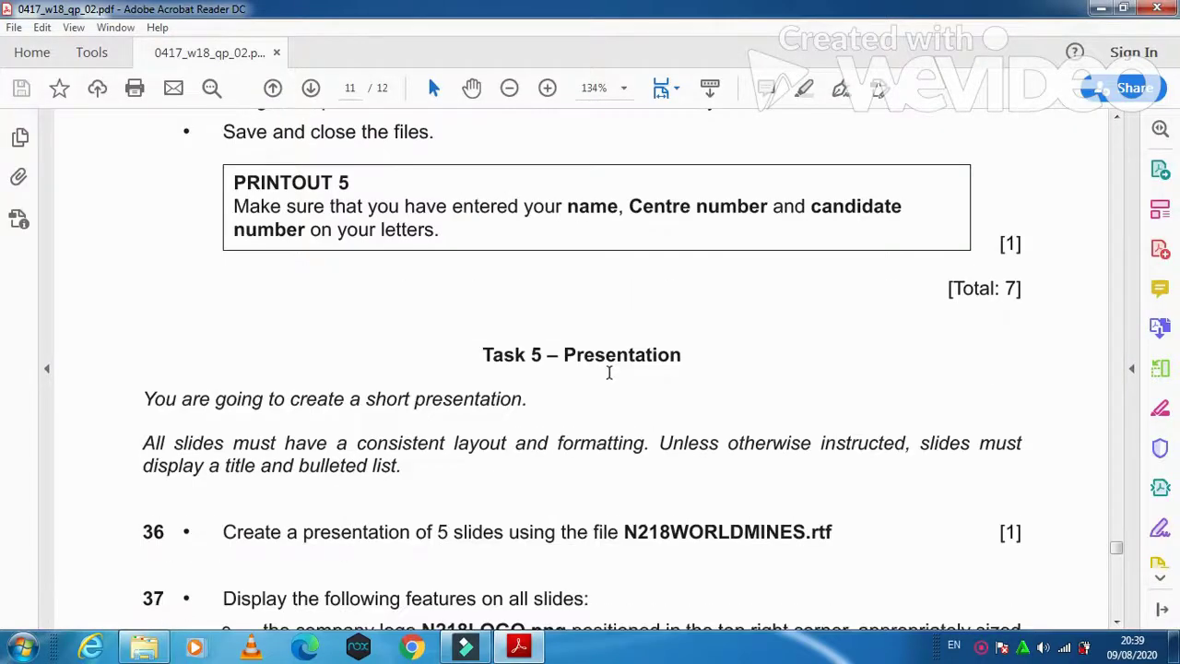
{"action": "scroll", "coordinate": [608, 372], "scroll_direction": "down", "scroll_amount": 3}
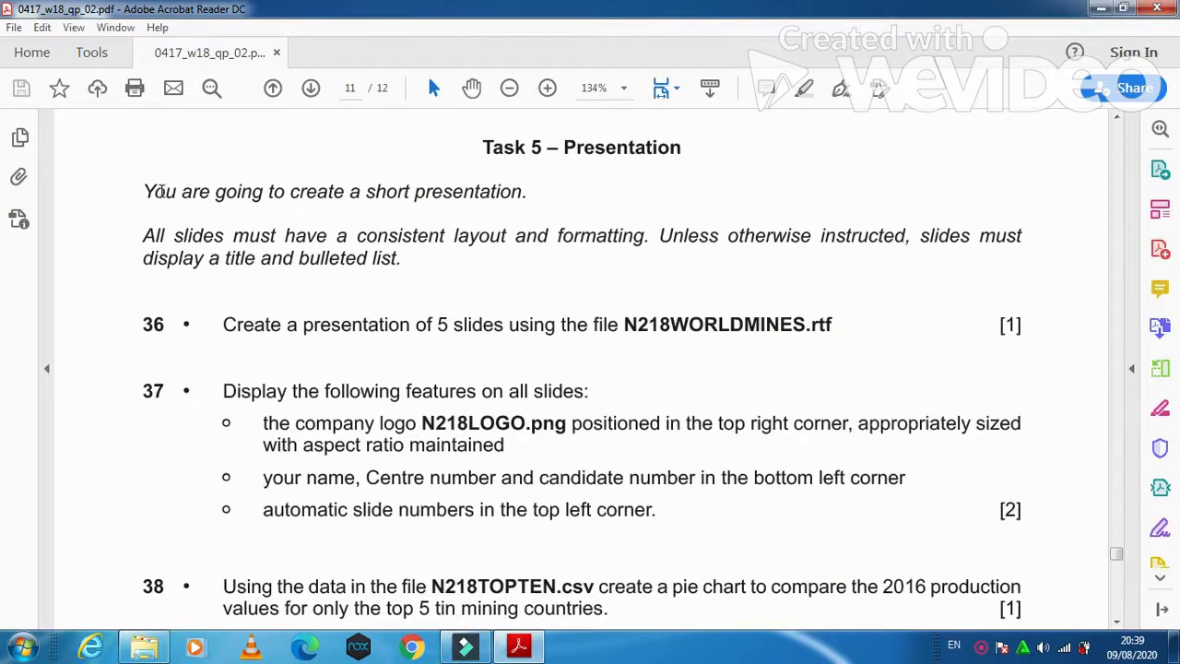
{"action": "left_click_drag", "start_coordinate": [145, 192], "coordinate": [493, 208]}
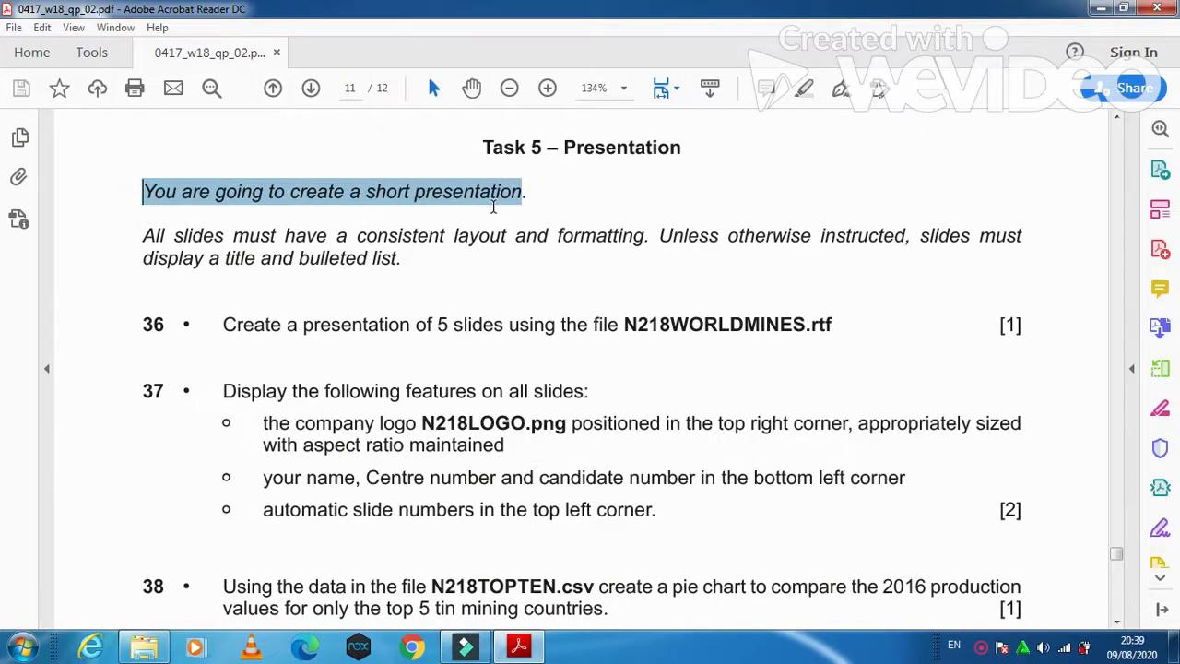
{"action": "left_click_drag", "start_coordinate": [139, 238], "coordinate": [995, 254]}
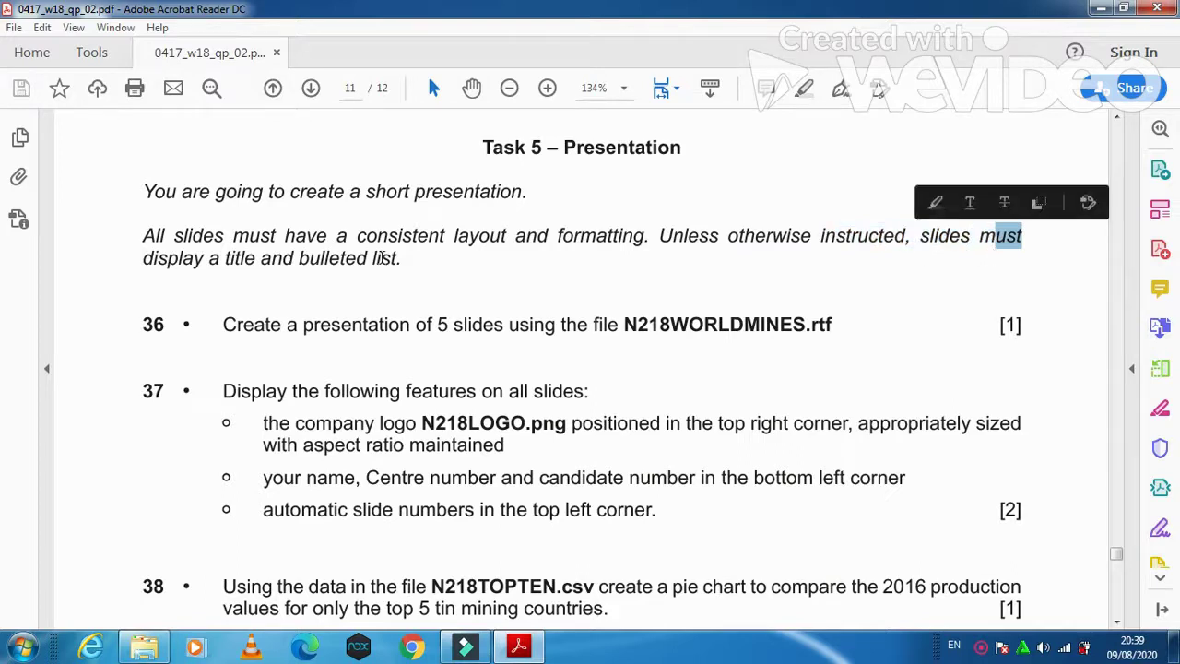
{"action": "left_click_drag", "start_coordinate": [146, 258], "coordinate": [409, 263]}
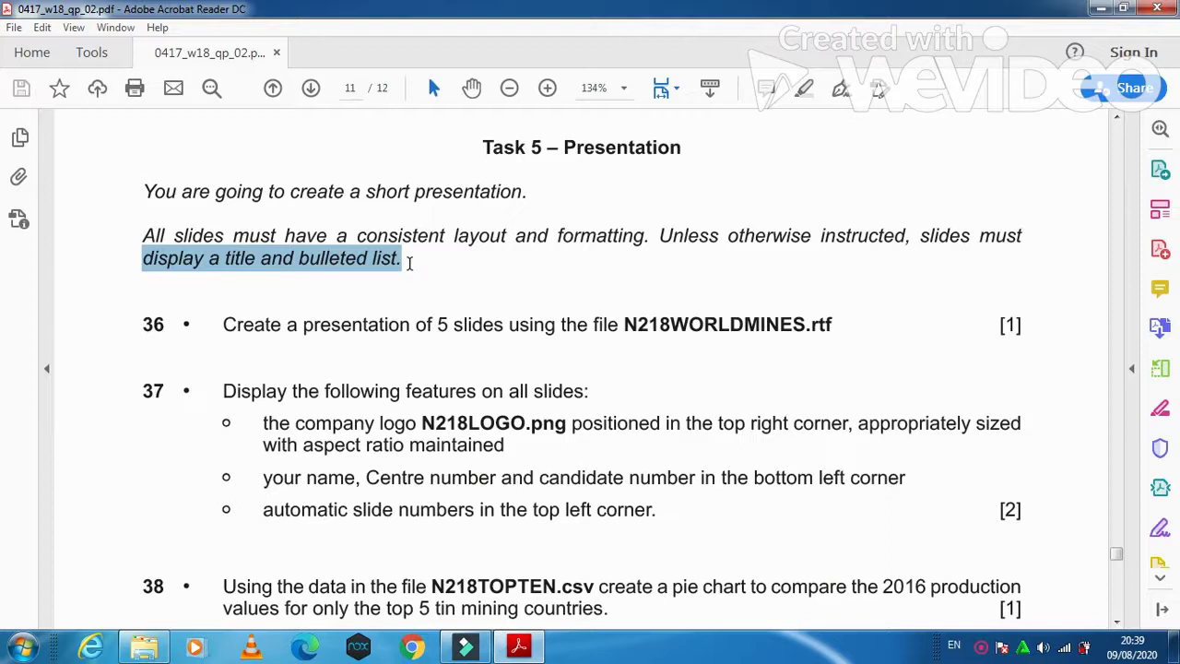
{"action": "left_click_drag", "start_coordinate": [223, 324], "coordinate": [805, 328]}
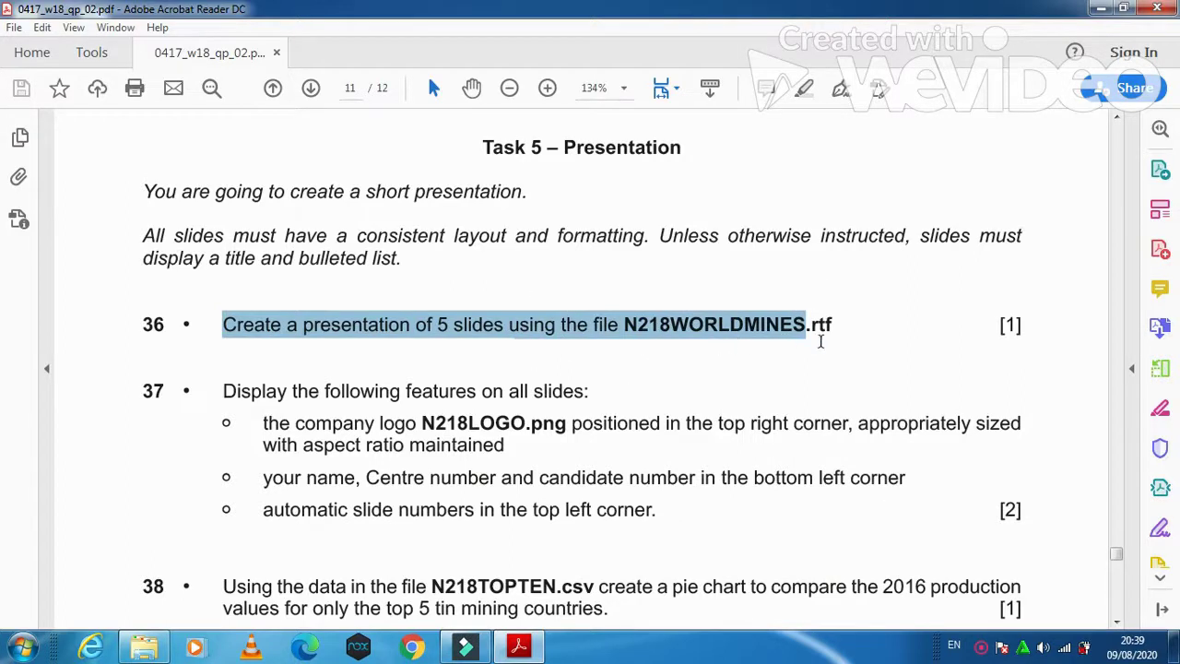
Step: Launch PowerPoint 2010 and browse the Open dialog to the 0417_w18_sf_02 folder on the Desktop
{"action": "left_click", "coordinate": [22, 647]}
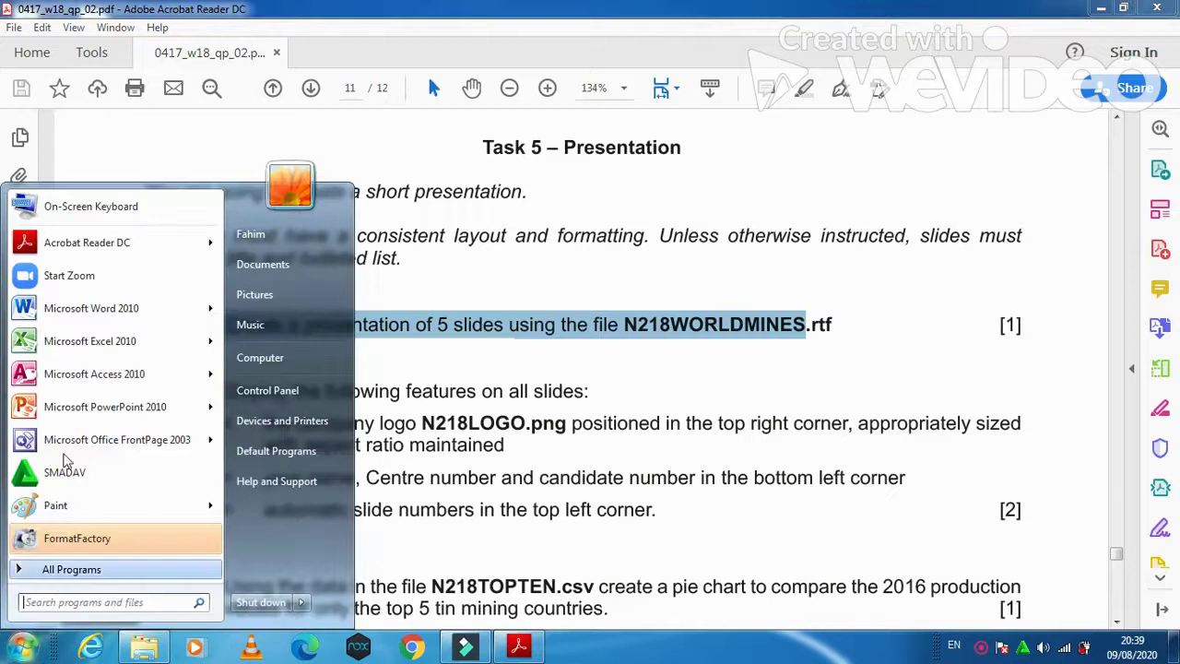
{"action": "left_click", "coordinate": [58, 407]}
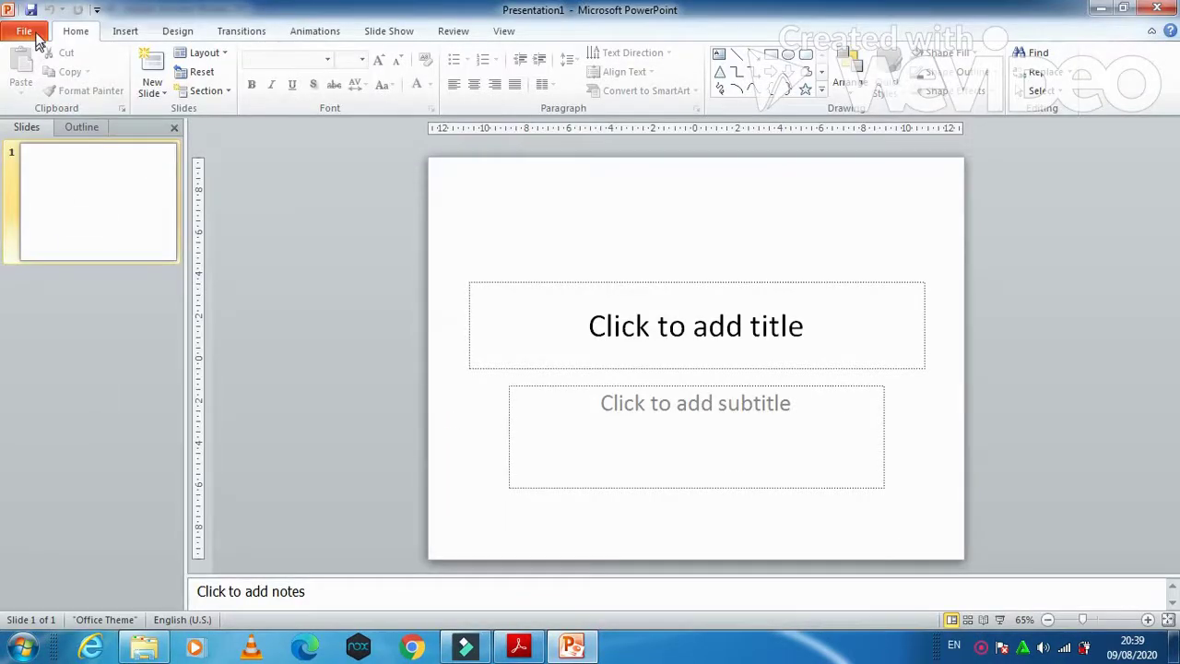
{"action": "left_click", "coordinate": [37, 37]}
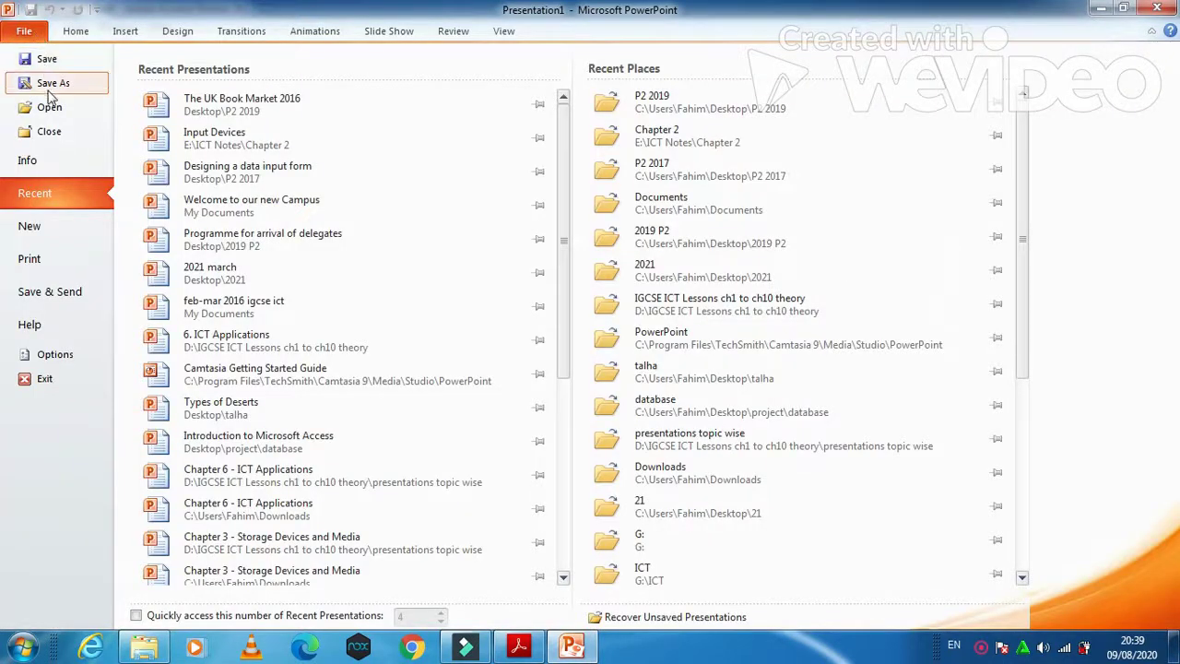
{"action": "left_click", "coordinate": [48, 106]}
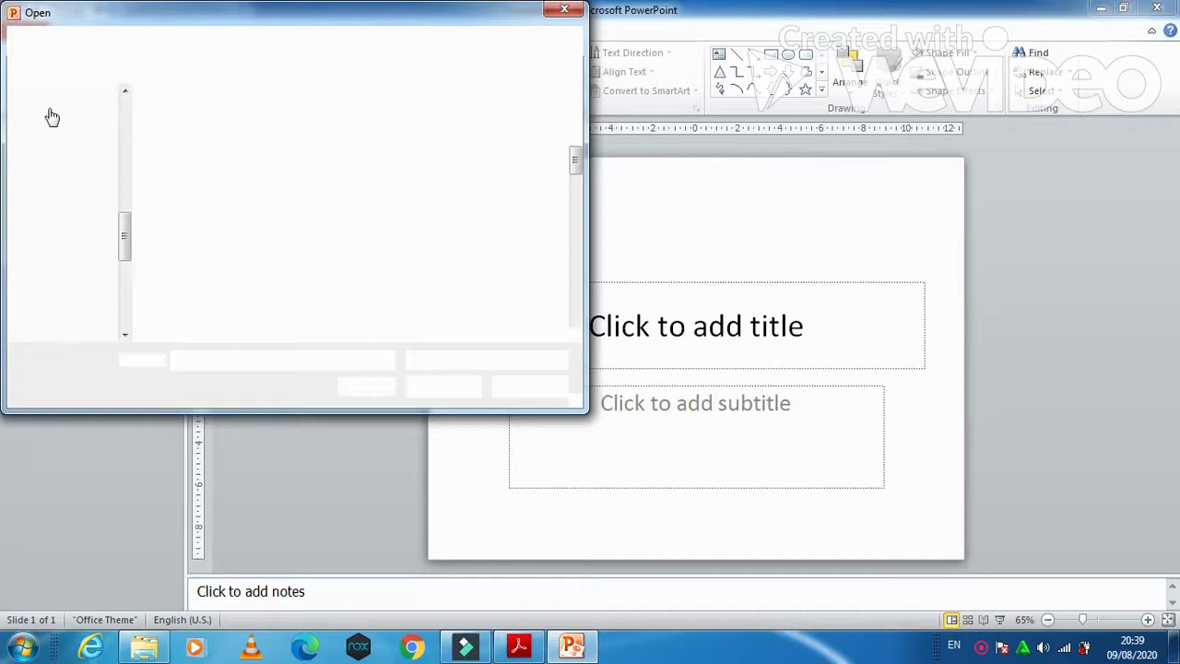
{"action": "left_click", "coordinate": [68, 153]}
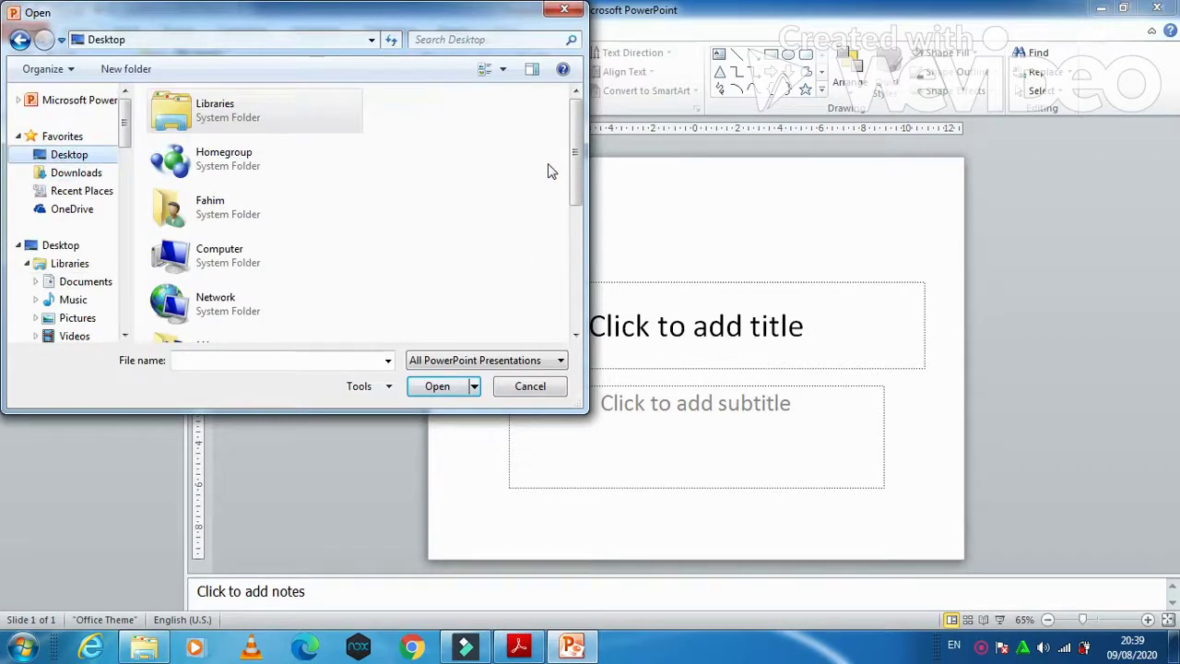
{"action": "left_click_drag", "start_coordinate": [574, 153], "coordinate": [574, 237]}
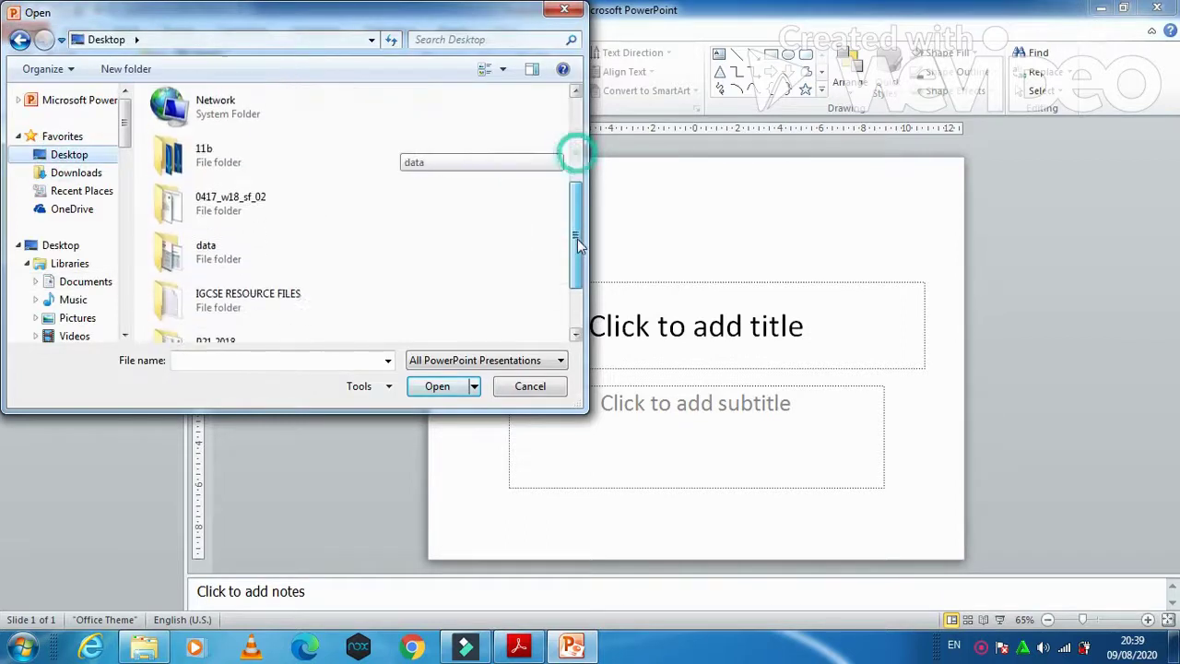
{"action": "double_click", "coordinate": [248, 209]}
{"action": "double_click", "coordinate": [198, 138]}
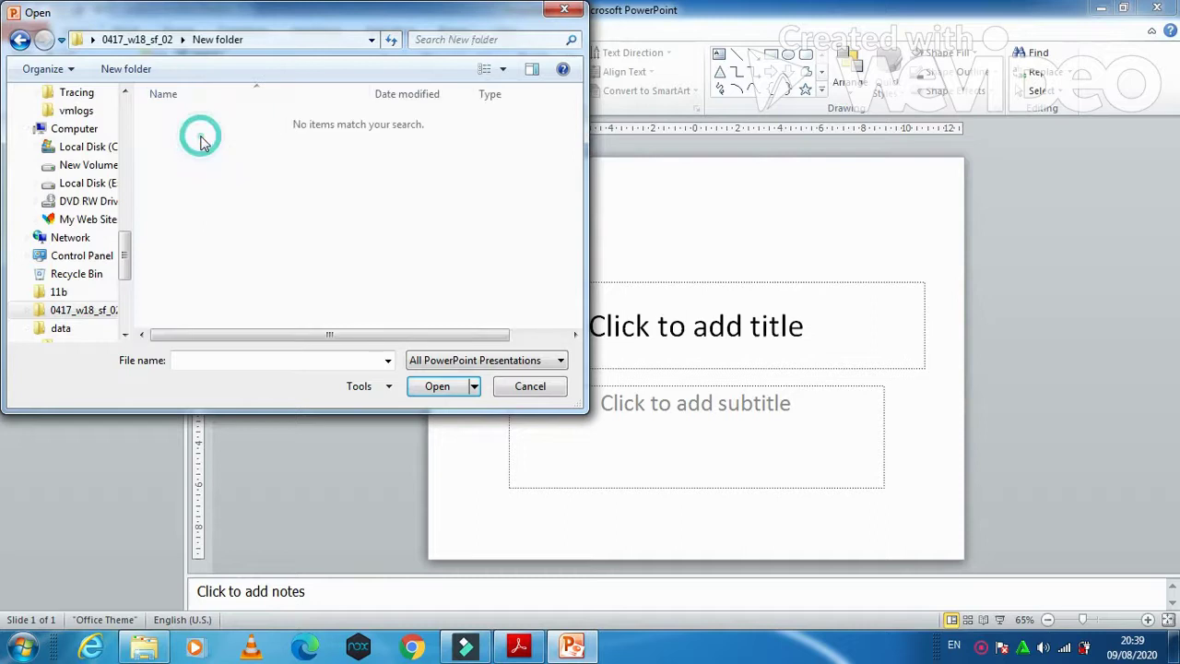
Step: Set the Open dialog's file type filter to All Files
{"action": "left_click", "coordinate": [446, 360]}
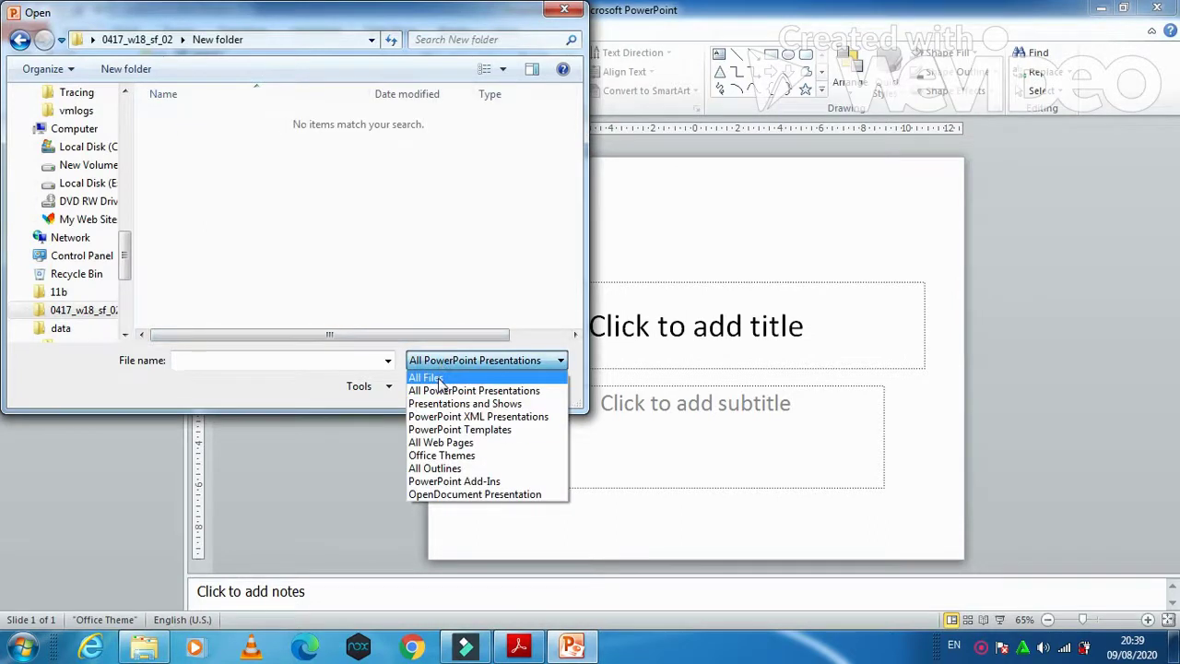
{"action": "left_click", "coordinate": [441, 380]}
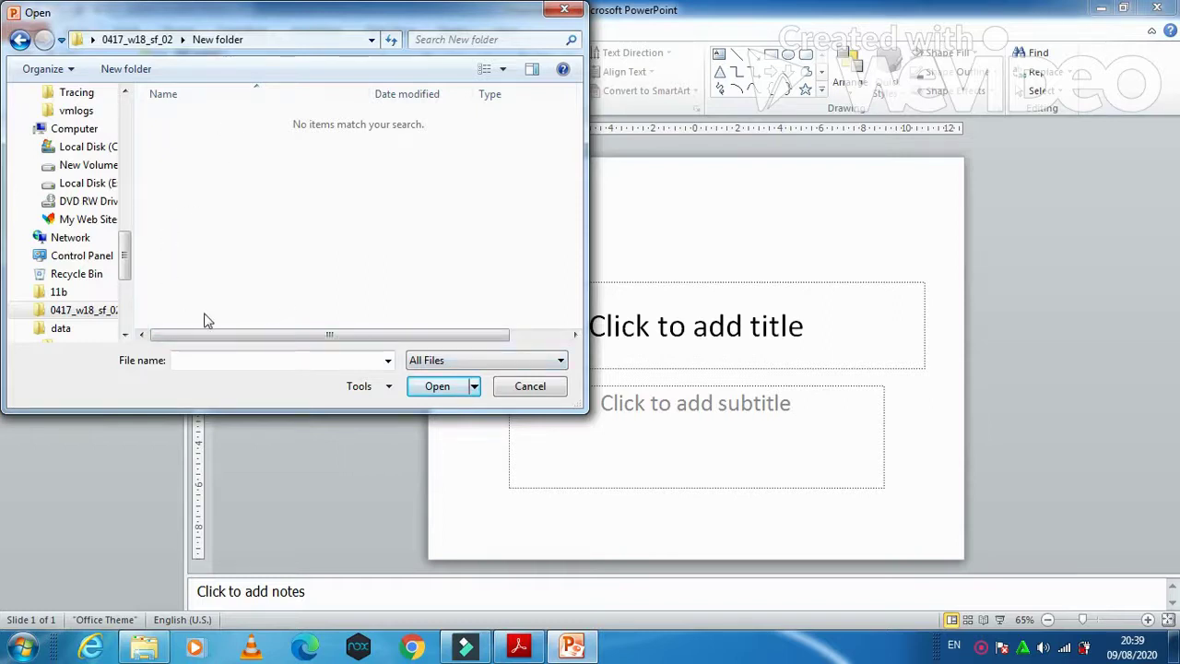
{"action": "left_click_drag", "start_coordinate": [212, 334], "coordinate": [266, 345]}
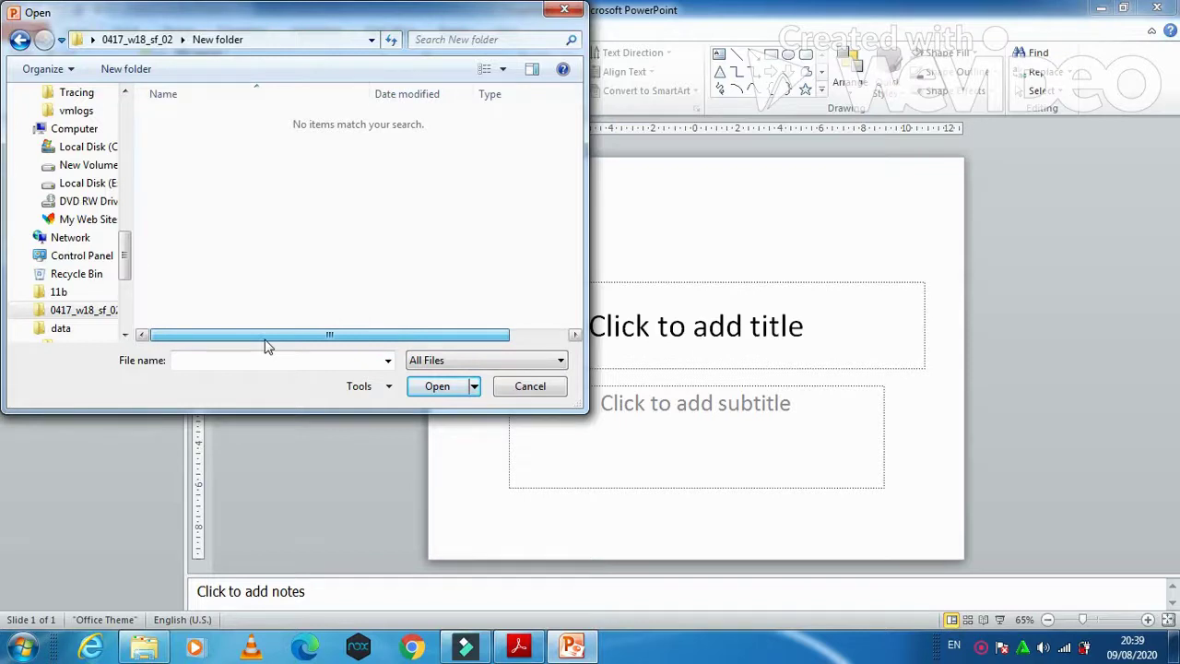
{"action": "left_click", "coordinate": [466, 361]}
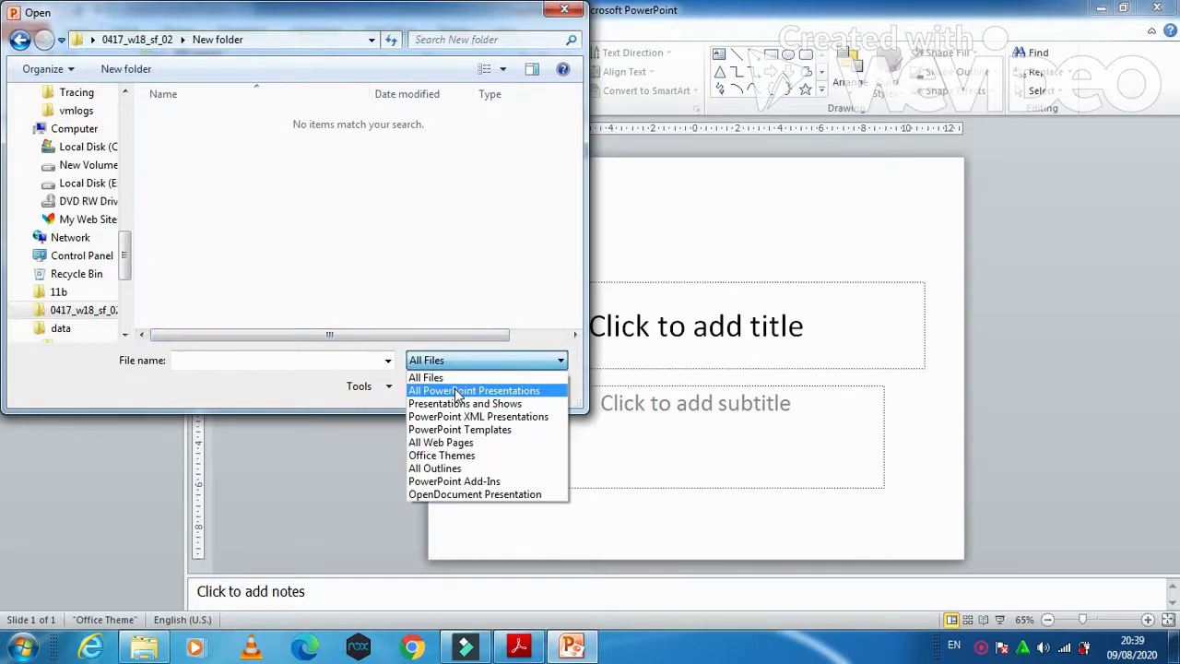
{"action": "left_click", "coordinate": [451, 378]}
{"action": "left_click", "coordinate": [253, 211]}
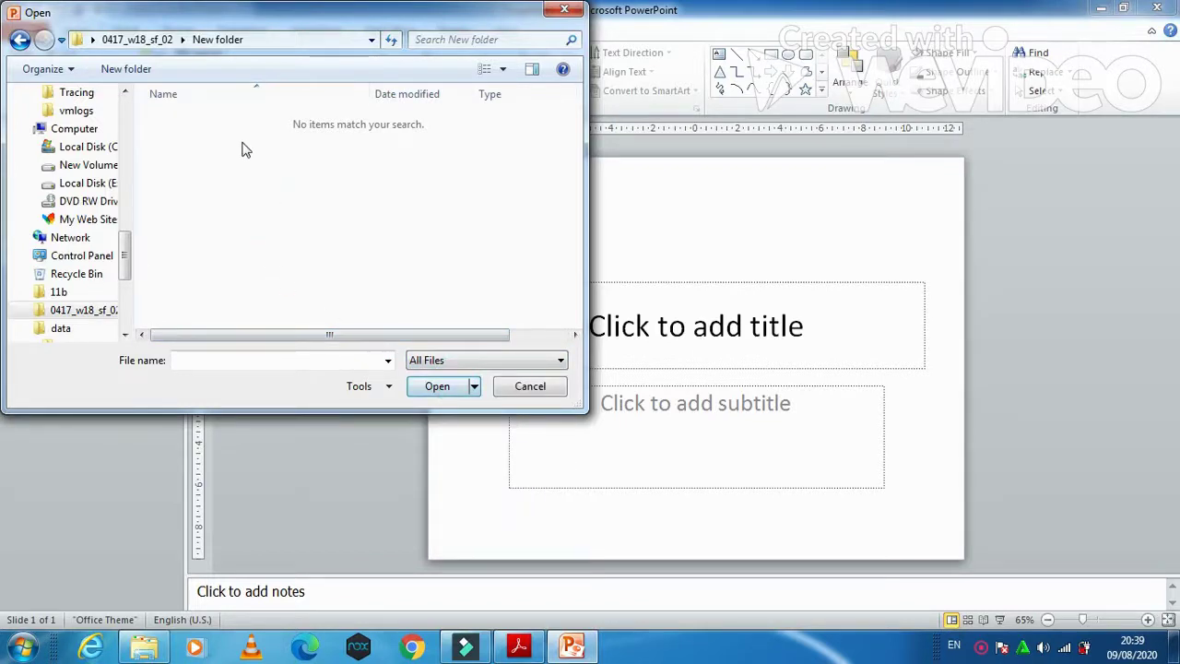
{"action": "left_click", "coordinate": [487, 360]}
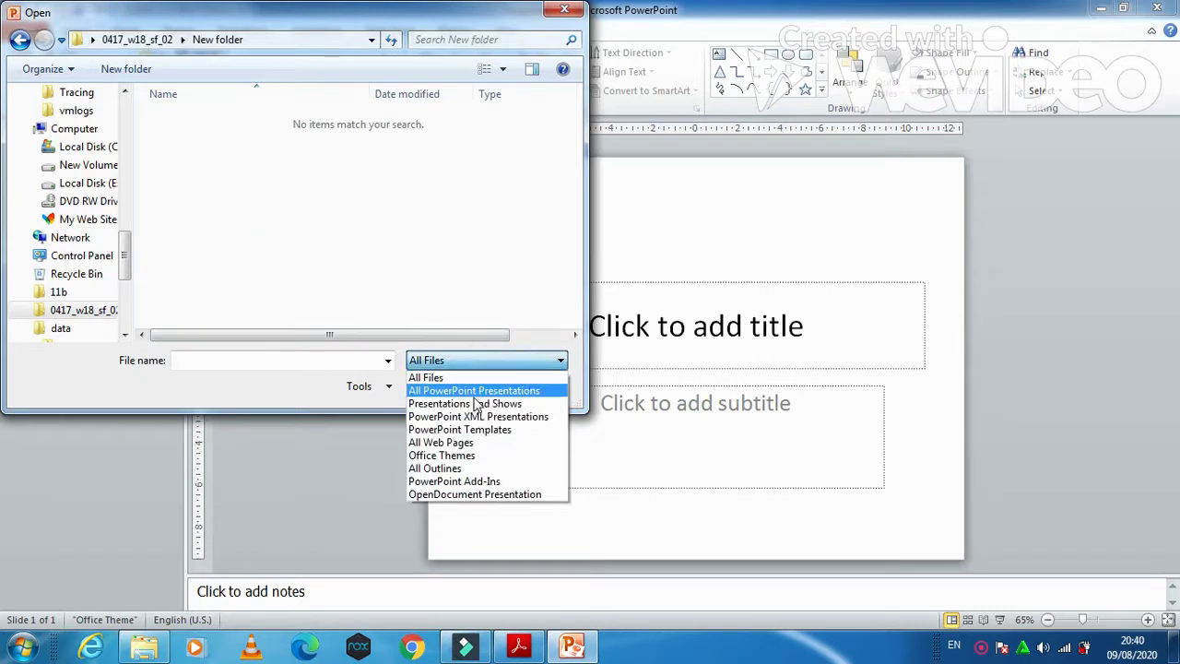
{"action": "left_click", "coordinate": [433, 378]}
{"action": "left_click", "coordinate": [313, 277]}
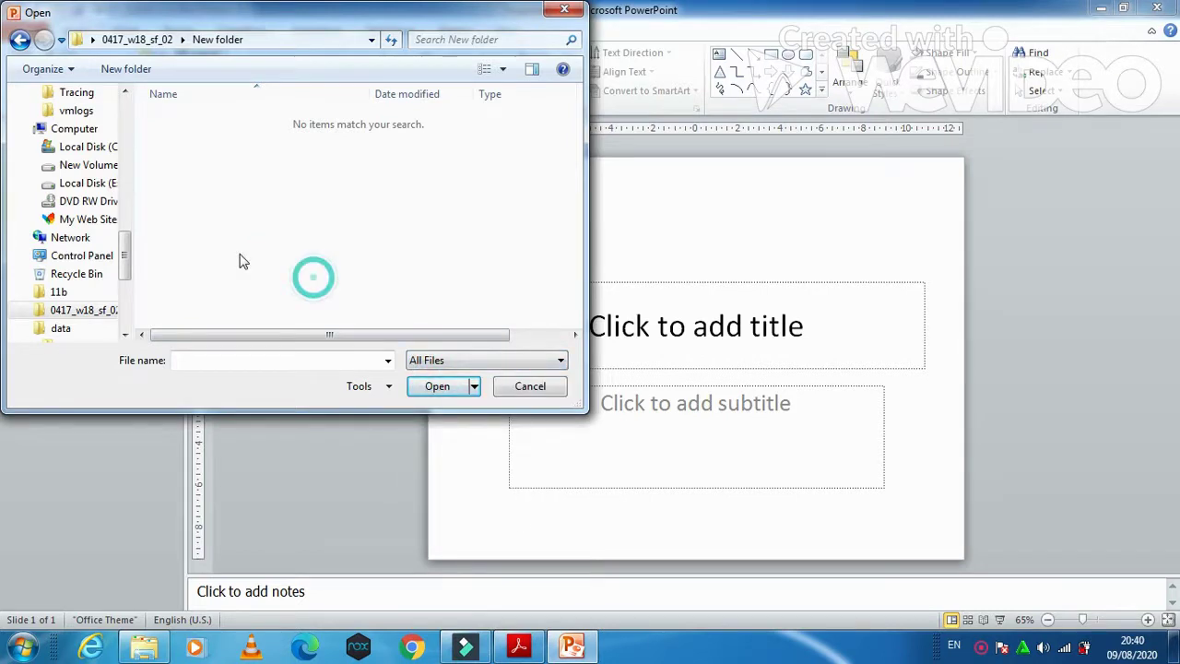
{"action": "left_click_drag", "start_coordinate": [126, 244], "coordinate": [125, 173]}
Step: Open N218WORLDMINES.rtf from Desktop\0417_w18_sf_02 as a presentation and return to the exam paper
{"action": "left_click", "coordinate": [86, 222]}
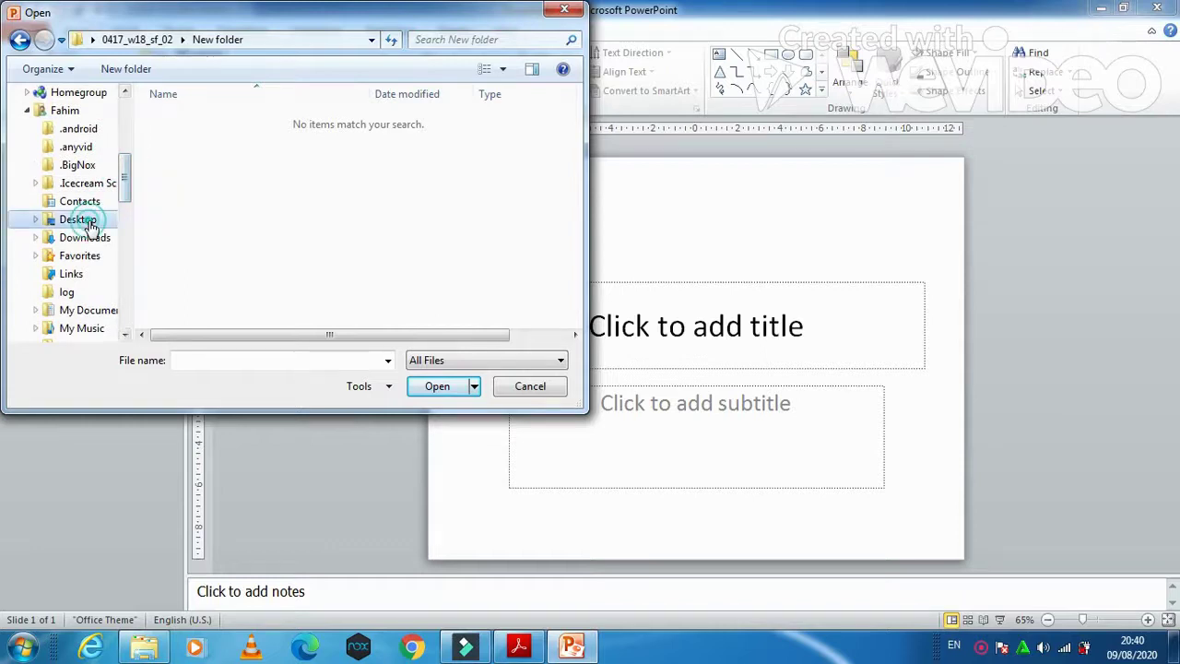
{"action": "left_click", "coordinate": [223, 144]}
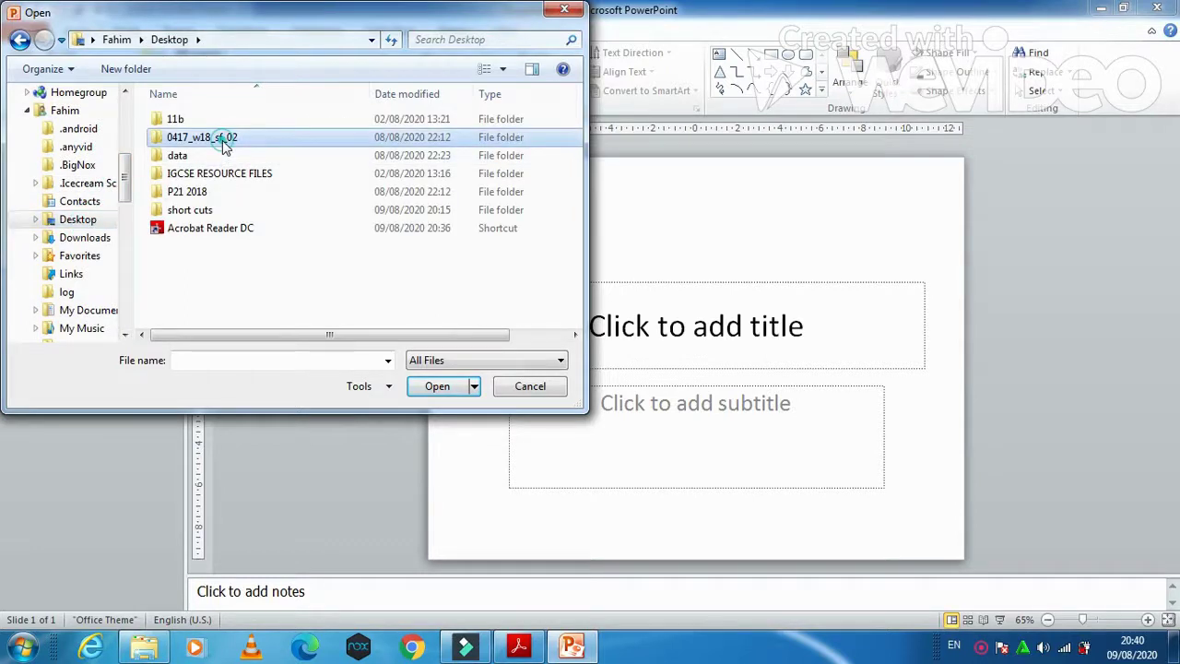
{"action": "double_click", "coordinate": [223, 144]}
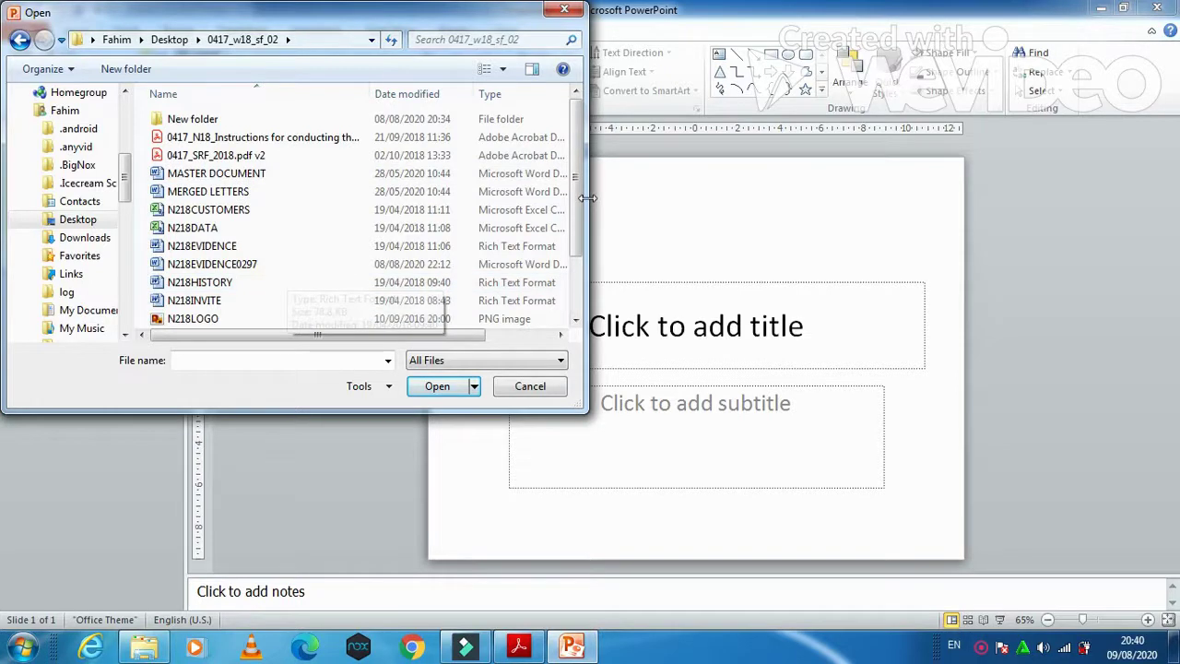
{"action": "scroll", "coordinate": [415, 267], "scroll_direction": "down", "scroll_amount": 2}
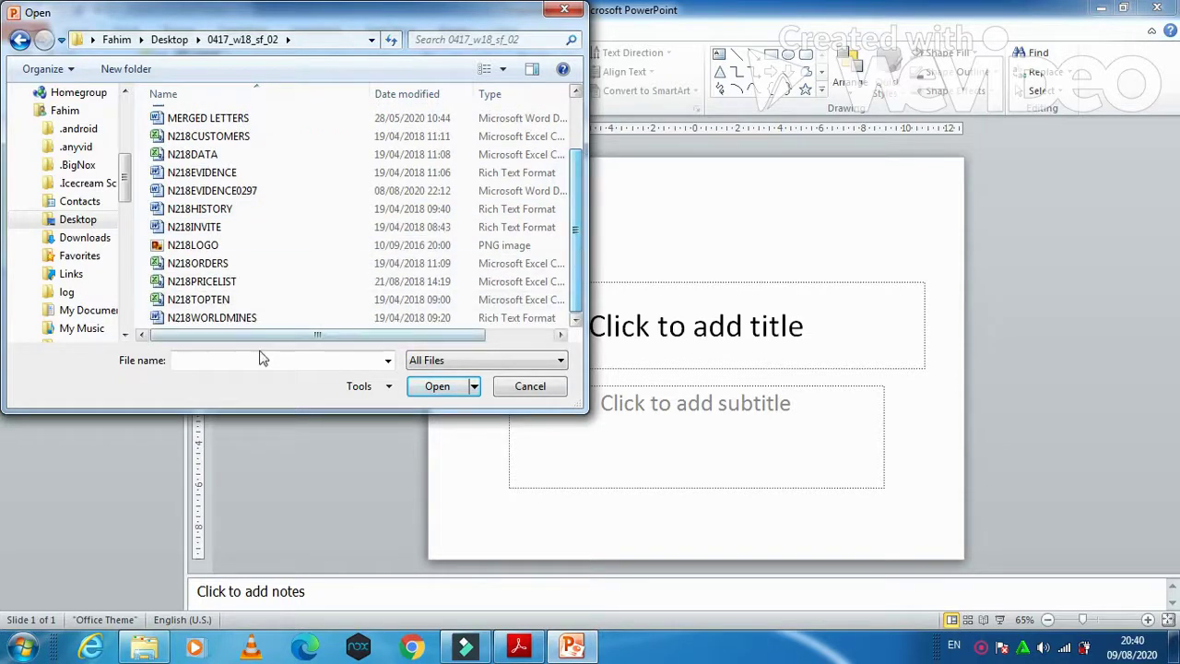
{"action": "double_click", "coordinate": [212, 317]}
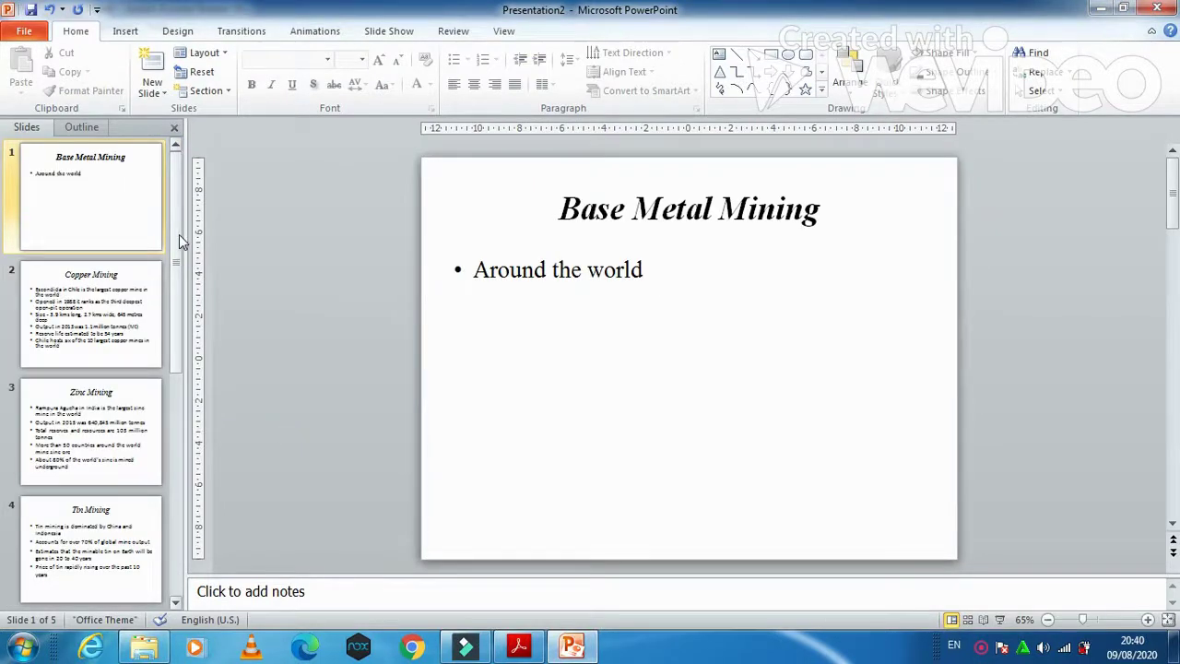
{"action": "scroll", "coordinate": [178, 235], "scroll_direction": "down", "scroll_amount": 2}
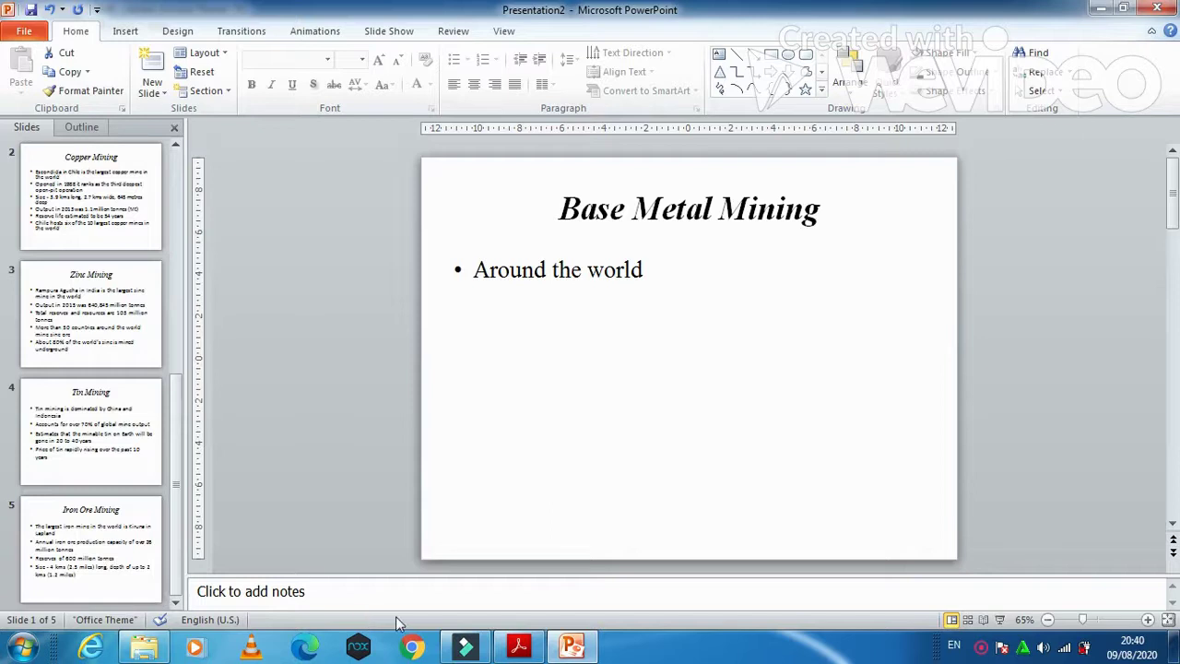
{"action": "left_click", "coordinate": [518, 647]}
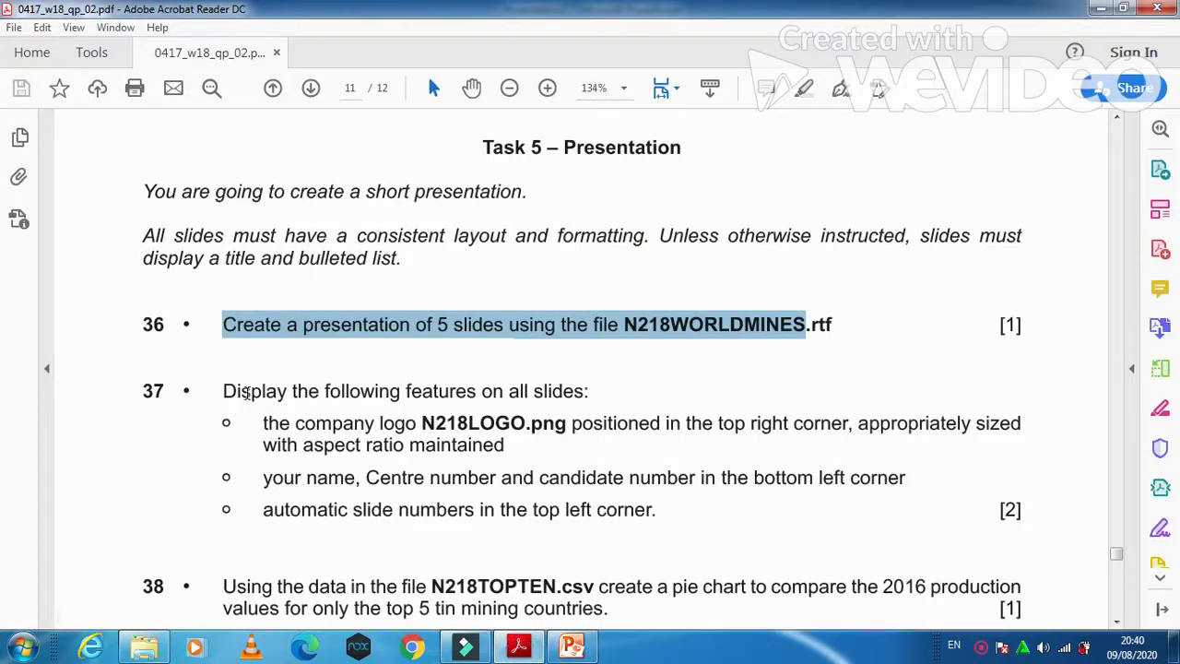
Step: Read question 37's company logo, name and candidate number footer, and slide number requirements
{"action": "left_click_drag", "start_coordinate": [223, 390], "coordinate": [596, 420]}
{"action": "left_click", "coordinate": [594, 422]}
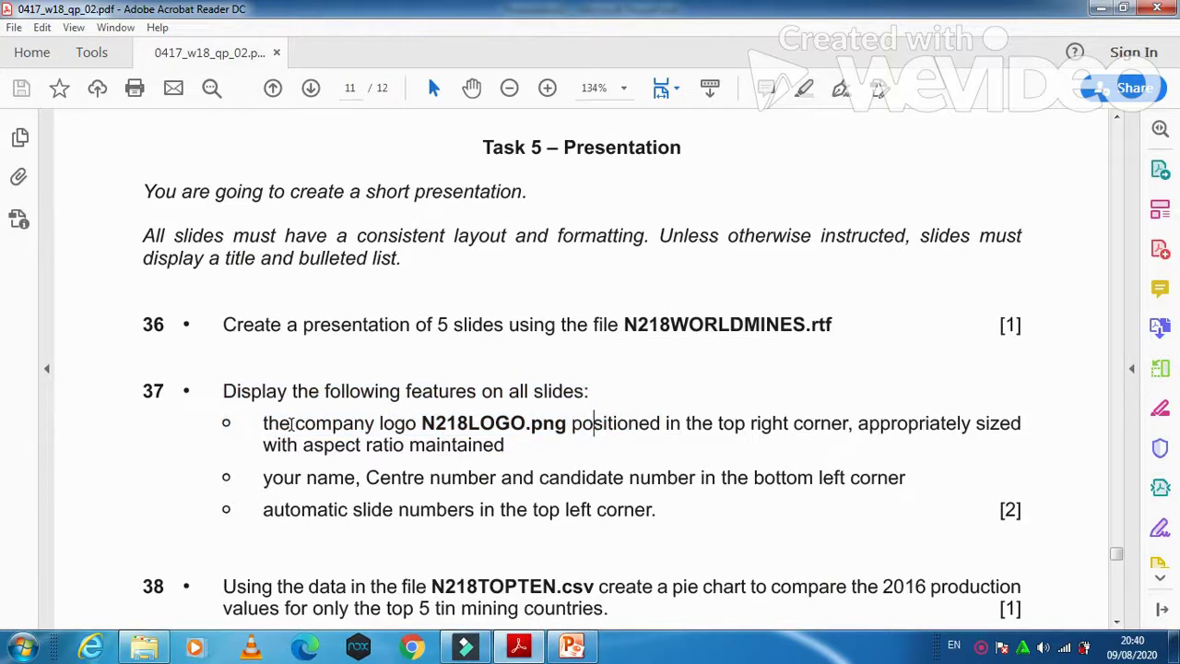
{"action": "left_click_drag", "start_coordinate": [264, 425], "coordinate": [1007, 451]}
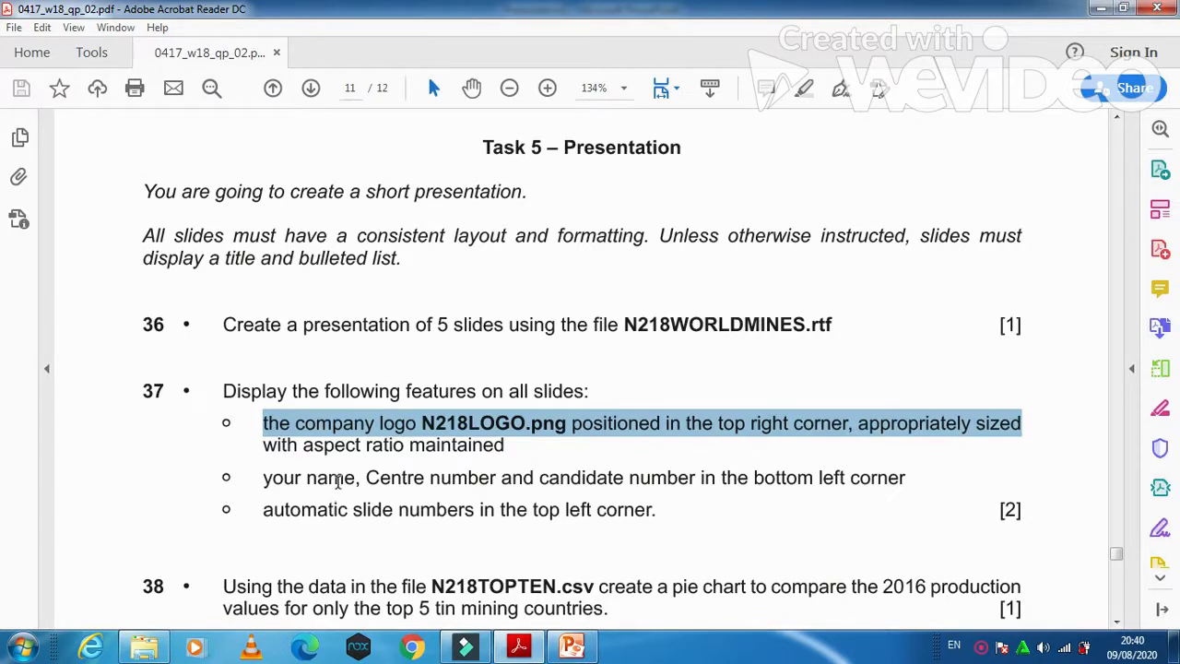
{"action": "left_click_drag", "start_coordinate": [262, 478], "coordinate": [904, 479]}
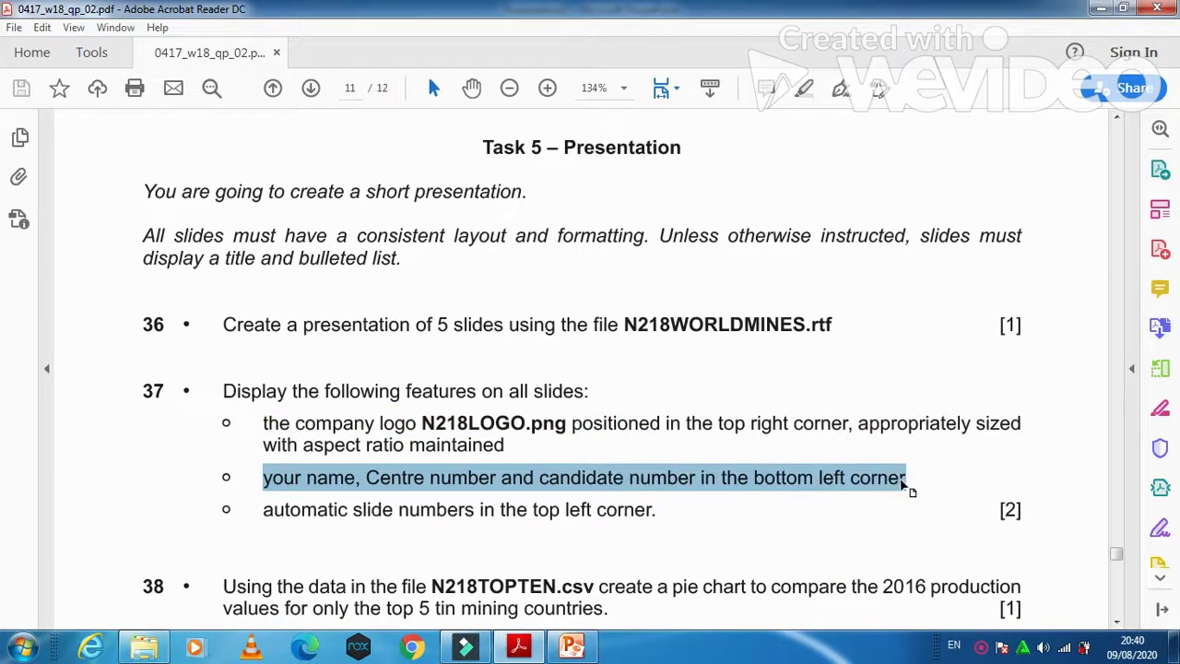
{"action": "left_click_drag", "start_coordinate": [262, 509], "coordinate": [654, 512]}
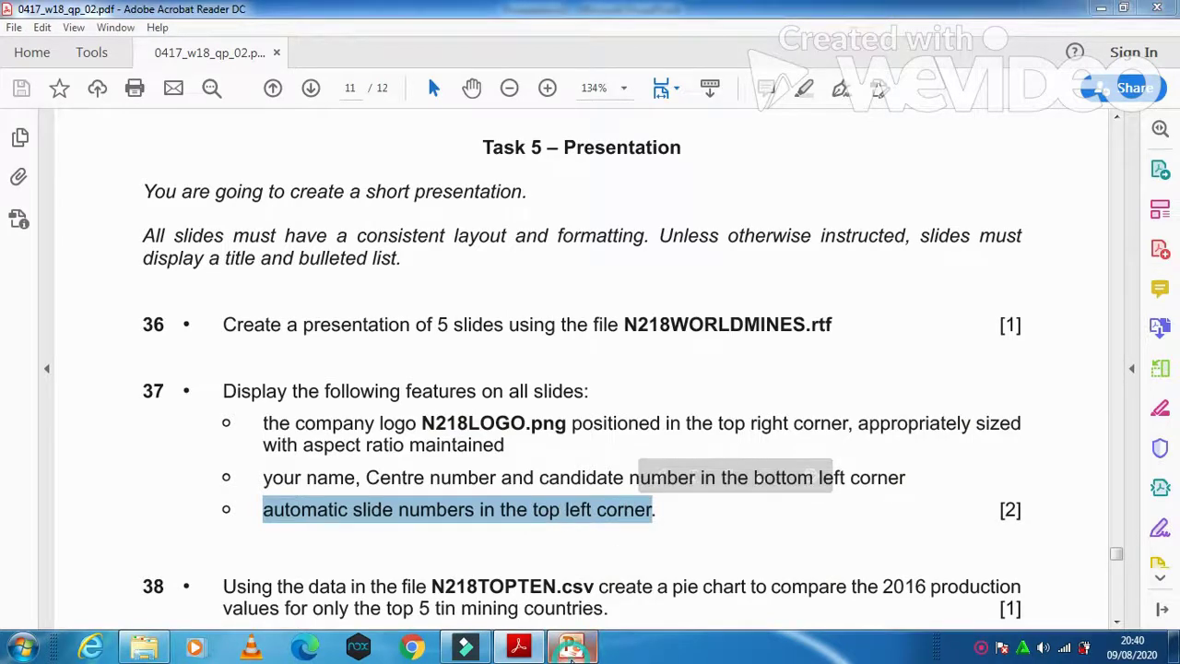
{"action": "left_click", "coordinate": [571, 648]}
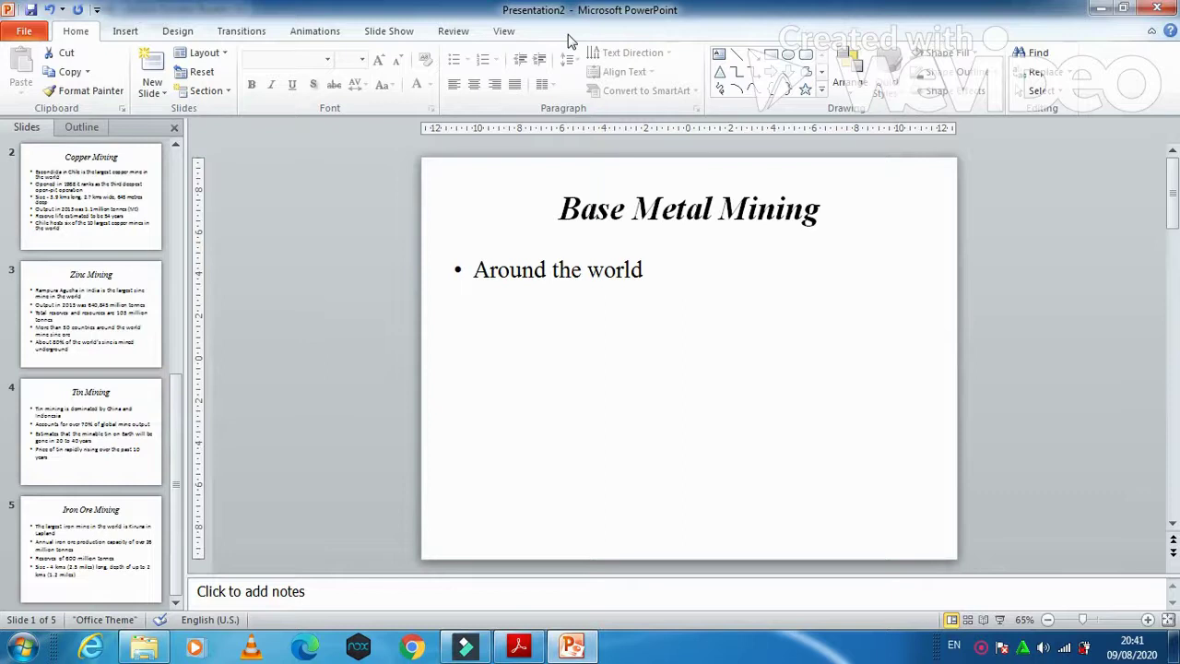
Step: Switch to Slide Master view and select the top-level master slide
{"action": "left_click", "coordinate": [504, 30]}
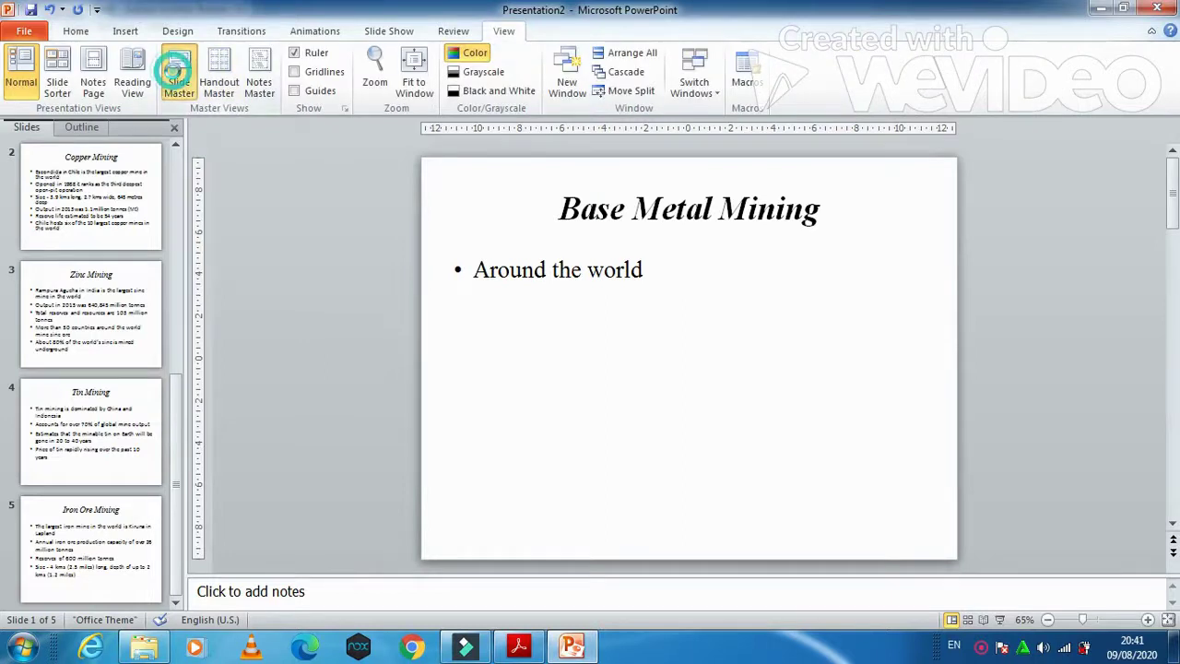
{"action": "left_click", "coordinate": [177, 74]}
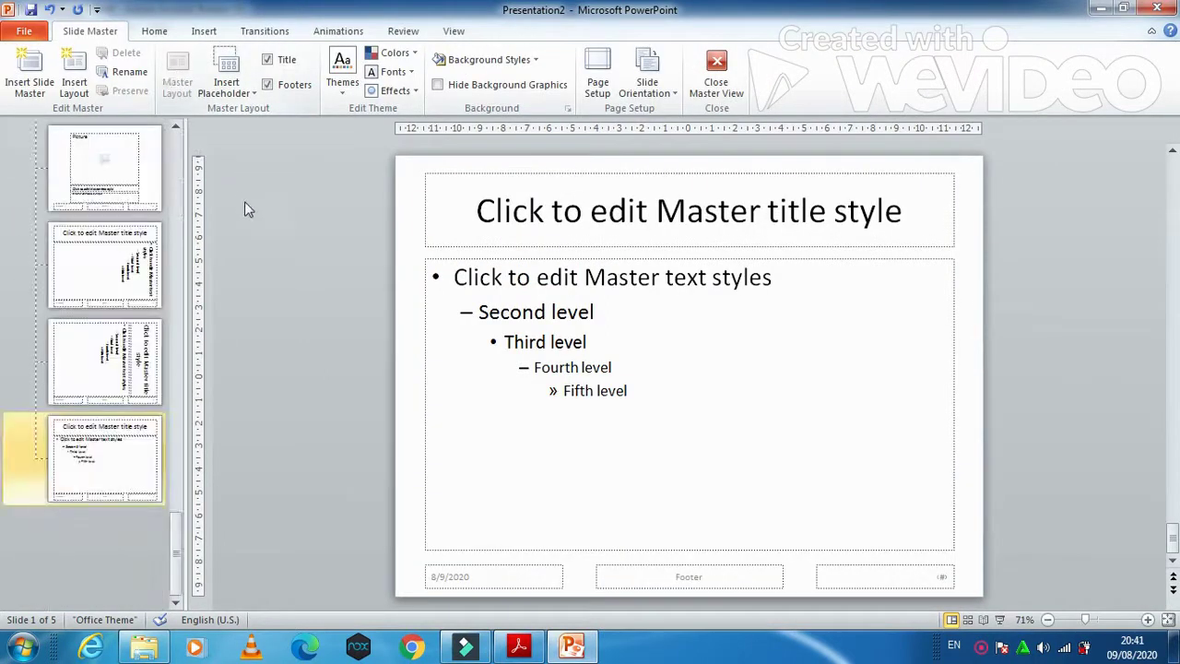
{"action": "left_click", "coordinate": [178, 528]}
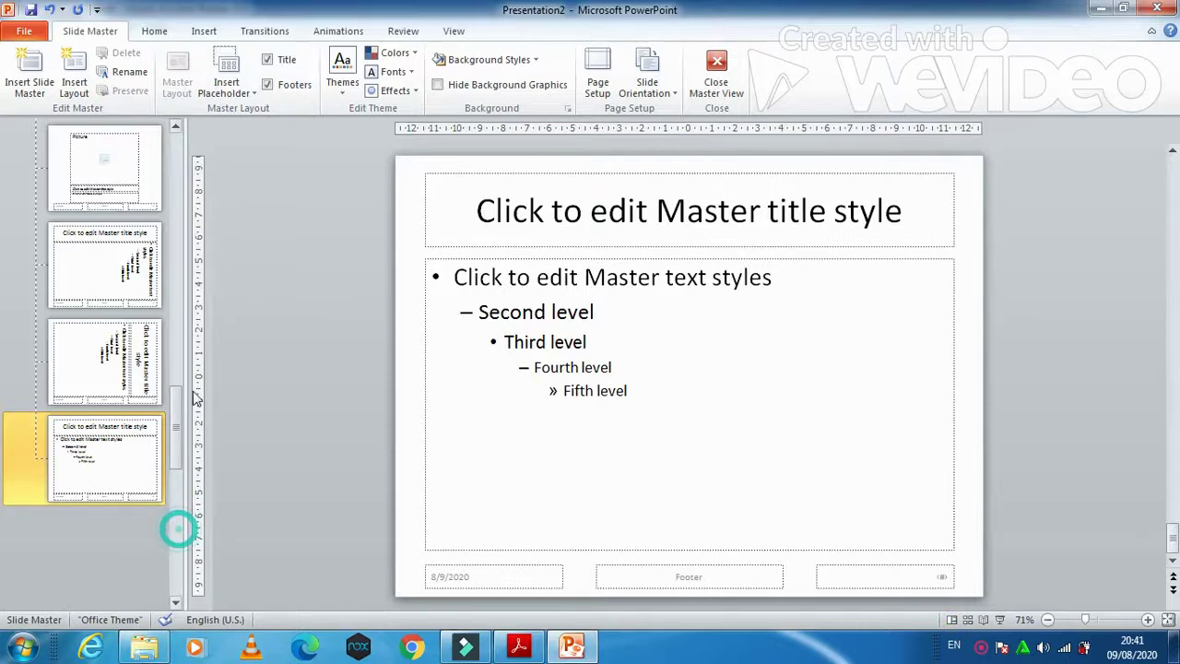
{"action": "left_click_drag", "start_coordinate": [176, 405], "coordinate": [176, 148]}
{"action": "left_click", "coordinate": [105, 171]}
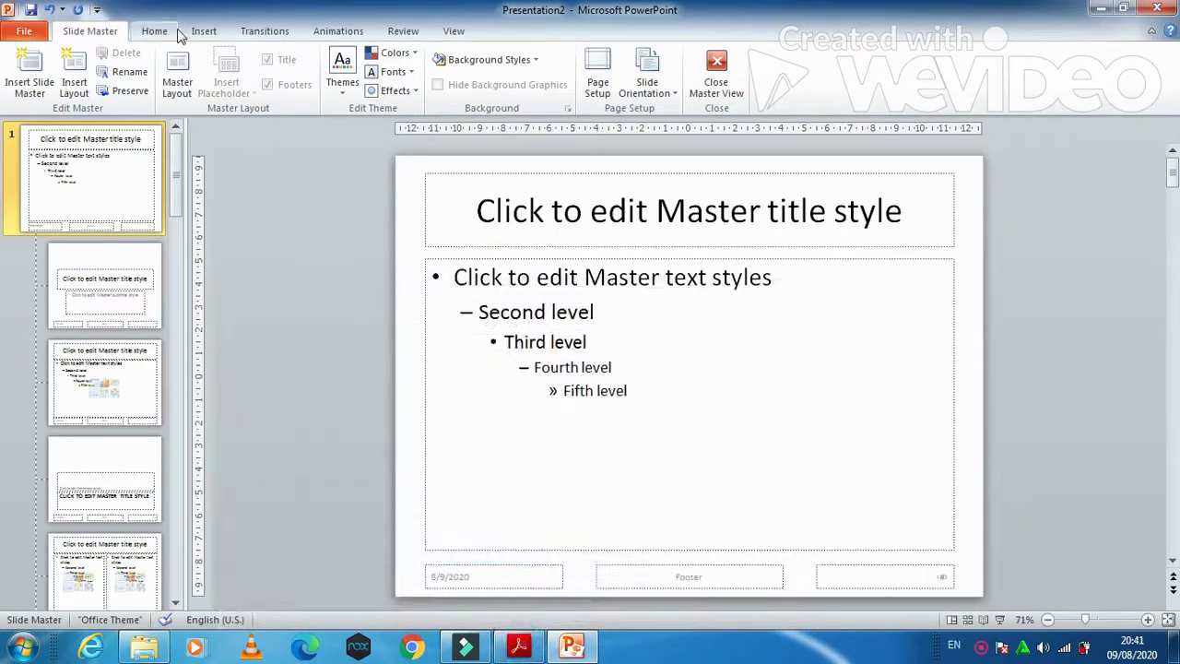
{"action": "left_click", "coordinate": [203, 31]}
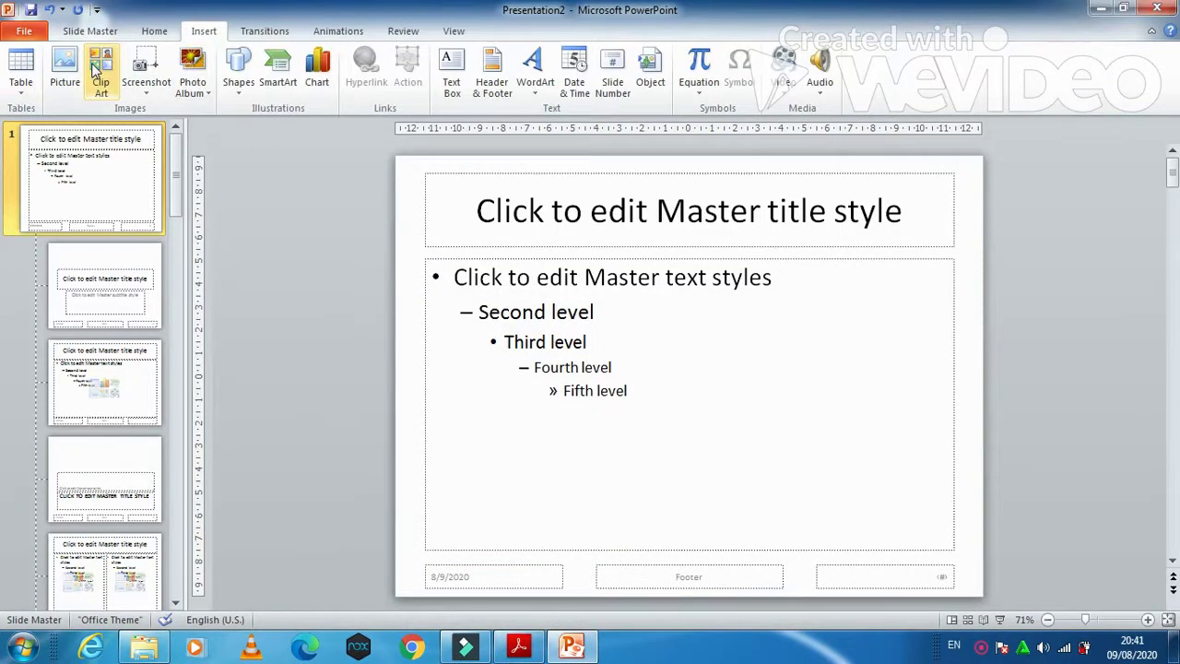
Step: Insert the N218LOGO picture from Desktop\0417_w18_sf_02 onto the slide master
{"action": "left_click", "coordinate": [64, 70]}
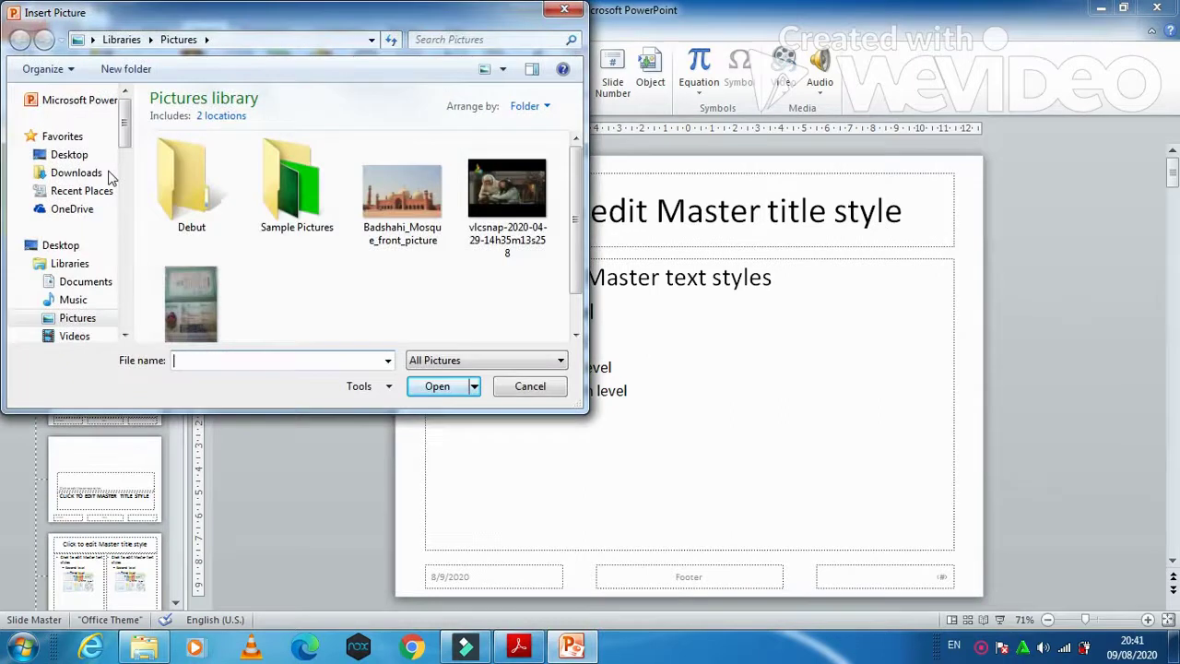
{"action": "left_click", "coordinate": [74, 154]}
{"action": "left_click", "coordinate": [561, 139]}
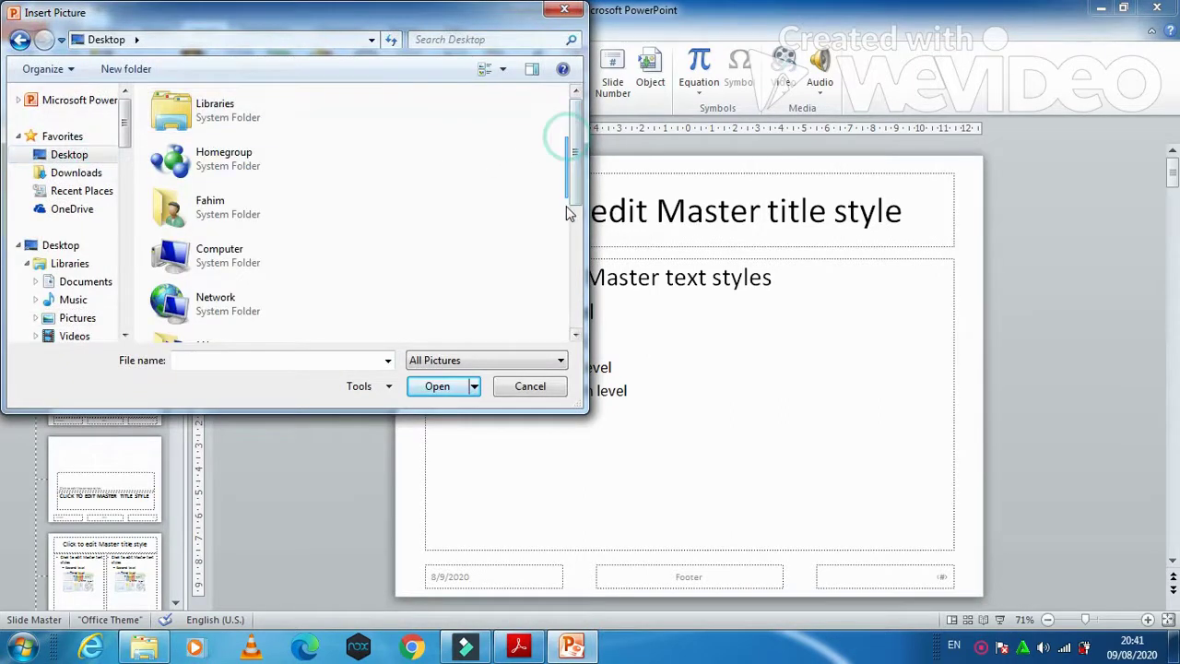
{"action": "left_click_drag", "start_coordinate": [579, 150], "coordinate": [579, 230]}
{"action": "double_click", "coordinate": [227, 169]}
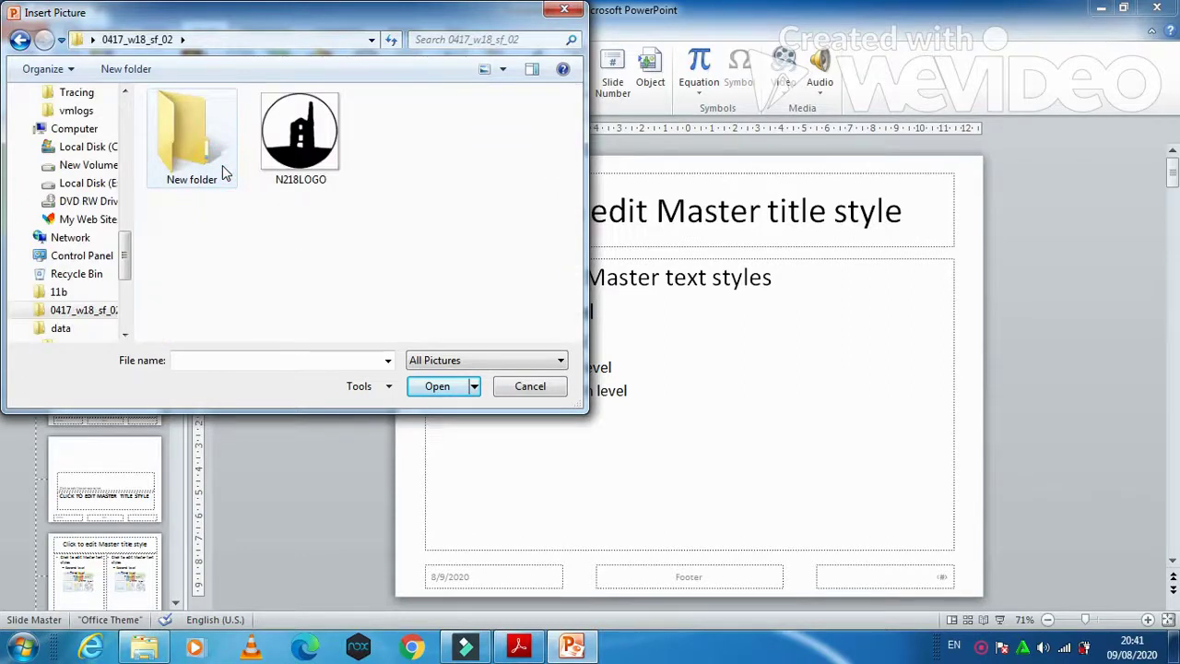
{"action": "left_click", "coordinate": [300, 133]}
{"action": "left_click", "coordinate": [432, 387]}
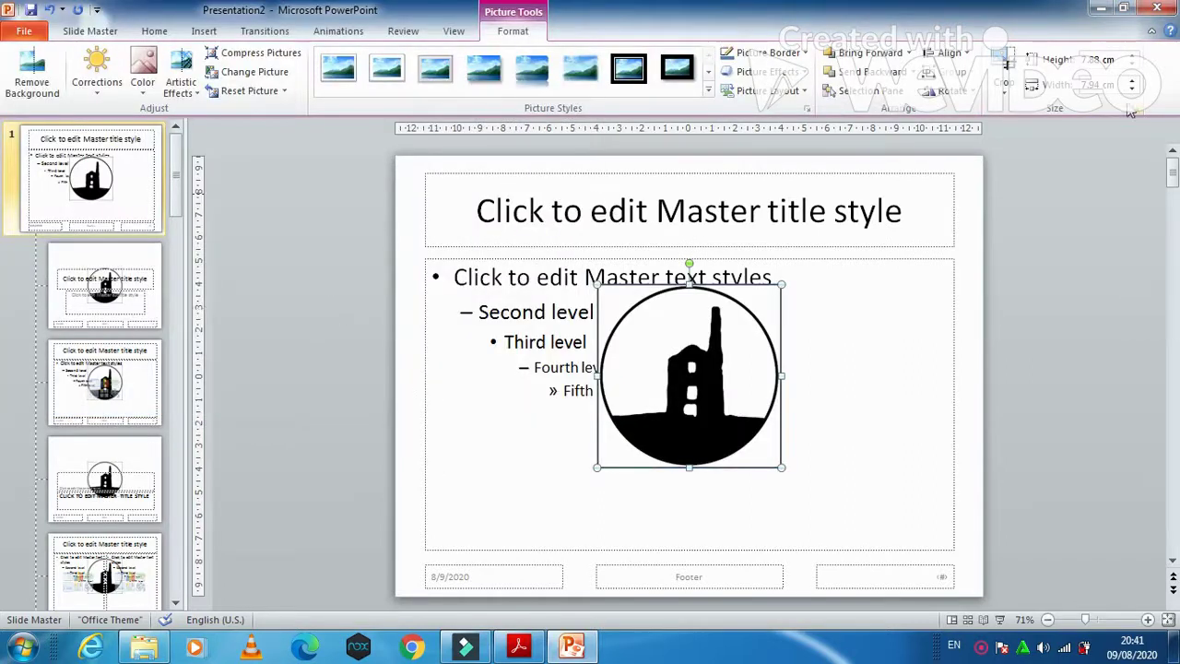
Step: Set the logo's shape width to 2 cm
{"action": "left_click", "coordinate": [1095, 87]}
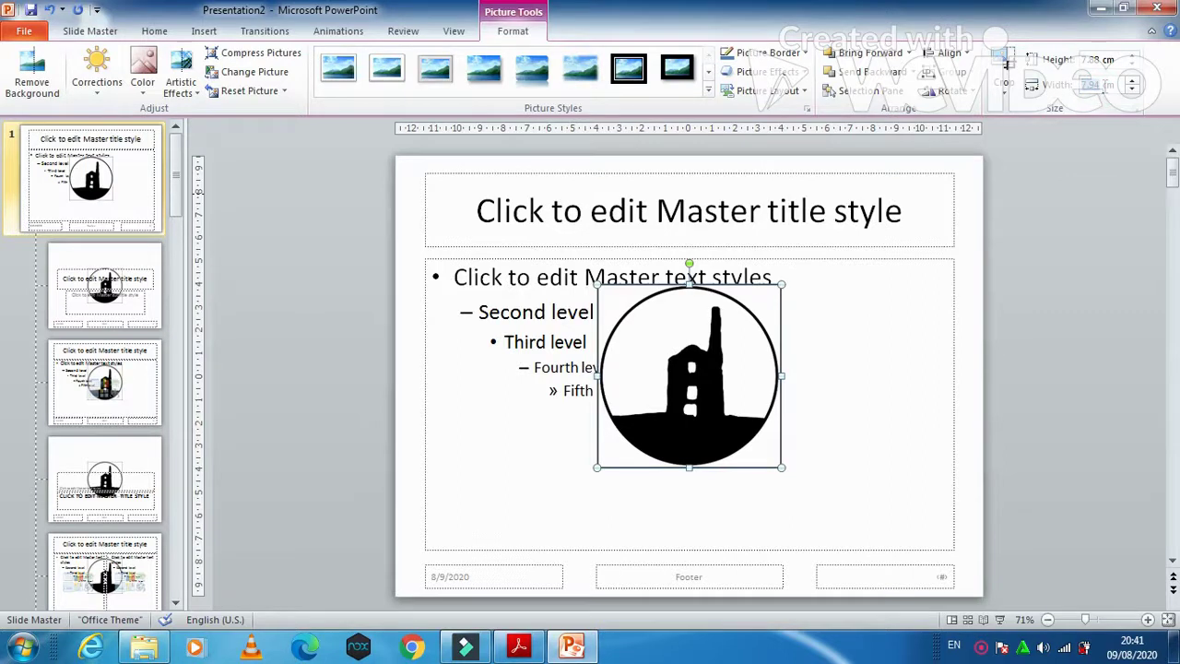
{"action": "type", "text": "2"}
{"action": "key", "text": "Return"}
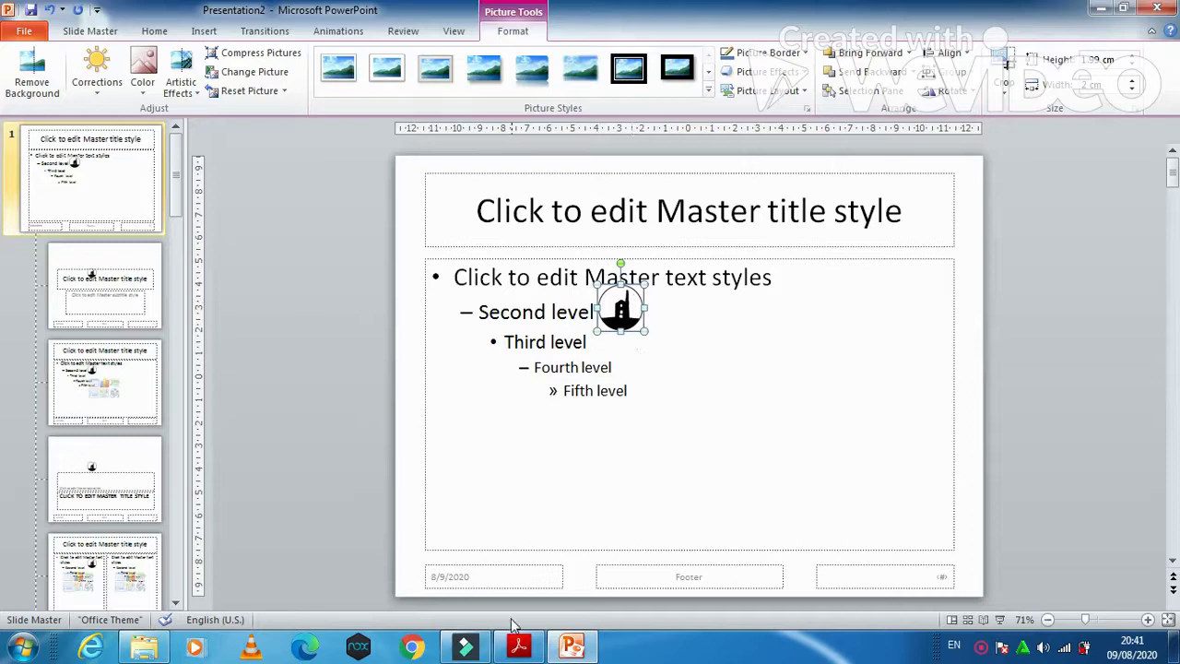
Step: Drag the N218LOGO picture into the master slide's top-right corner, checking the PDF instructions
{"action": "left_click", "coordinate": [519, 645]}
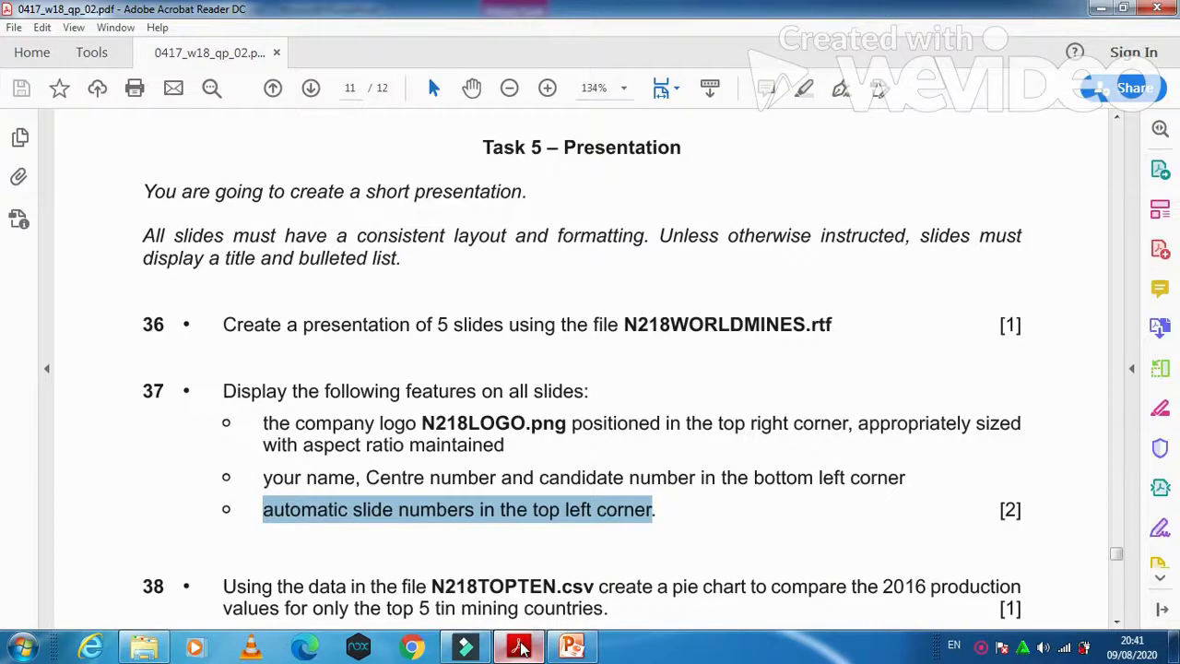
{"action": "left_click", "coordinate": [519, 645]}
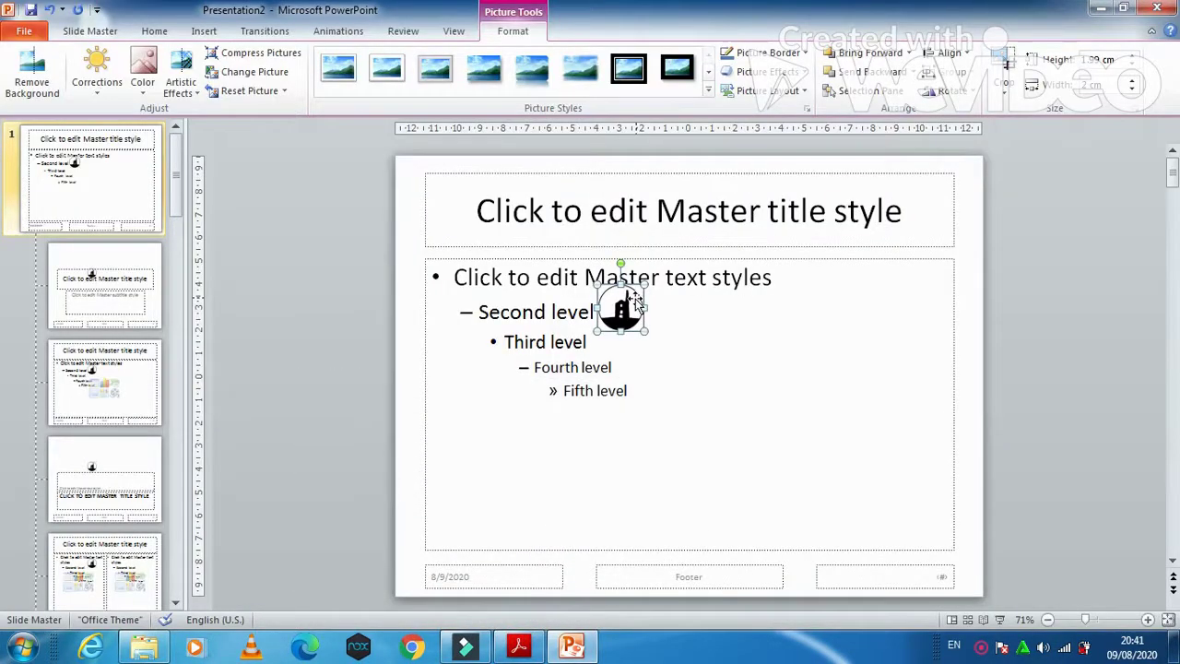
{"action": "left_click_drag", "start_coordinate": [635, 297], "coordinate": [959, 182]}
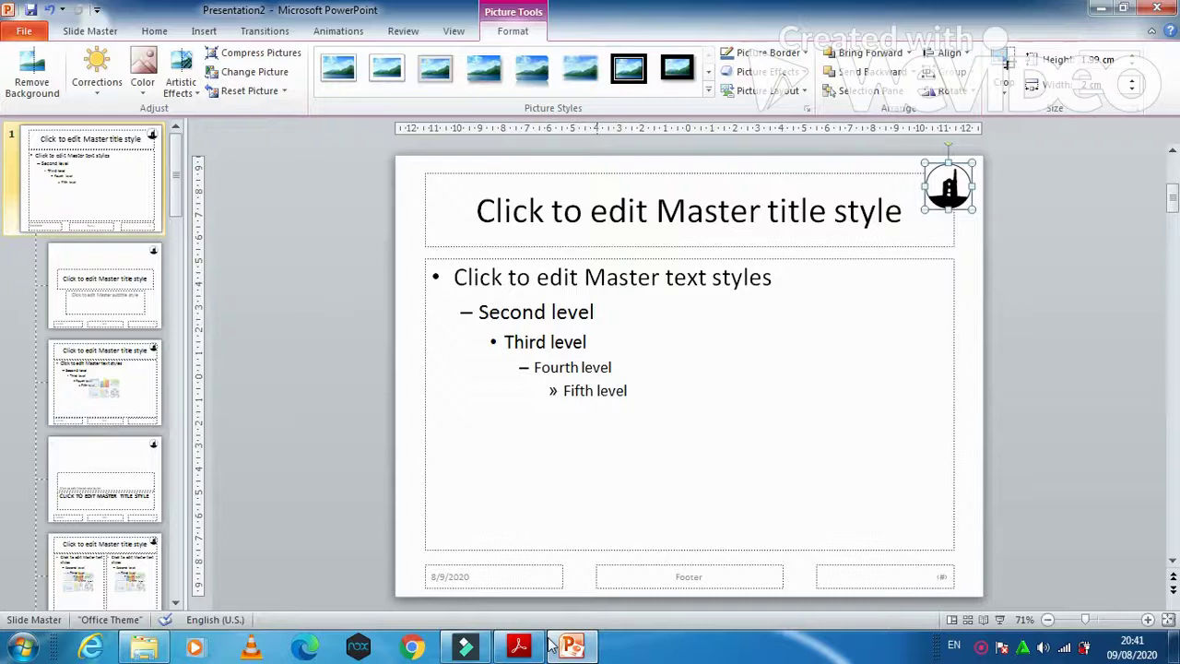
{"action": "left_click", "coordinate": [518, 646]}
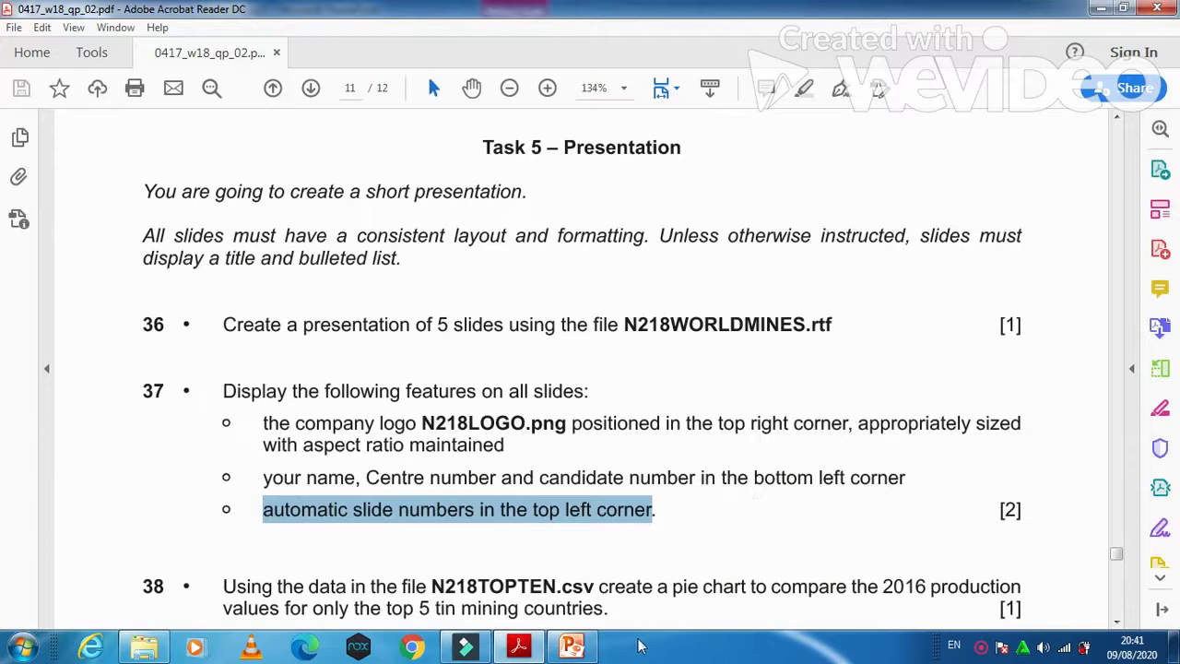
{"action": "left_click", "coordinate": [572, 645]}
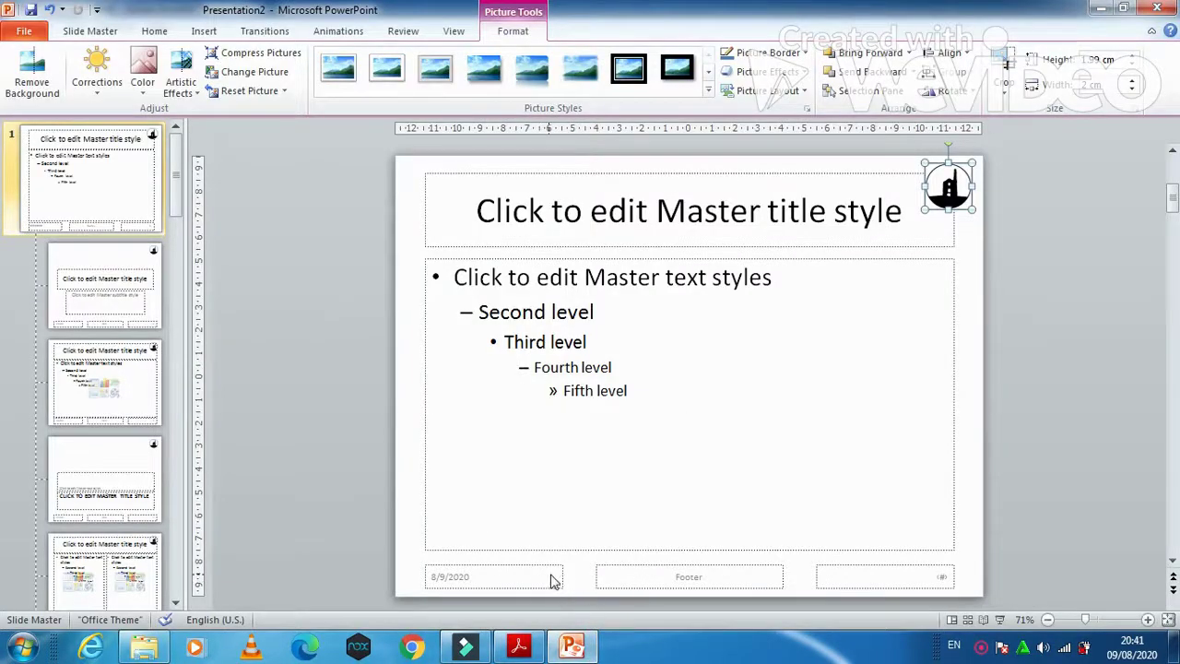
{"action": "left_click", "coordinate": [554, 579]}
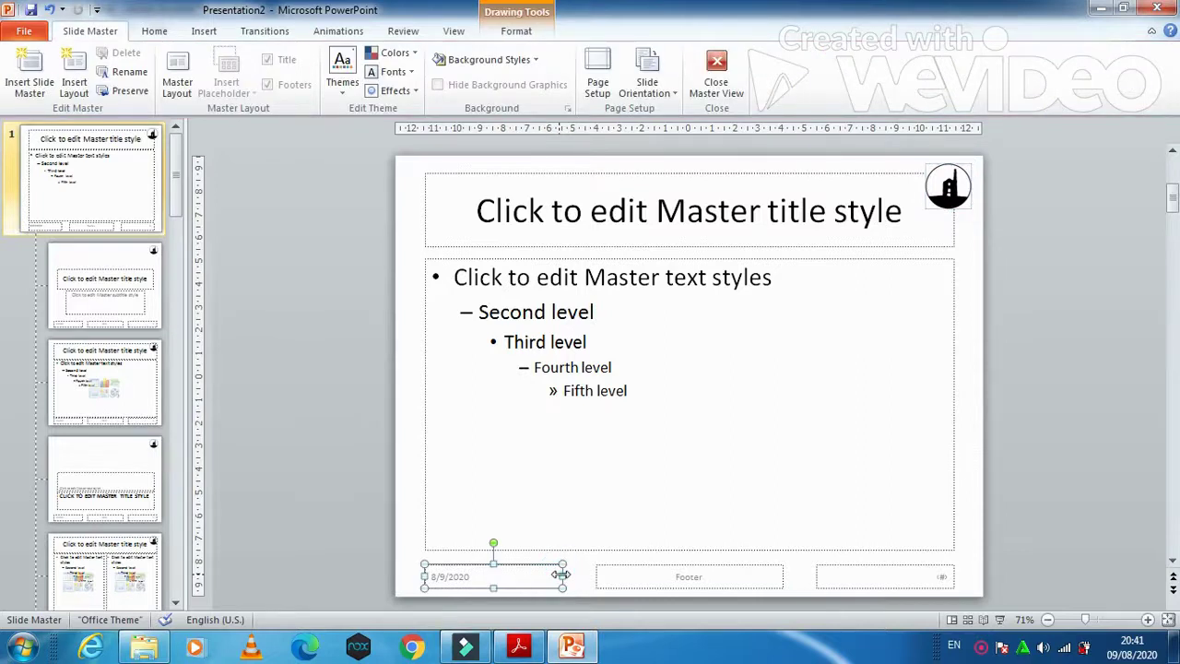
Step: Delete the date placeholder and apply a footer with the candidate's name and number plus slide numbers to all slides
{"action": "key", "text": "Delete"}
{"action": "left_click", "coordinate": [692, 583]}
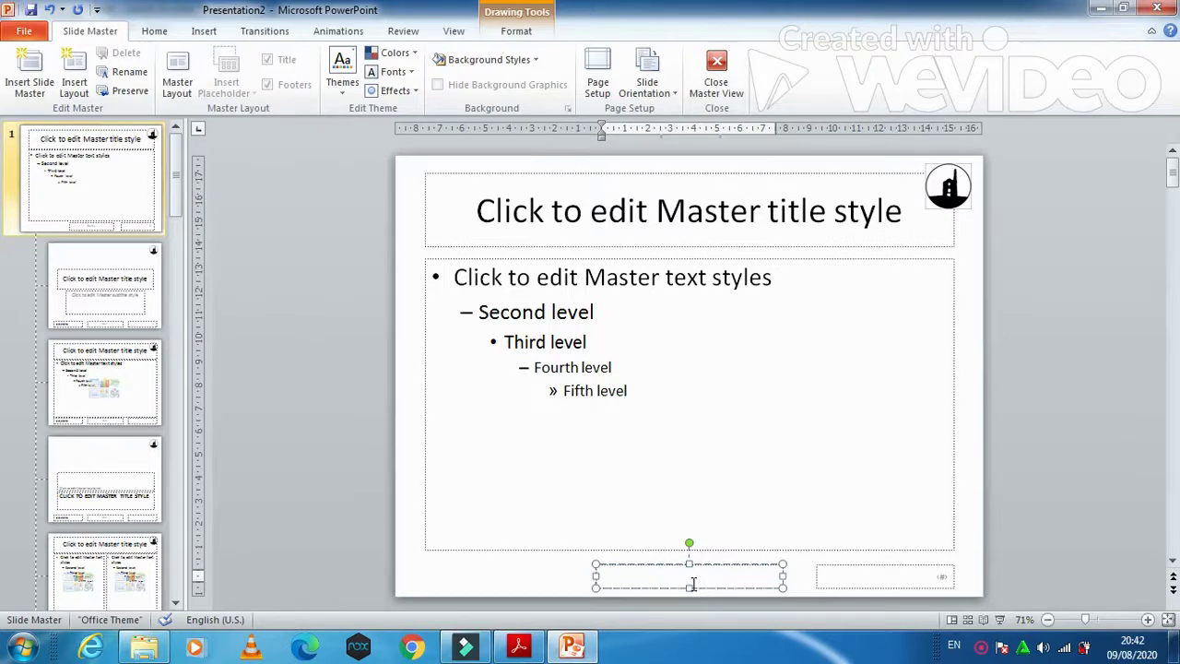
{"action": "left_click", "coordinate": [204, 30]}
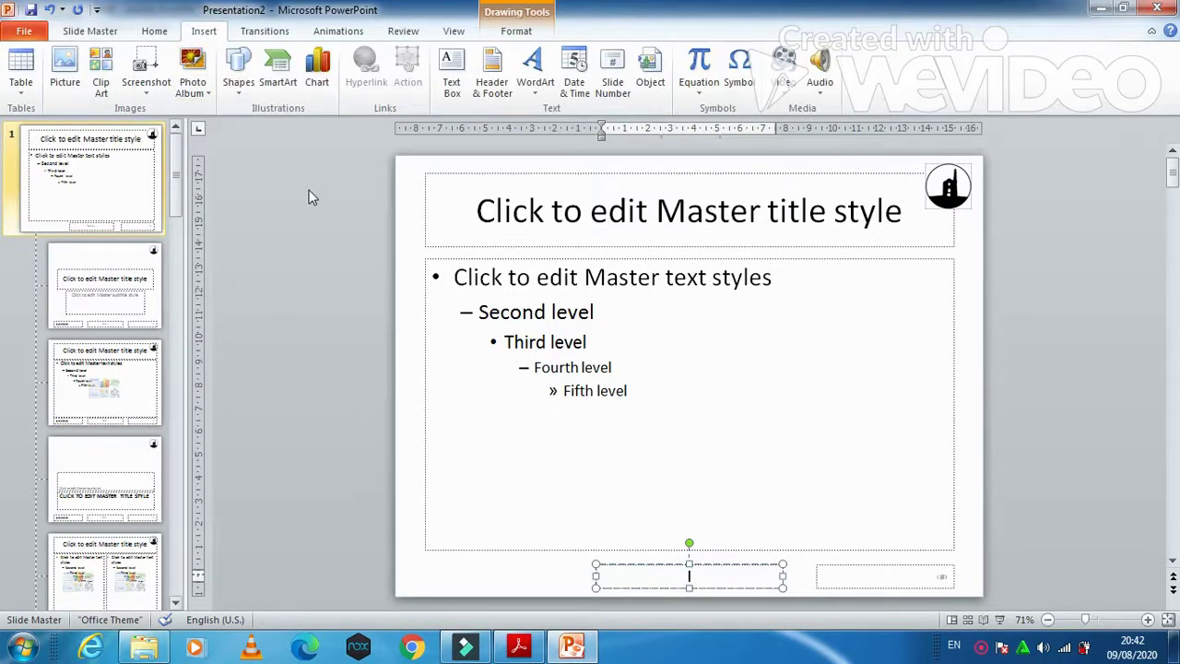
{"action": "left_click", "coordinate": [491, 72]}
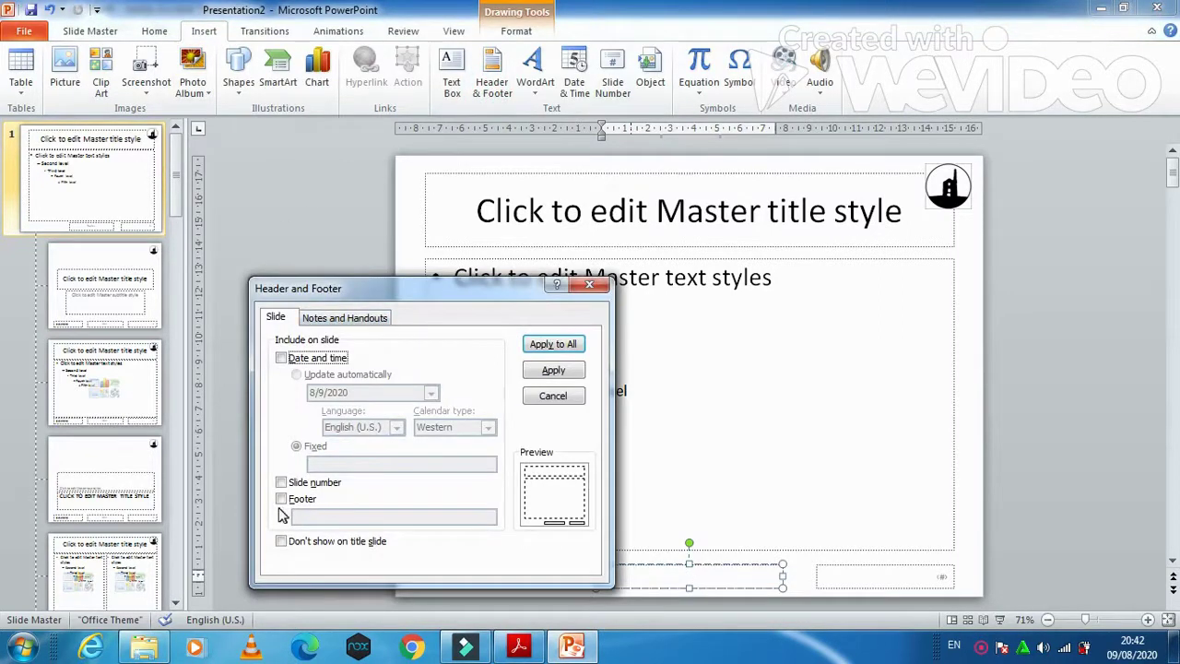
{"action": "left_click", "coordinate": [281, 499]}
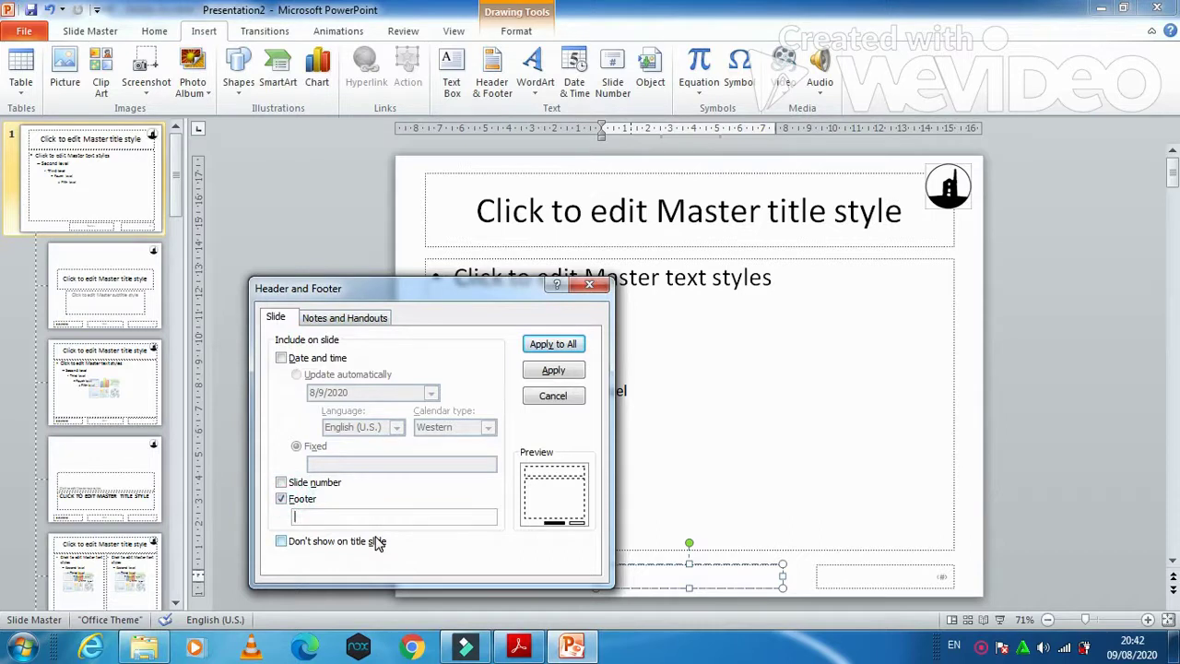
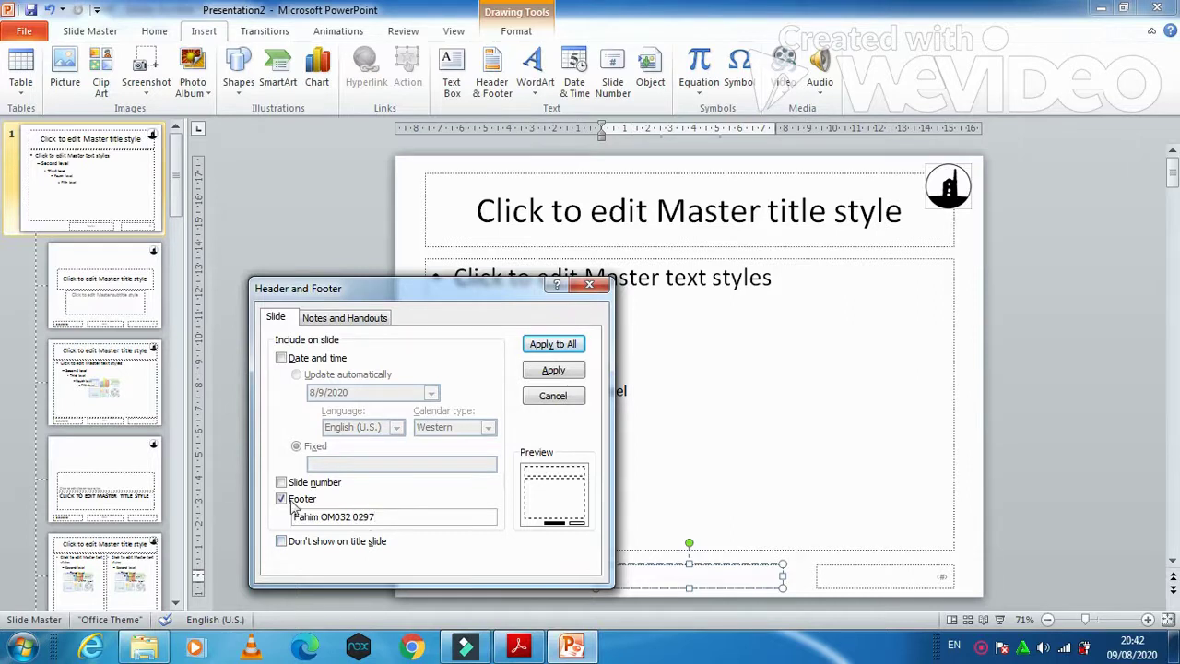
{"action": "left_click", "coordinate": [281, 482]}
{"action": "left_click", "coordinate": [542, 343]}
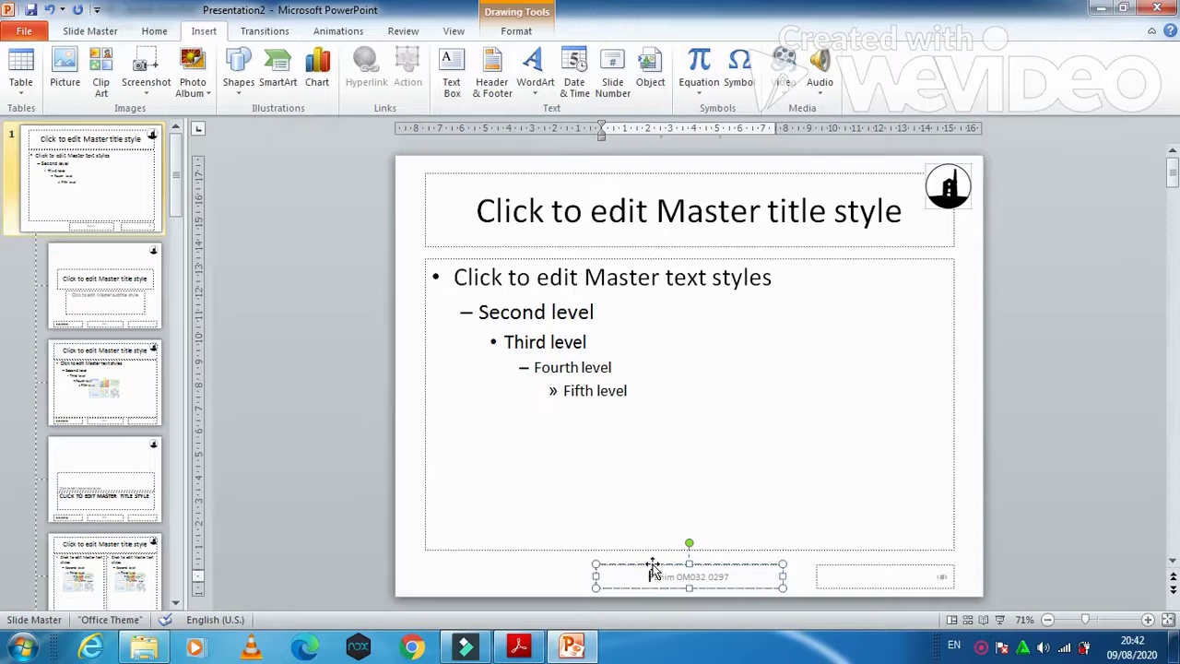
Step: Move the footer to the bottom-left corner and the slide number placeholder to the top-left corner
{"action": "left_click_drag", "start_coordinate": [651, 567], "coordinate": [477, 564]}
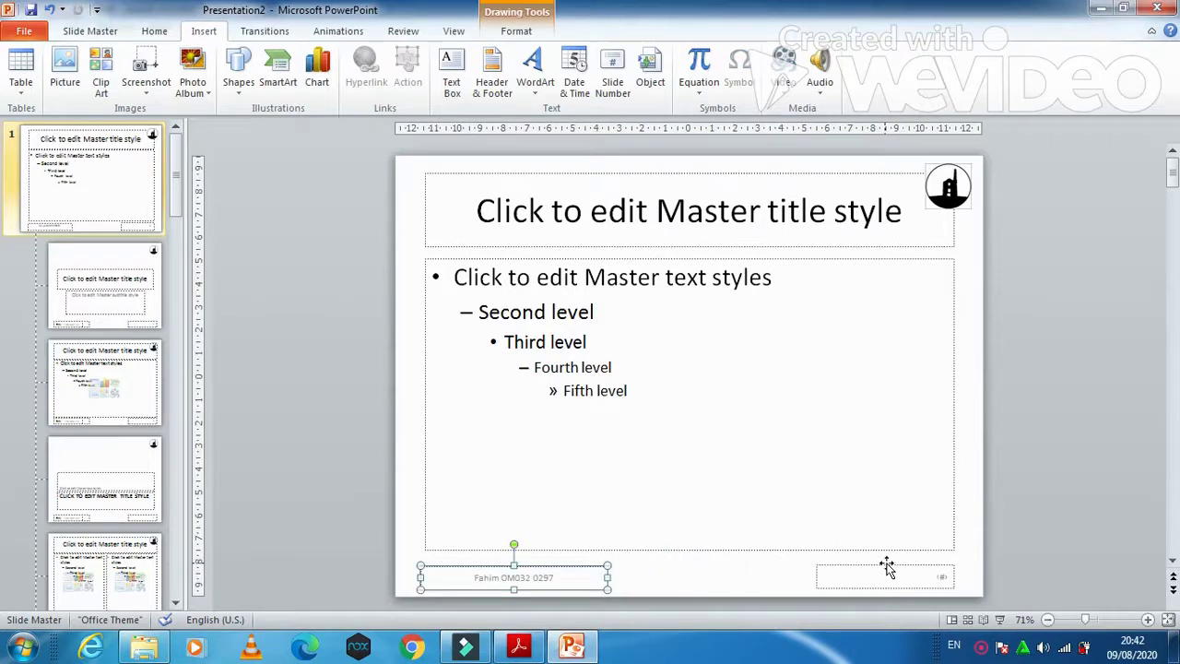
{"action": "left_click_drag", "start_coordinate": [886, 567], "coordinate": [471, 161]}
{"action": "left_click", "coordinate": [514, 648]}
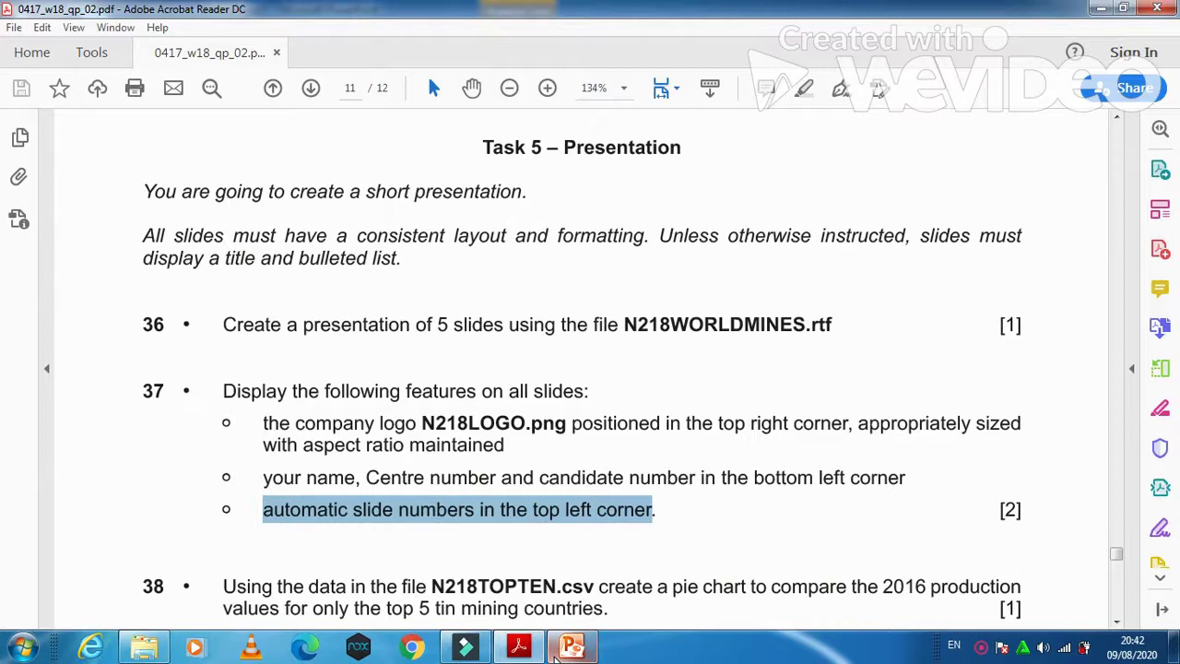
{"action": "left_click", "coordinate": [556, 656]}
{"action": "left_click", "coordinate": [470, 583]}
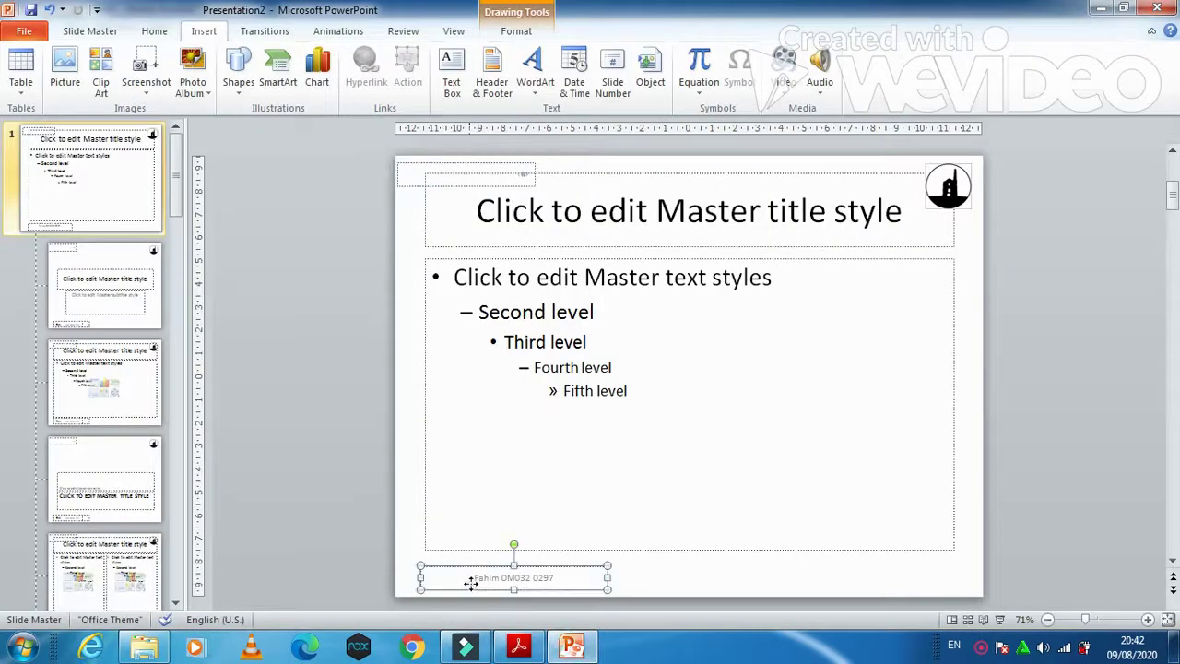
{"action": "key", "text": "Left"}
{"action": "key", "text": "Left"}
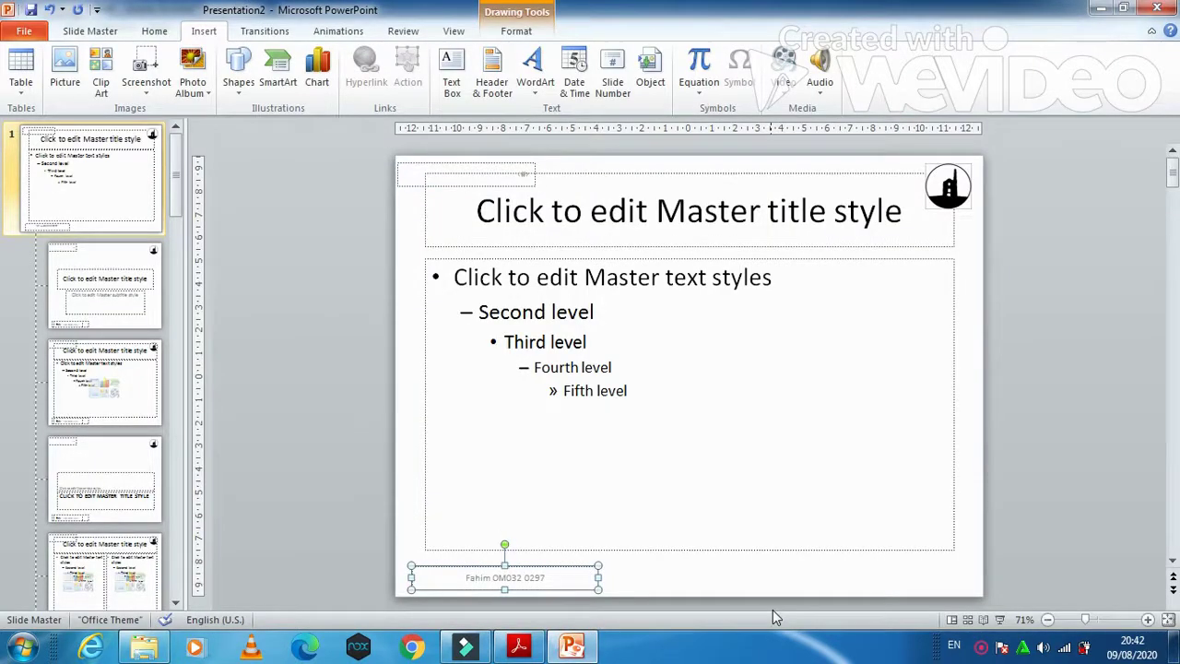
{"action": "key", "text": "Left"}
{"action": "key", "text": "Left"}
{"action": "key", "text": "Left"}
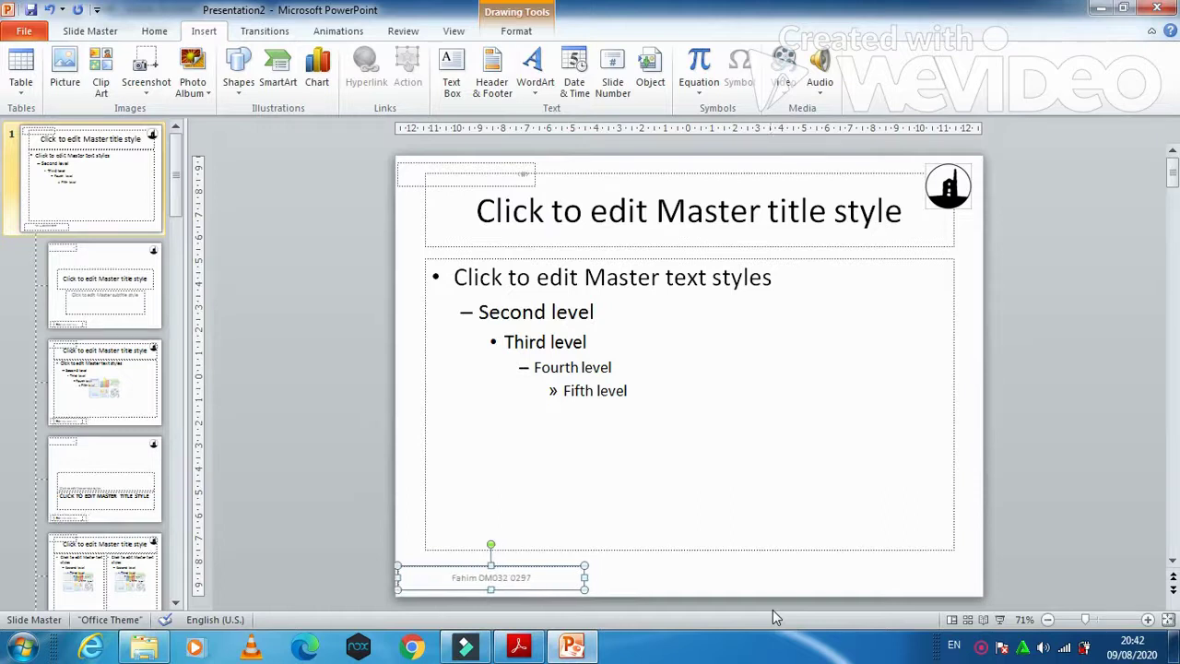
{"action": "left_click", "coordinate": [524, 175]}
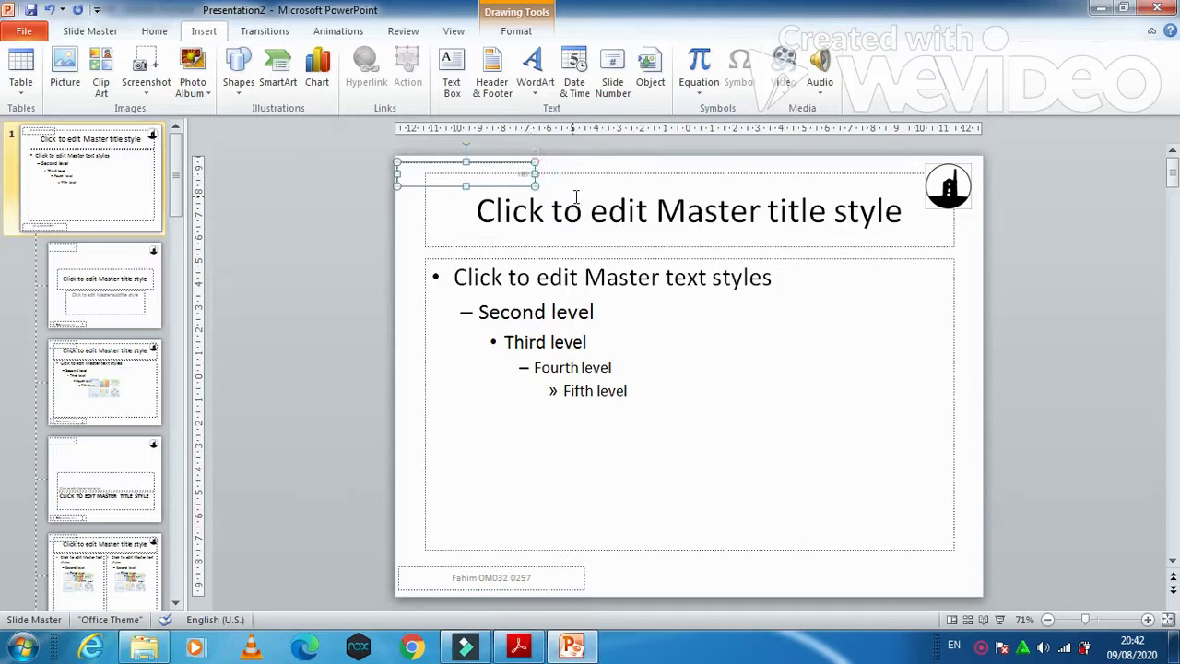
{"action": "key", "text": "Up"}
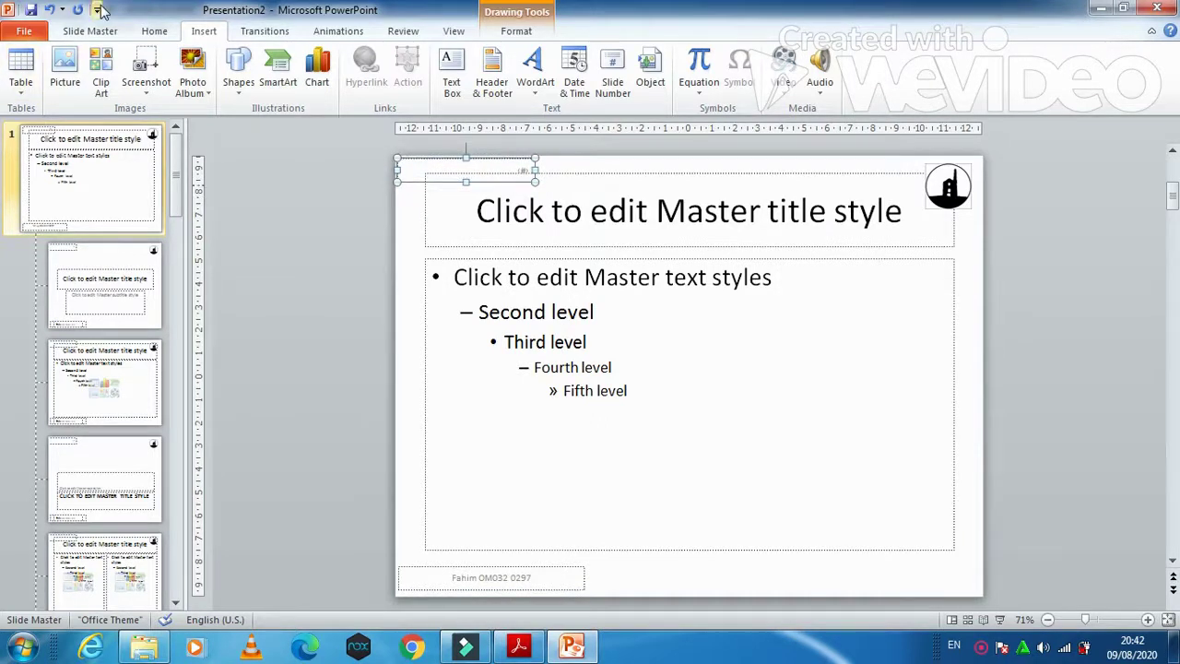
Step: Left-align the slide number and candidate details footer text
{"action": "left_click", "coordinate": [152, 31]}
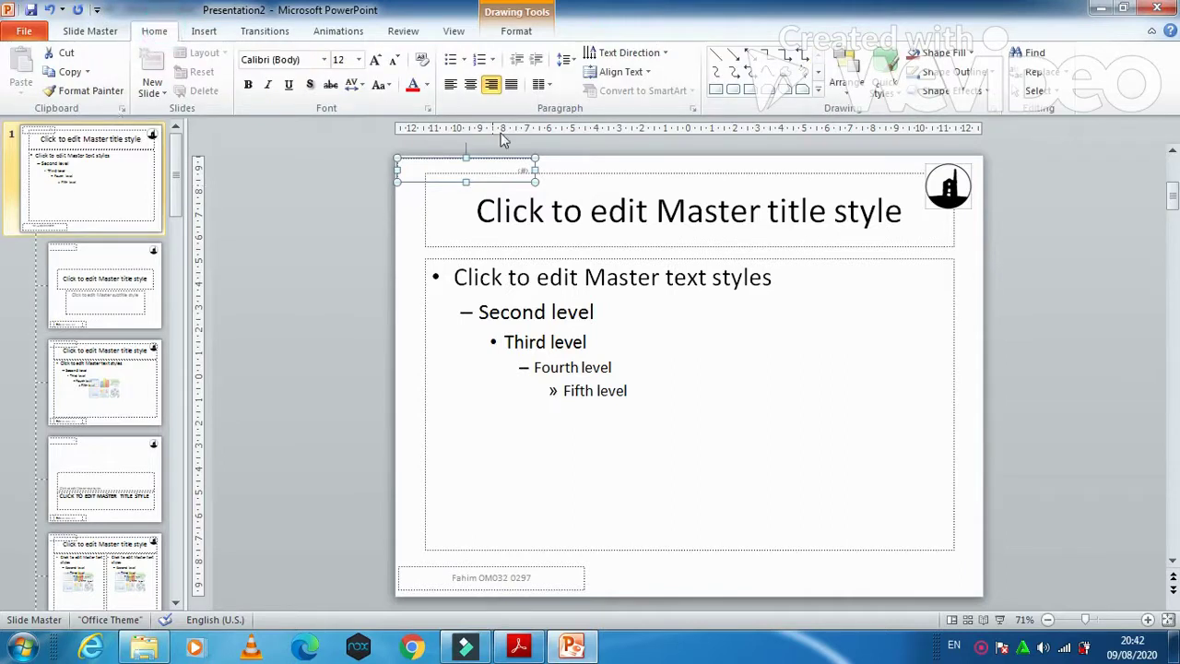
{"action": "left_click", "coordinate": [450, 84]}
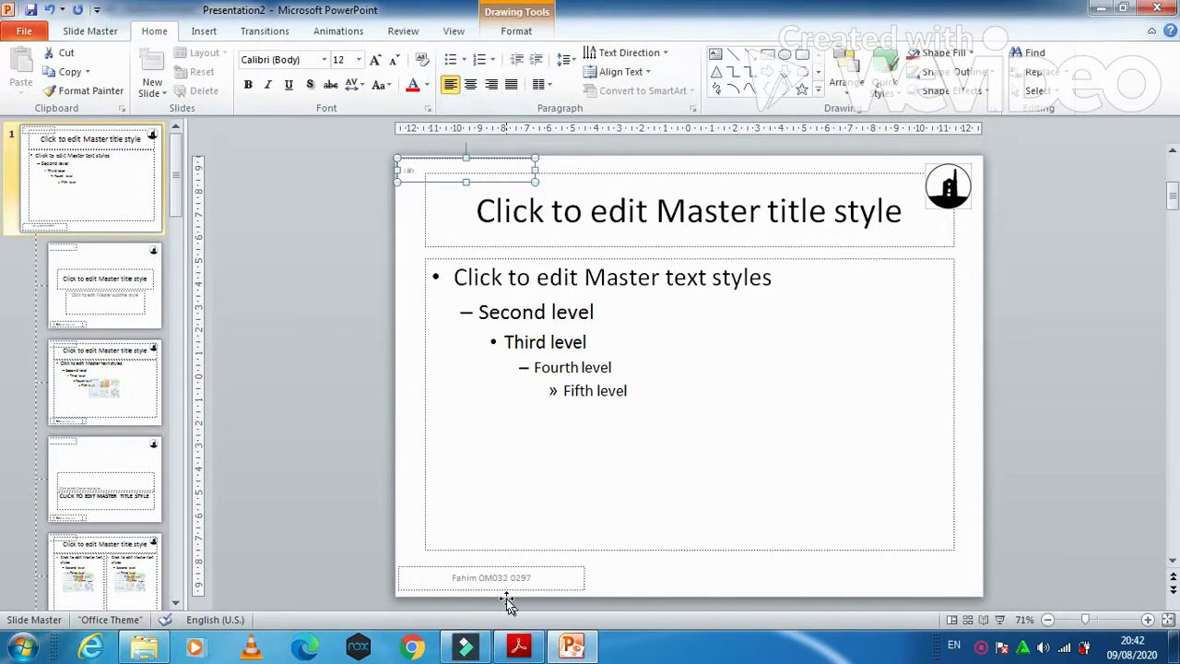
{"action": "left_click", "coordinate": [507, 595]}
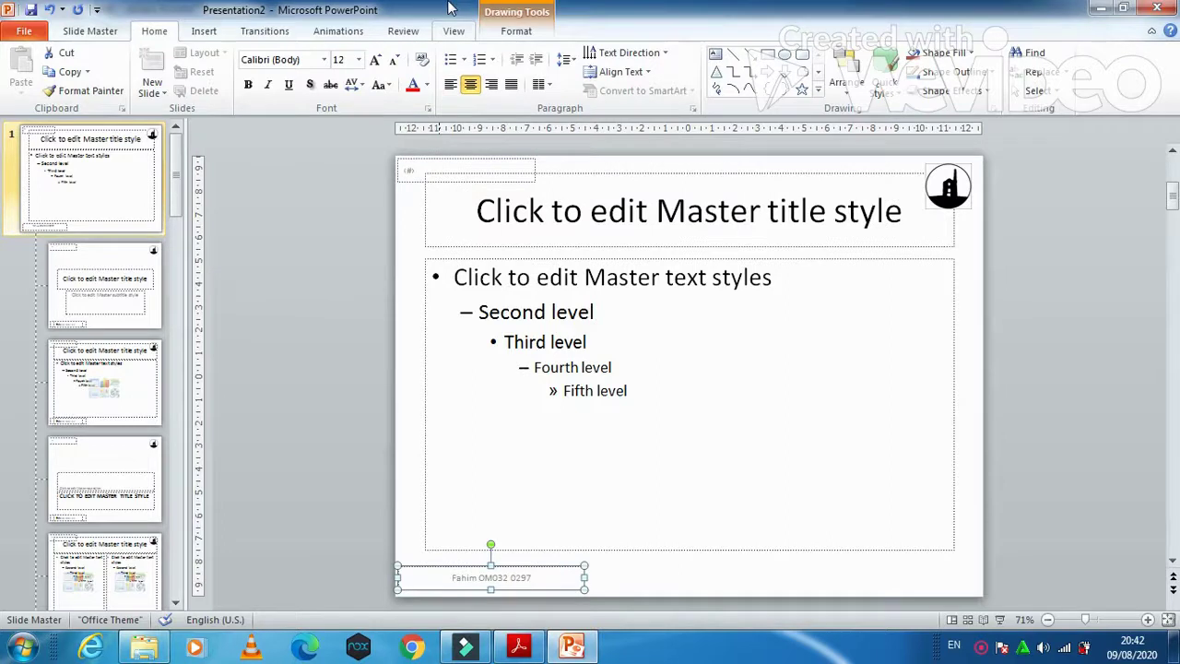
{"action": "left_click", "coordinate": [450, 84]}
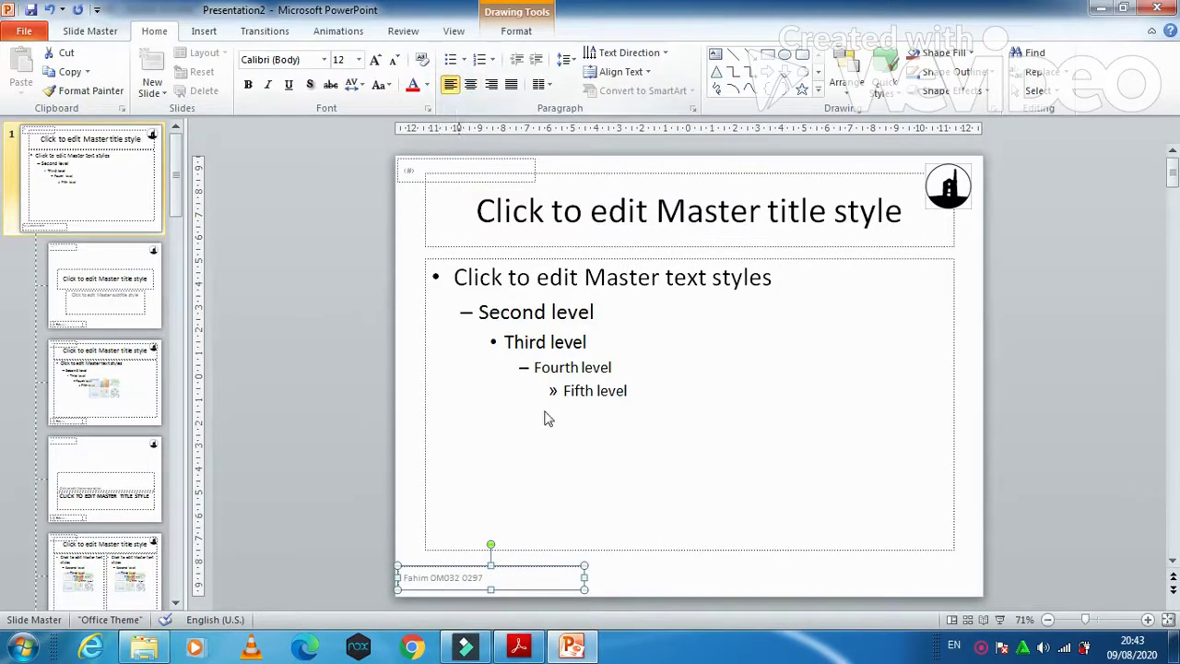
{"action": "left_click", "coordinate": [577, 529]}
Step: Scroll to question 38 and select its wording about values for only the top 5 tin mining countries
{"action": "scroll", "coordinate": [583, 532], "scroll_direction": "down", "scroll_amount": 1}
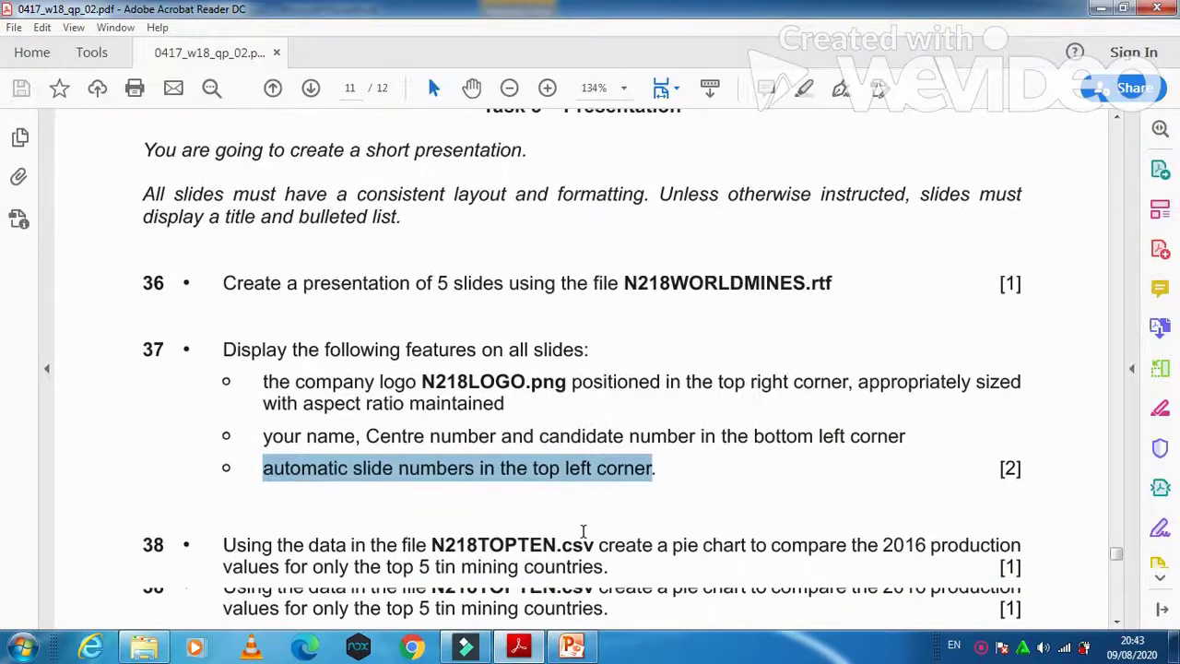
{"action": "scroll", "coordinate": [238, 426], "scroll_direction": "down", "scroll_amount": 3}
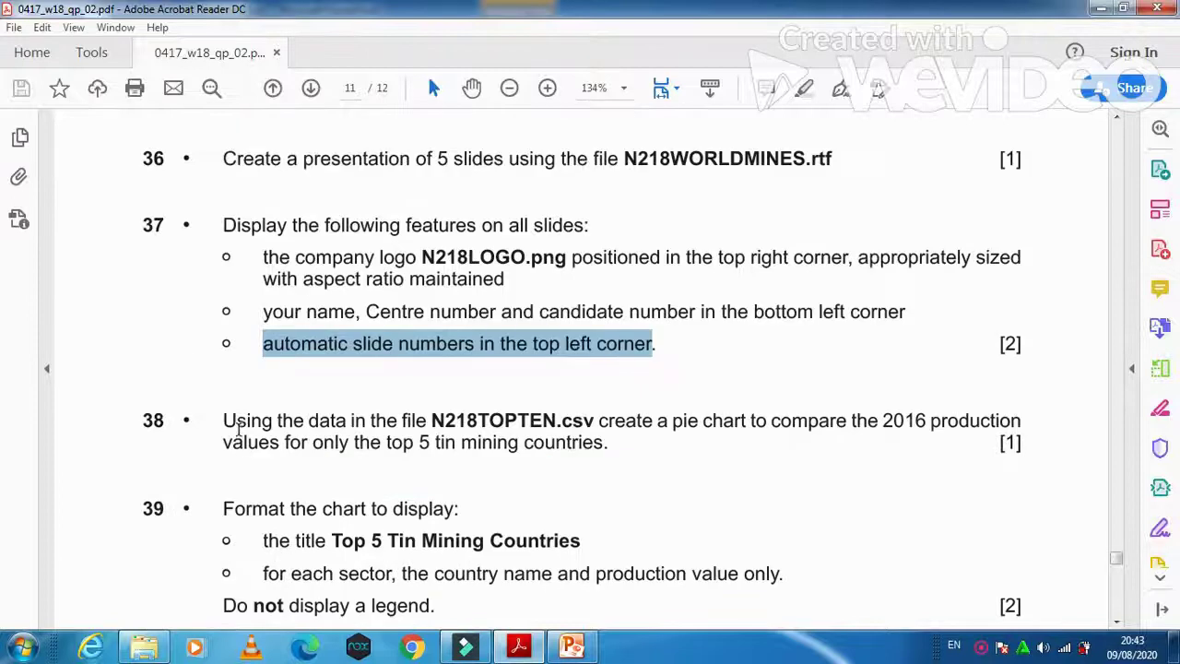
{"action": "left_click_drag", "start_coordinate": [222, 421], "coordinate": [940, 434]}
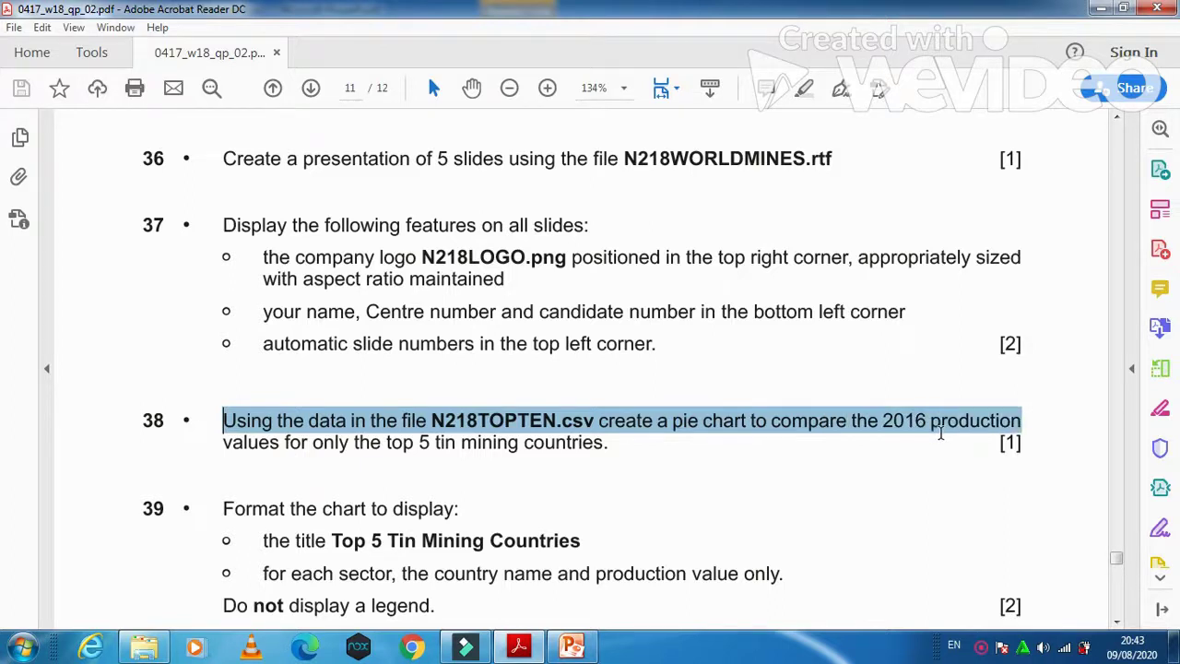
{"action": "left_click_drag", "start_coordinate": [224, 444], "coordinate": [604, 450]}
Step: Minimise the open windows and open N218TOPTEN from the desktop's 0417_w18_sf_02 folder in Excel
{"action": "left_click", "coordinate": [145, 650]}
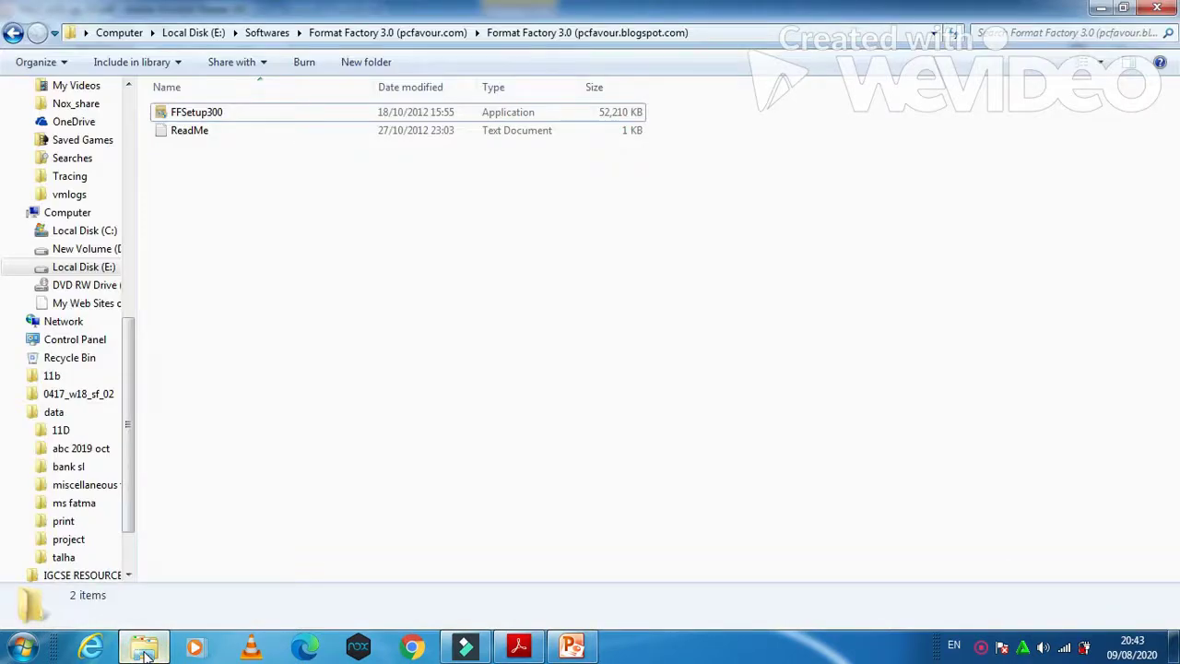
{"action": "left_click", "coordinate": [1100, 8]}
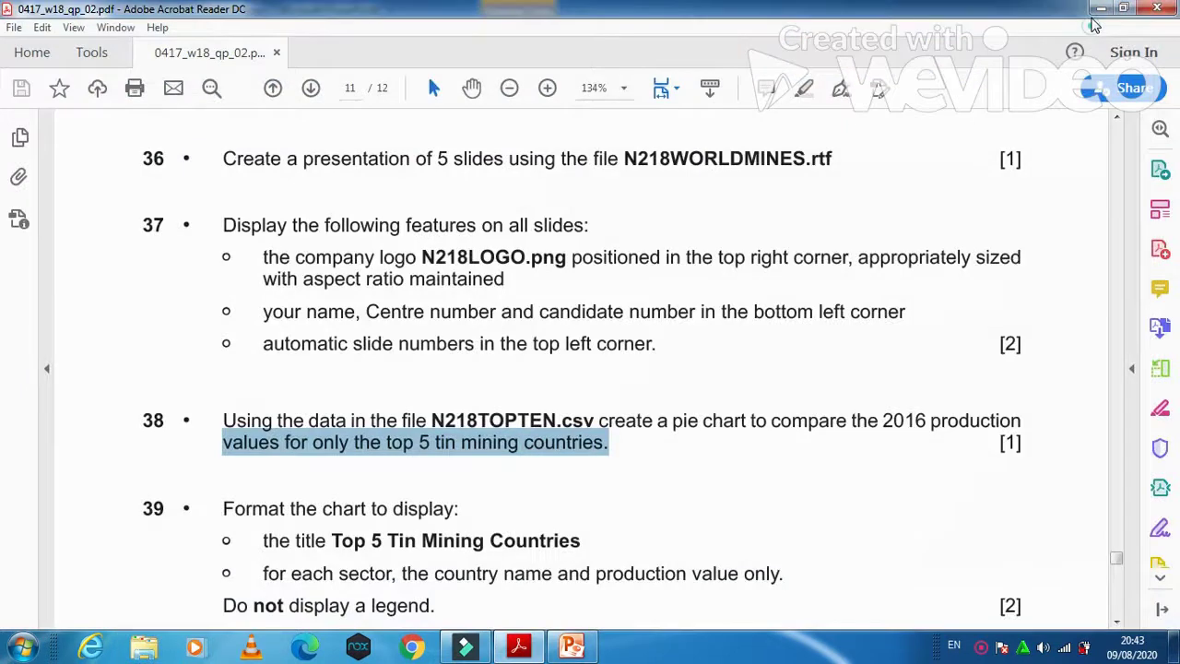
{"action": "left_click", "coordinate": [1100, 9]}
{"action": "left_click", "coordinate": [1095, 9]}
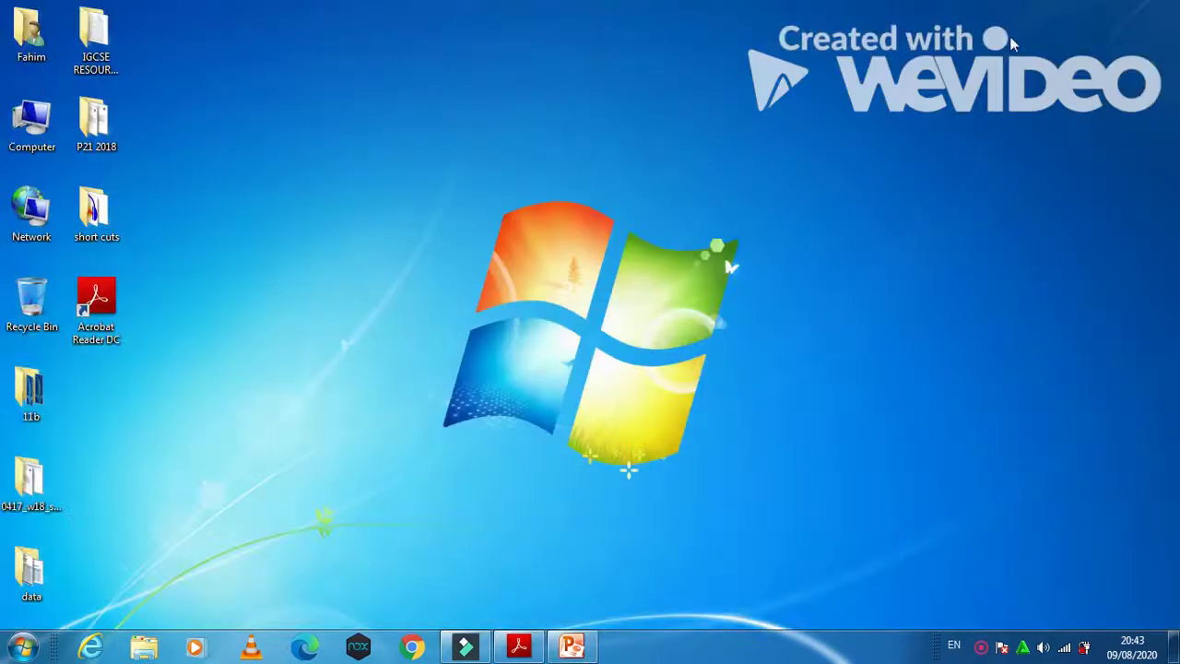
{"action": "double_click", "coordinate": [6, 516]}
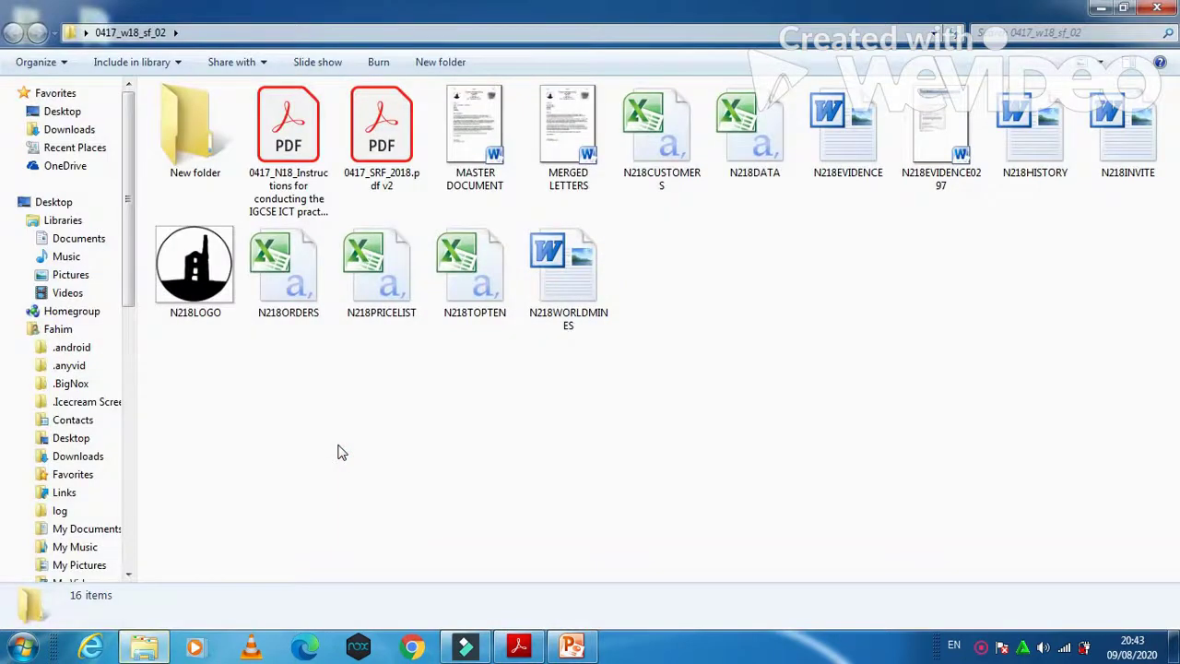
{"action": "left_click", "coordinate": [478, 281]}
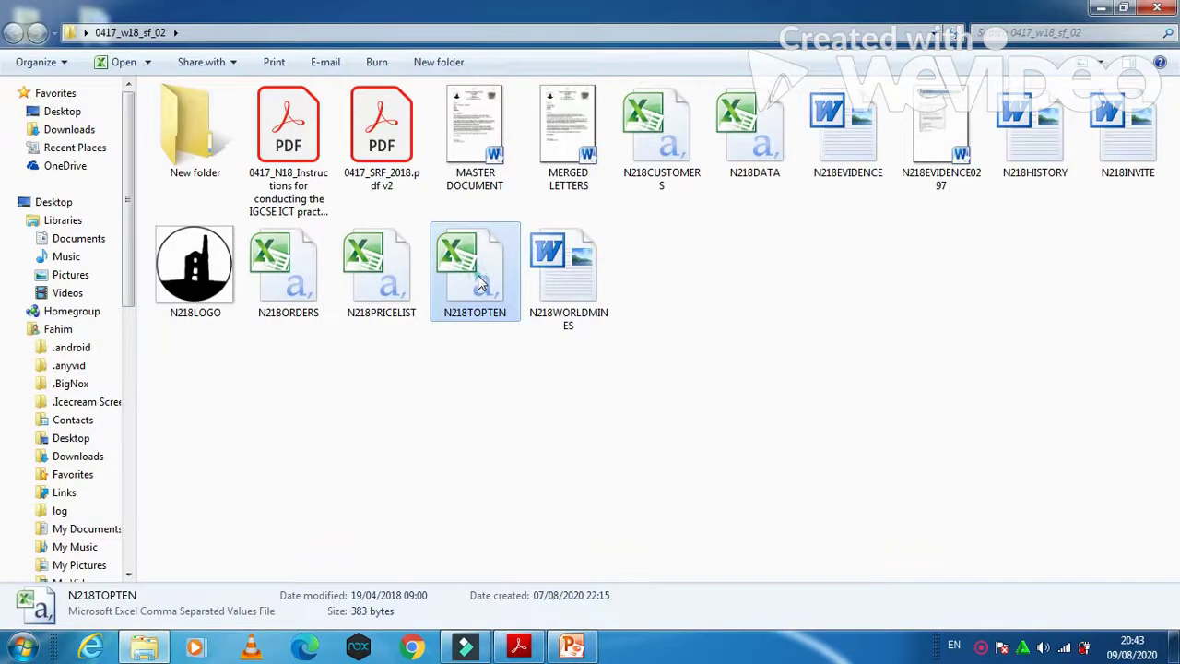
{"action": "double_click", "coordinate": [478, 281]}
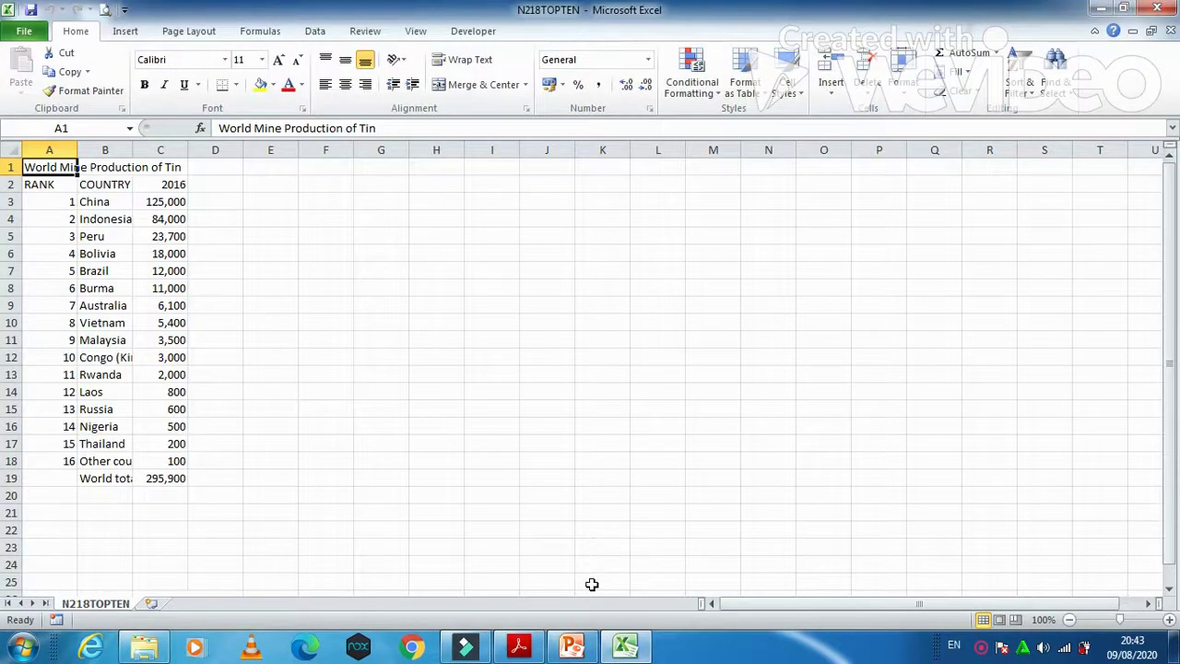
{"action": "left_click", "coordinate": [572, 645]}
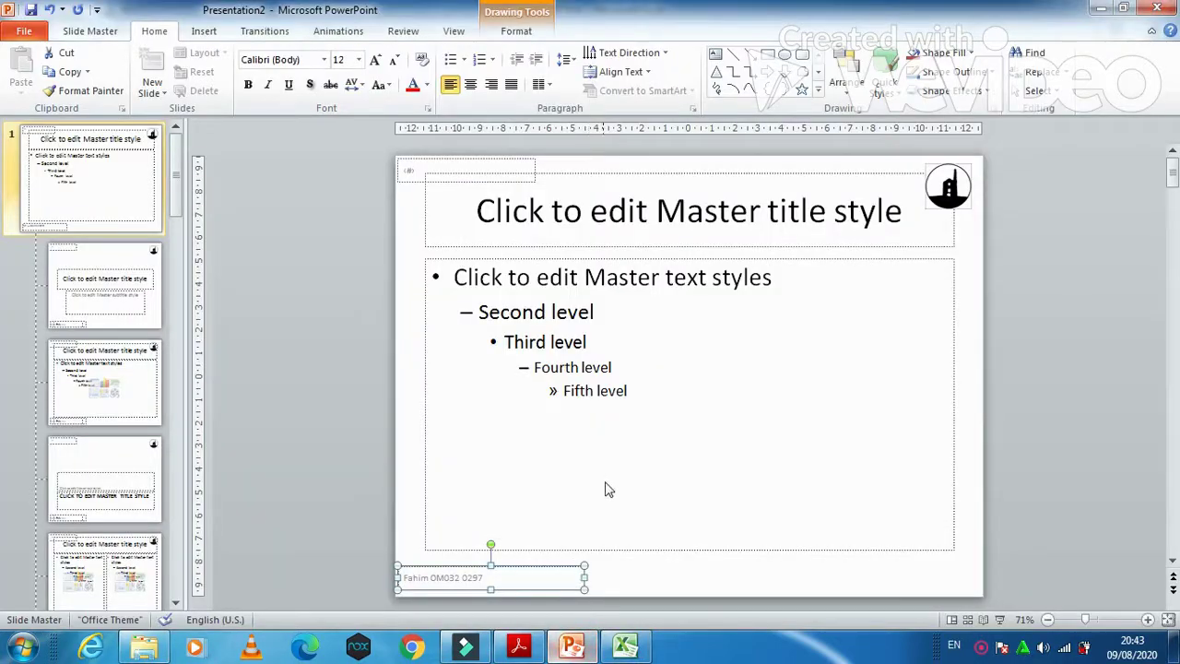
Step: Recheck question 38 in the question paper, then return to the N218TOPTEN workbook
{"action": "left_click", "coordinate": [518, 645]}
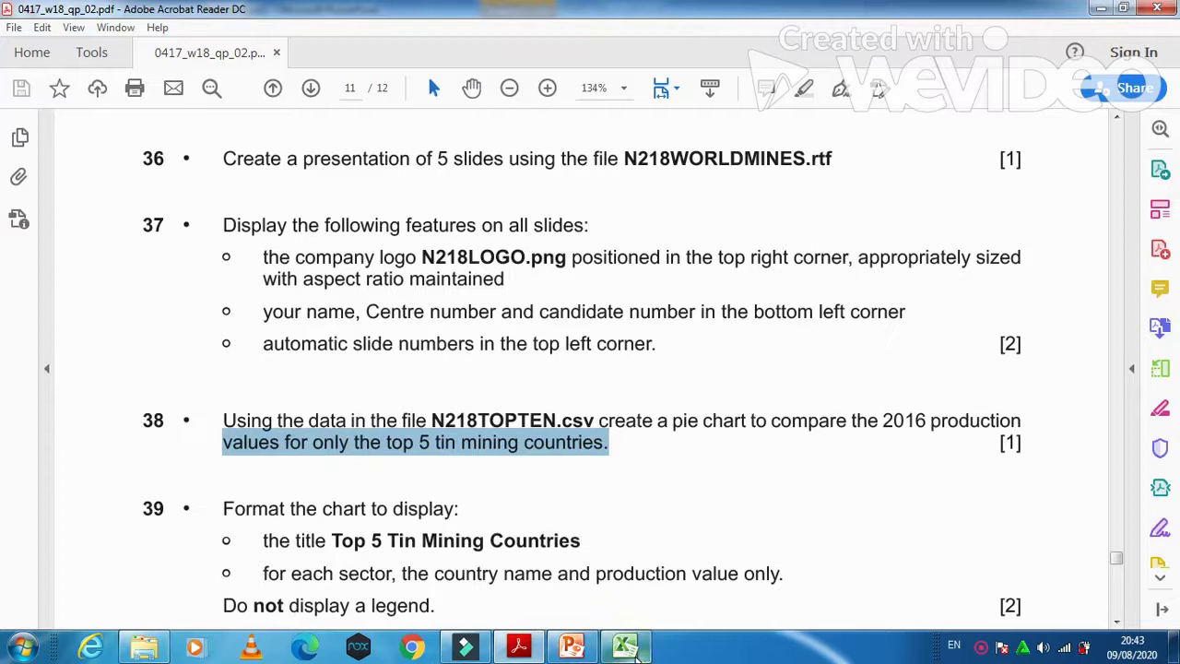
{"action": "left_click", "coordinate": [626, 646]}
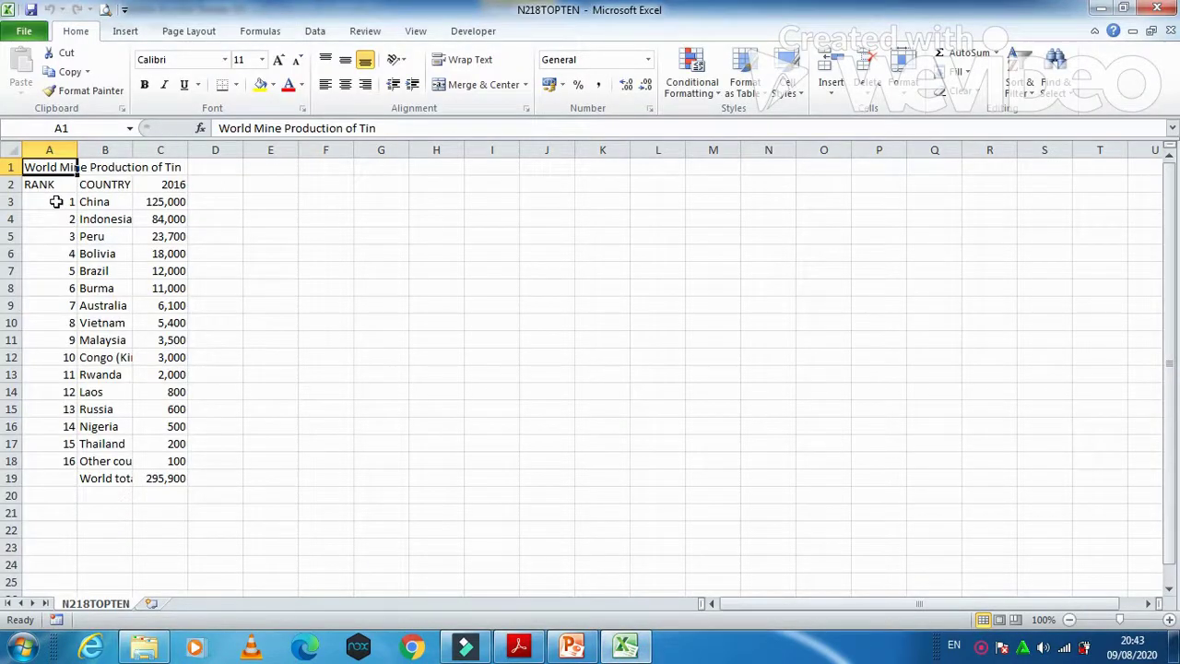
{"action": "left_click", "coordinate": [519, 649]}
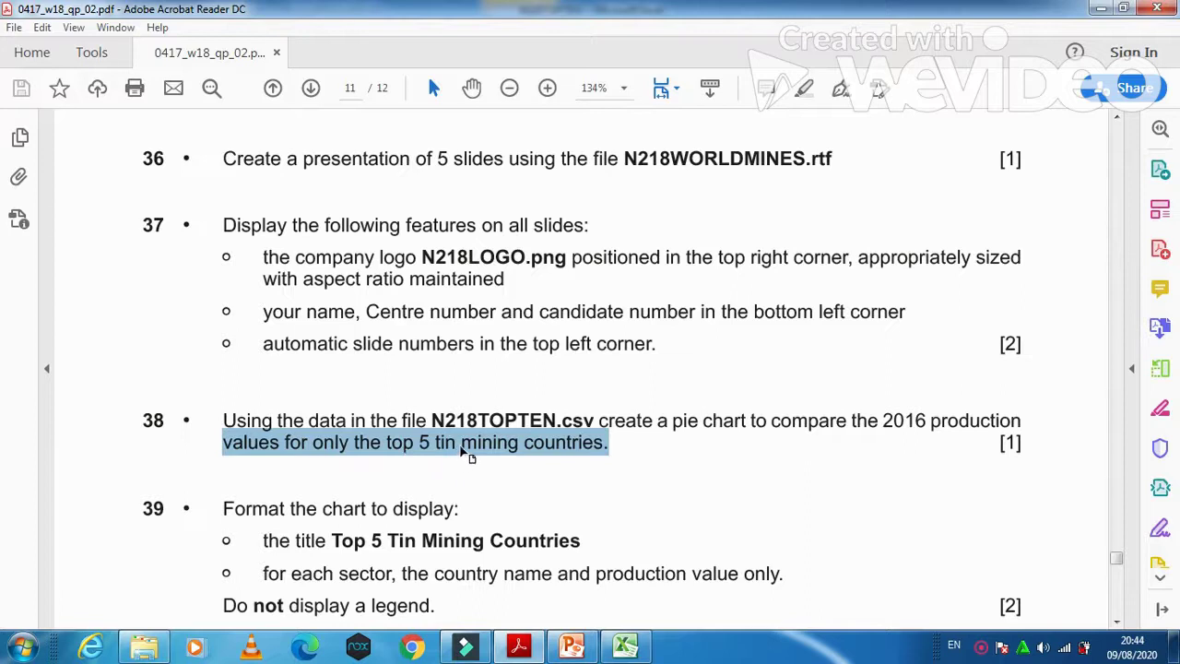
{"action": "left_click", "coordinate": [626, 647]}
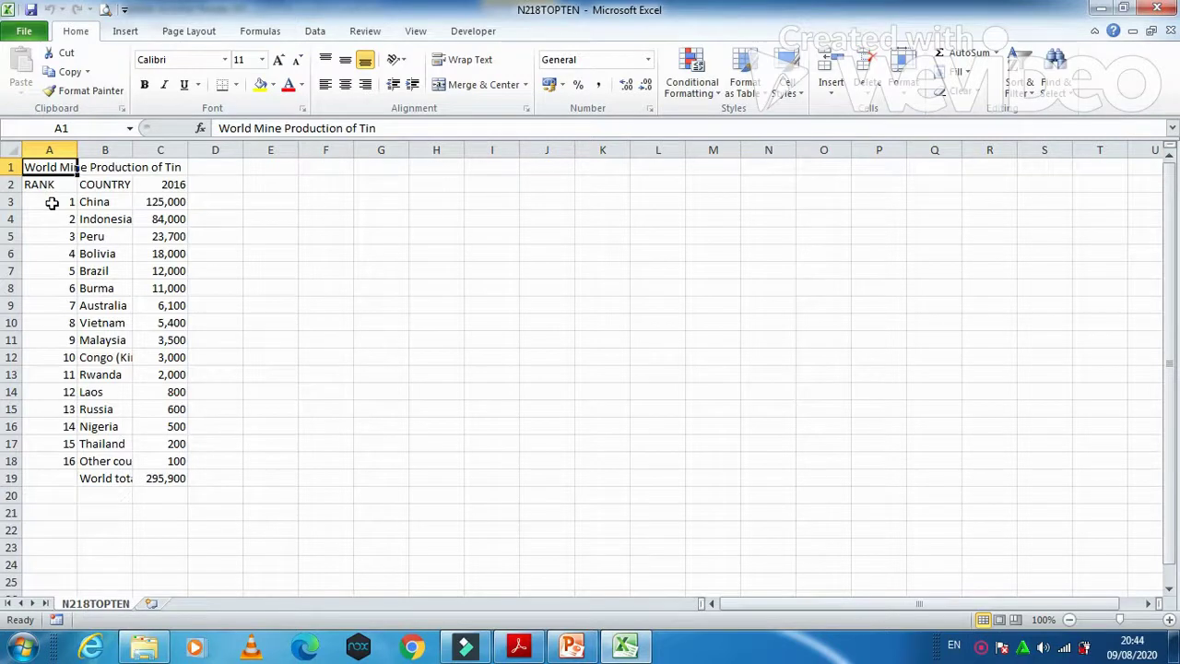
Step: Chart B3:C7 (China through Brazil) as a 2-D pie, then go back to the question paper
{"action": "left_click_drag", "start_coordinate": [92, 202], "coordinate": [158, 268]}
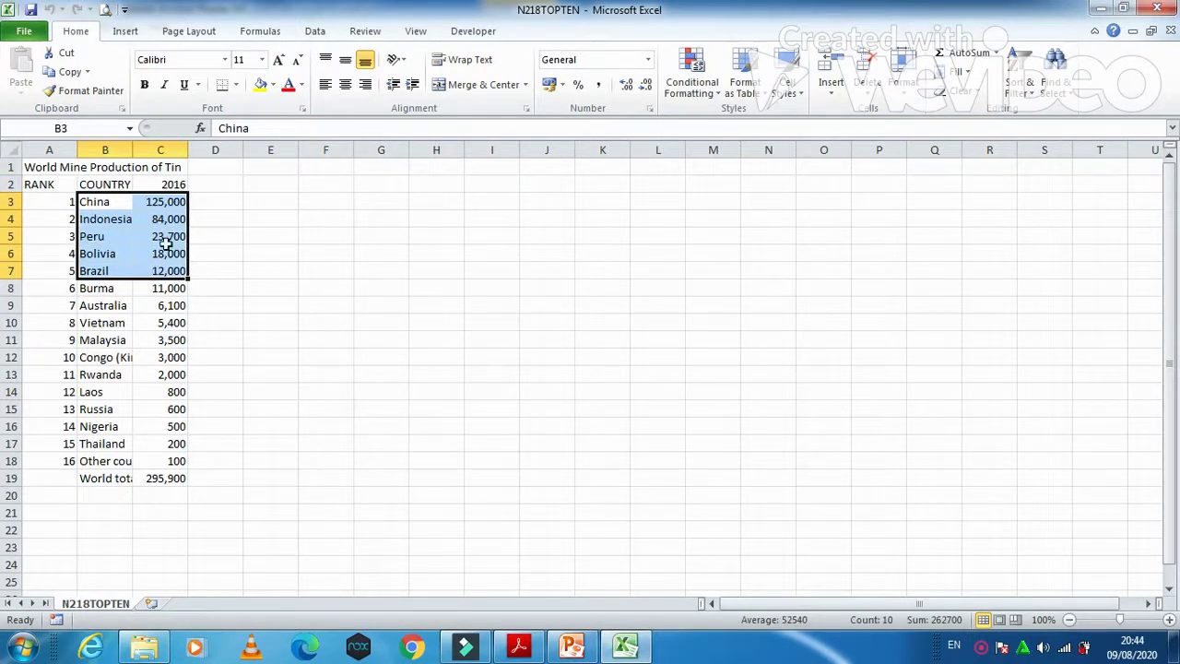
{"action": "left_click", "coordinate": [125, 30]}
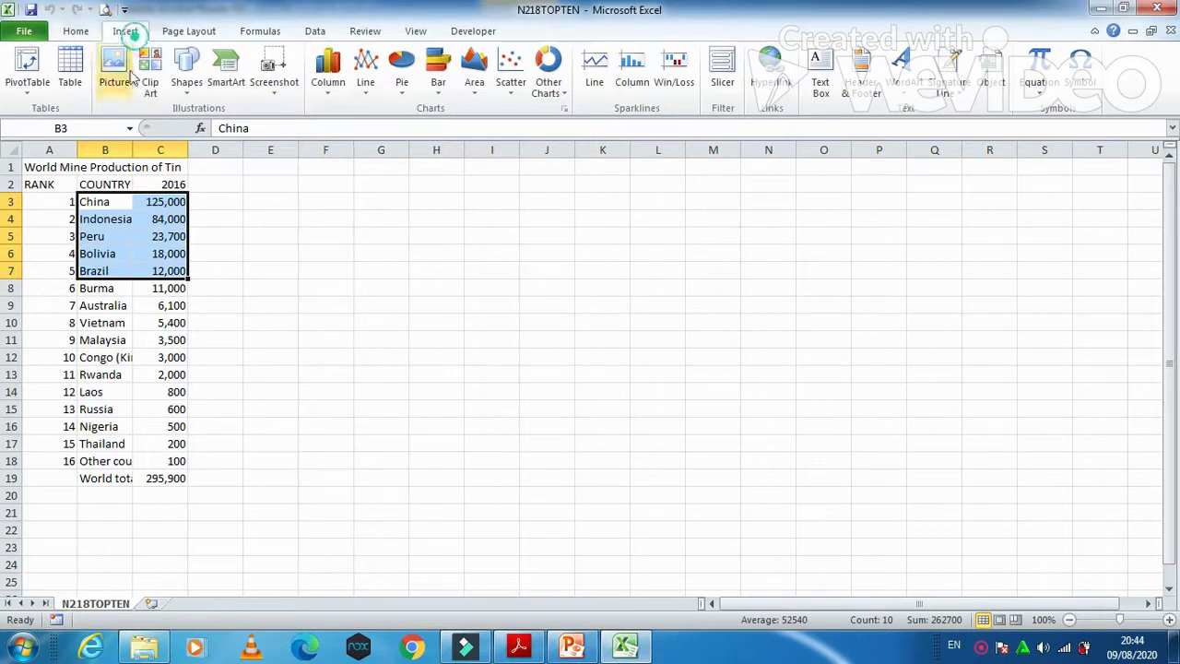
{"action": "left_click", "coordinate": [411, 101]}
{"action": "left_click", "coordinate": [410, 152]}
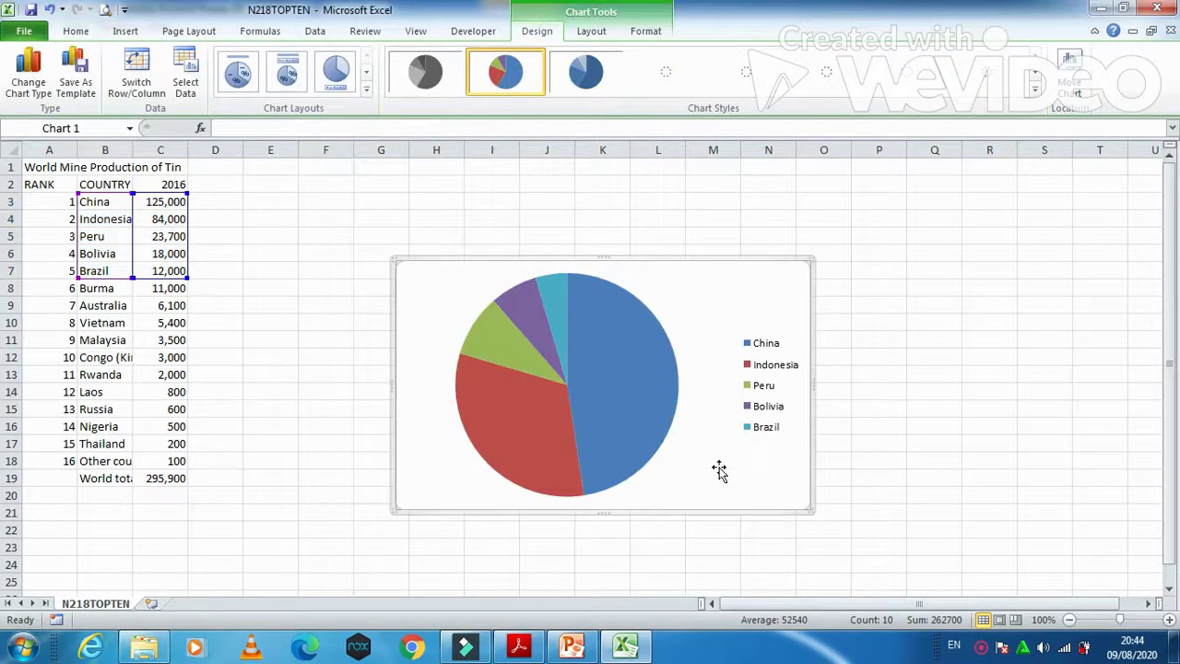
{"action": "left_click", "coordinate": [568, 648]}
{"action": "left_click", "coordinate": [519, 636]}
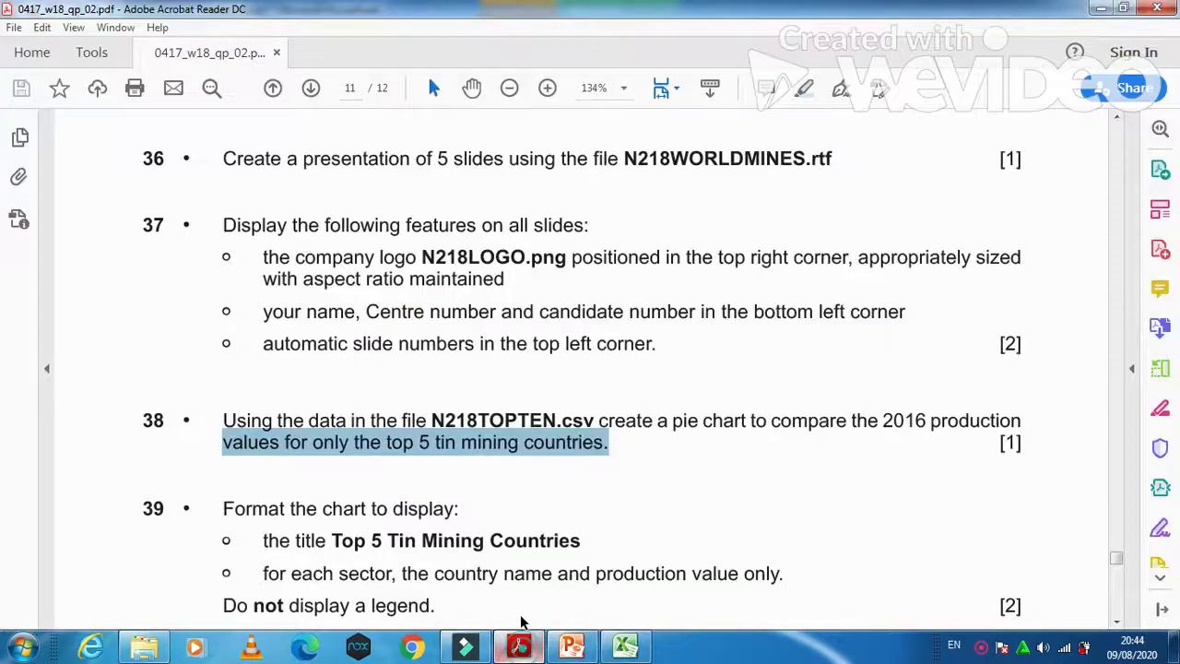
Step: Scroll to question 39 and select the title text 'Top 5 Tin Mining Countries'
{"action": "scroll", "coordinate": [494, 474], "scroll_direction": "down", "scroll_amount": 1}
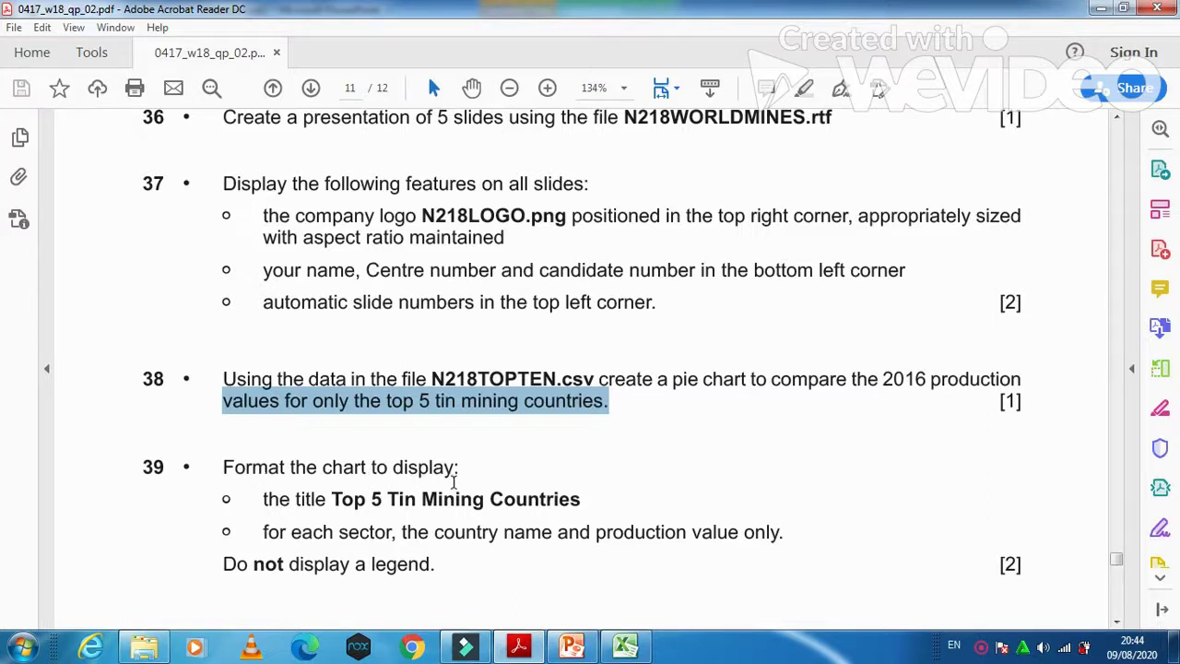
{"action": "left_click_drag", "start_coordinate": [263, 499], "coordinate": [313, 502]}
{"action": "left_click", "coordinate": [313, 502]}
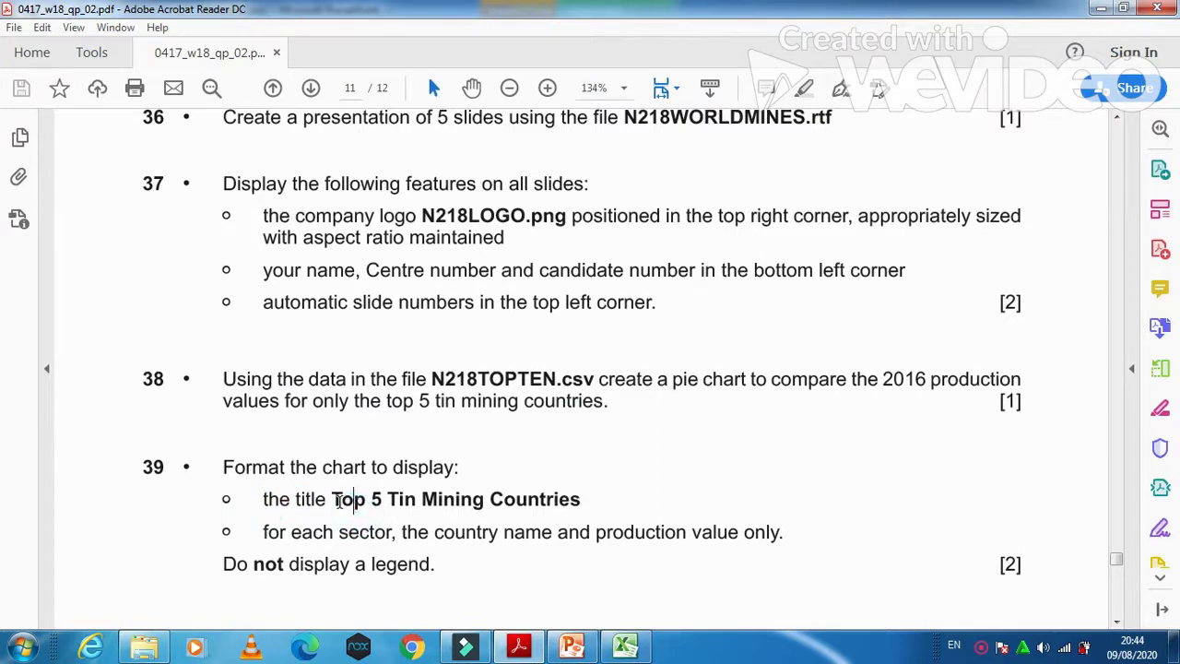
{"action": "left_click_drag", "start_coordinate": [332, 499], "coordinate": [581, 499]}
{"action": "key", "text": "ctrl+c"}
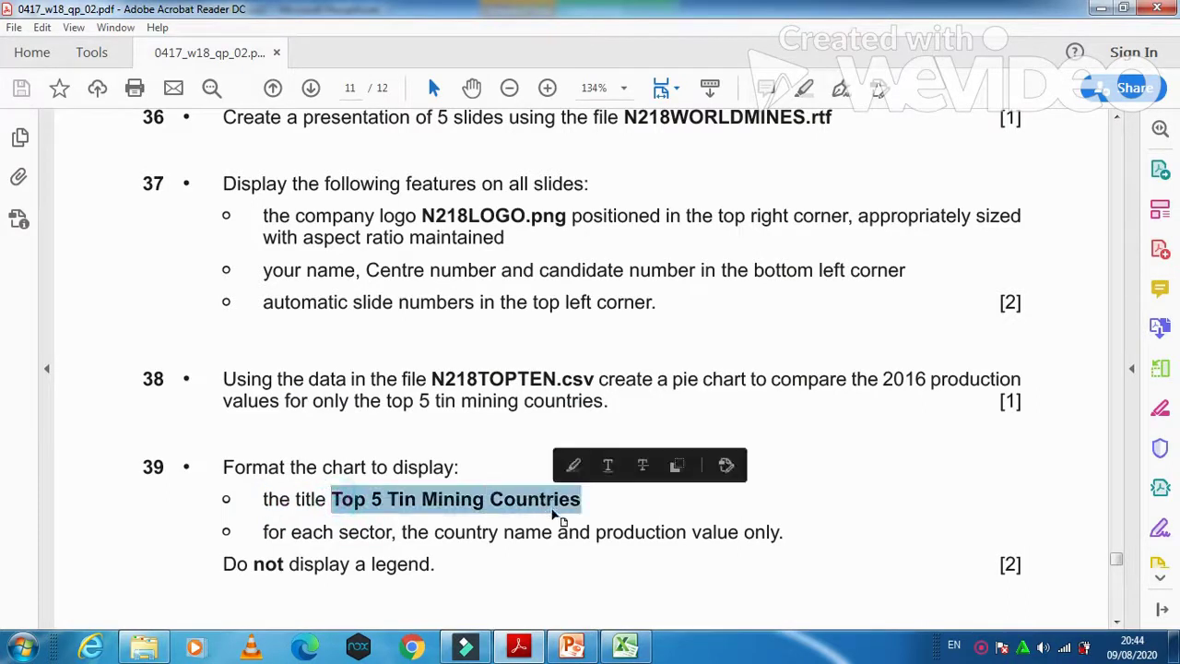
Step: Apply a pie chart layout with a title, inside percentage labels and a legend
{"action": "left_click", "coordinate": [627, 647]}
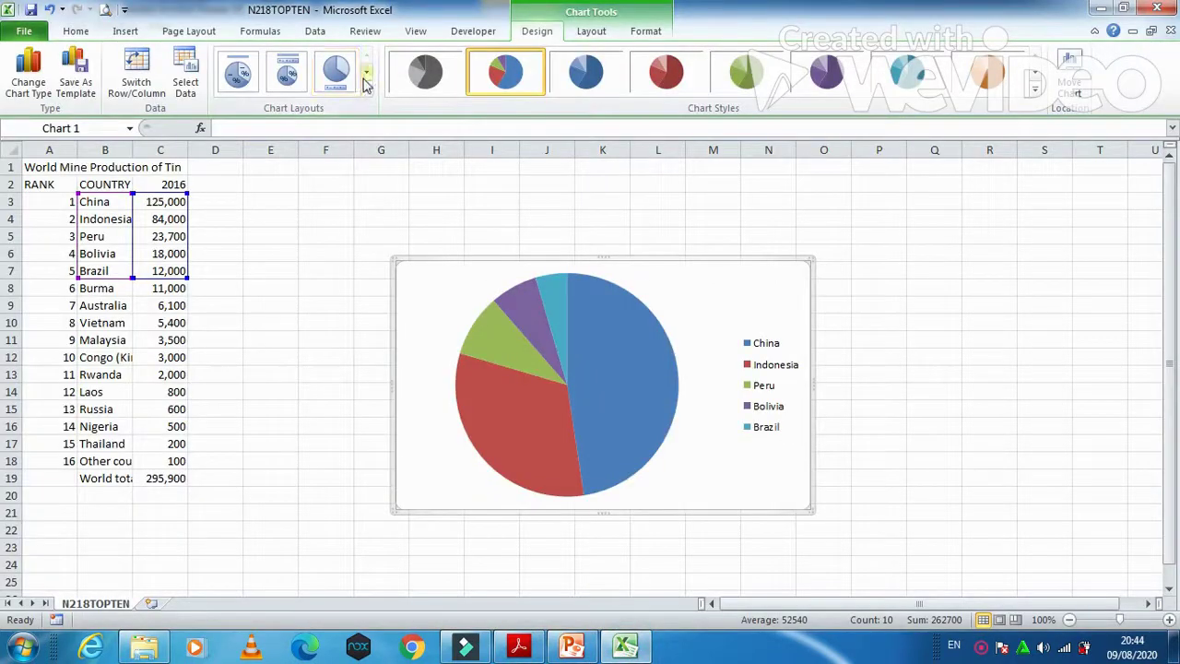
{"action": "left_click", "coordinate": [237, 72]}
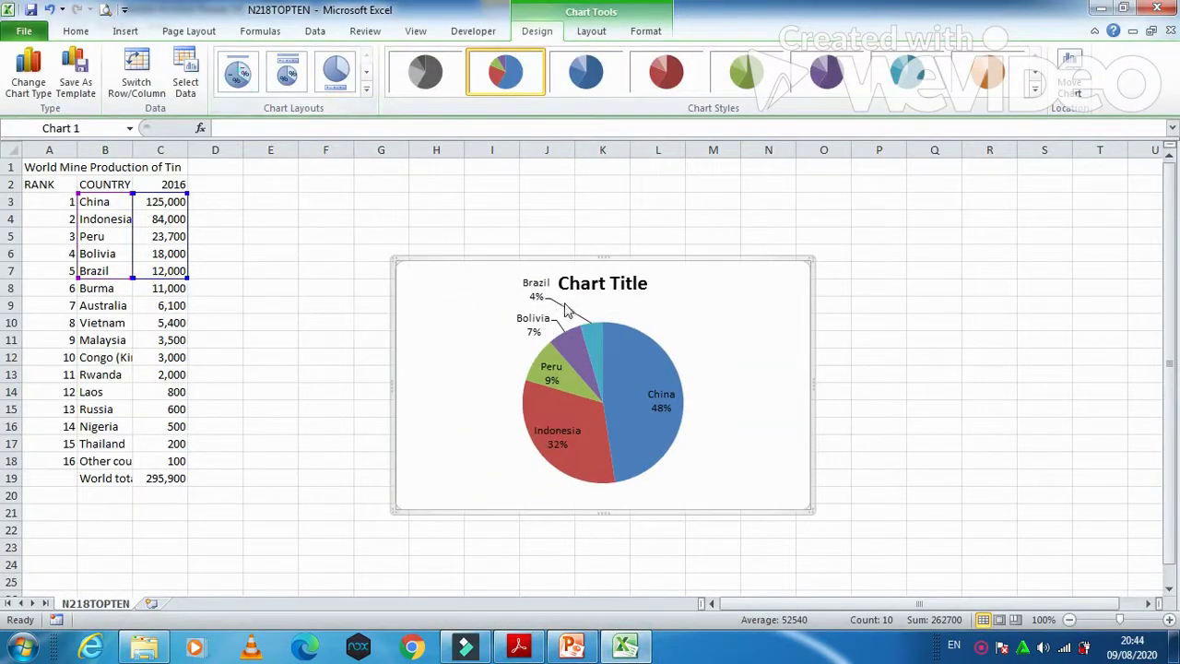
{"action": "left_click", "coordinate": [365, 88]}
{"action": "left_click", "coordinate": [335, 119]}
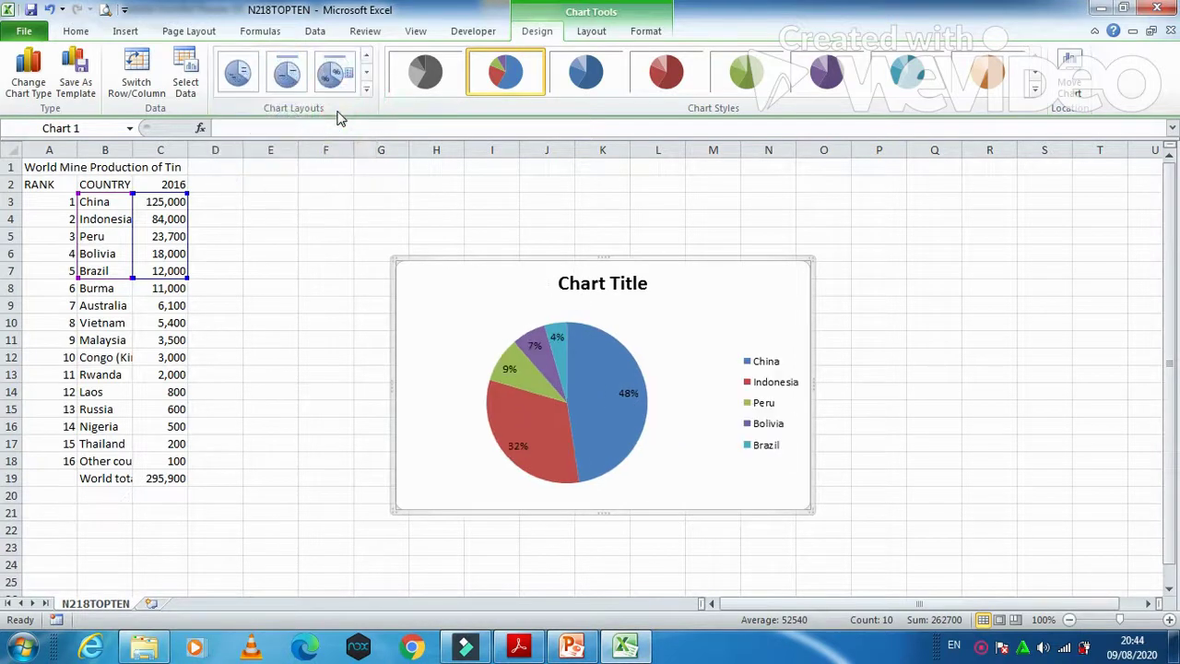
Step: Replace the placeholder chart title with the pasted 'Top 5 Tin Mining Countries'
{"action": "left_click", "coordinate": [590, 283]}
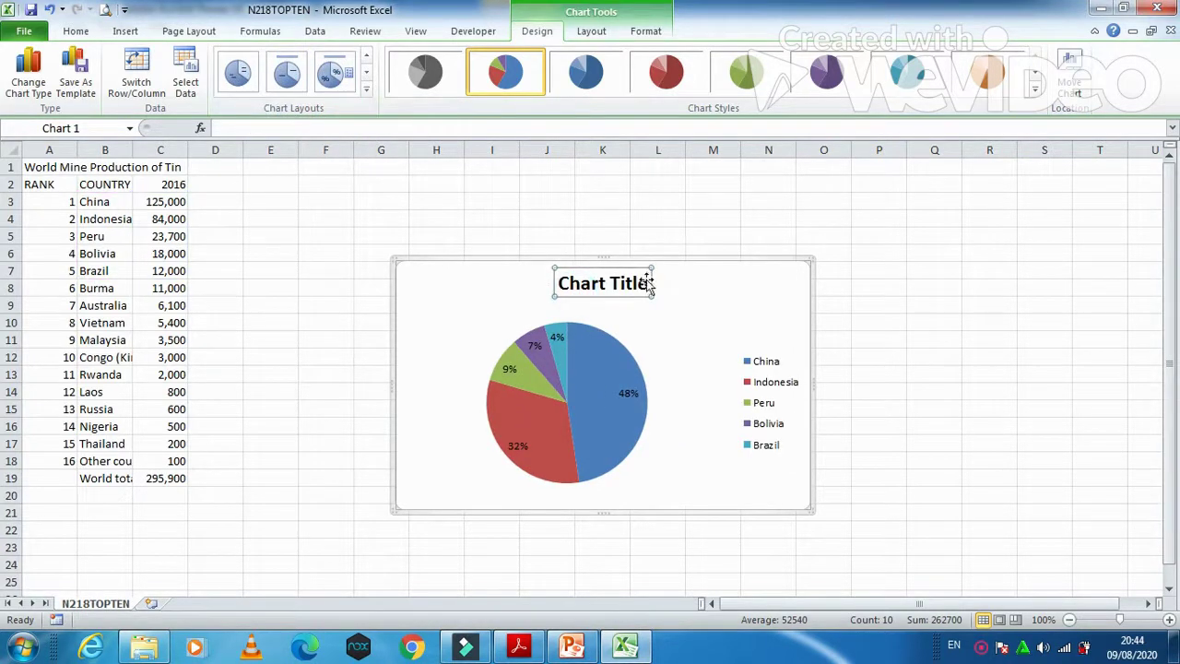
{"action": "left_click_drag", "start_coordinate": [643, 281], "coordinate": [559, 283]}
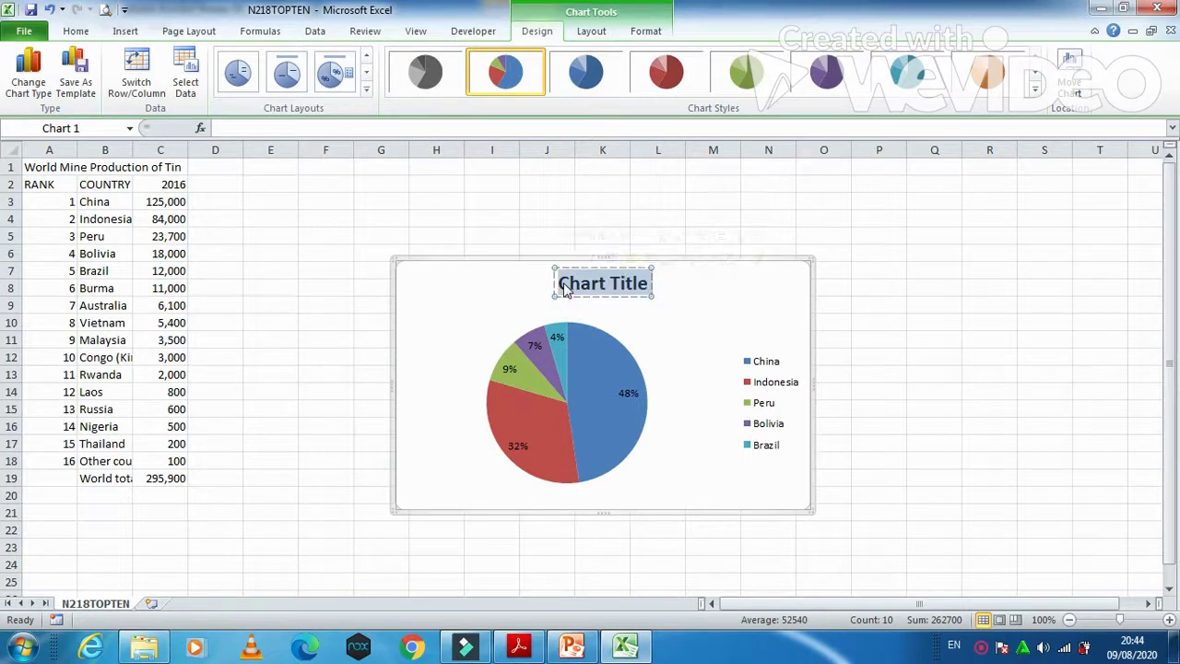
{"action": "key", "text": "ctrl+v"}
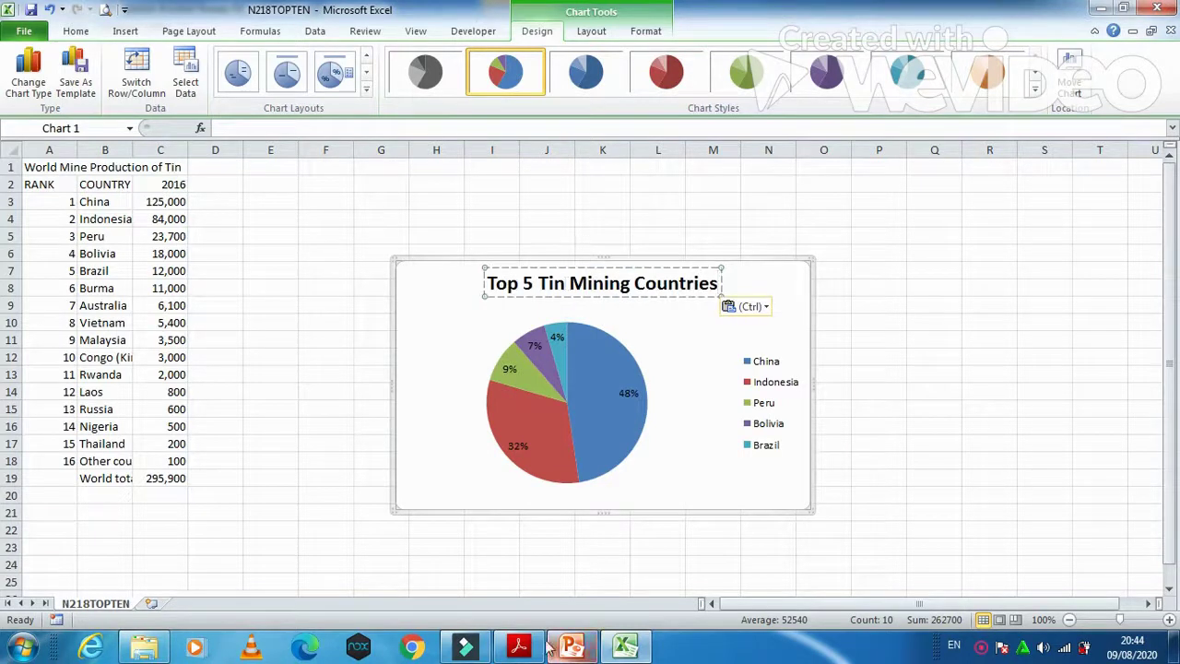
Step: Select question 39's rule for country-name-and-value slice labels, then return to the Excel chart
{"action": "left_click", "coordinate": [521, 648]}
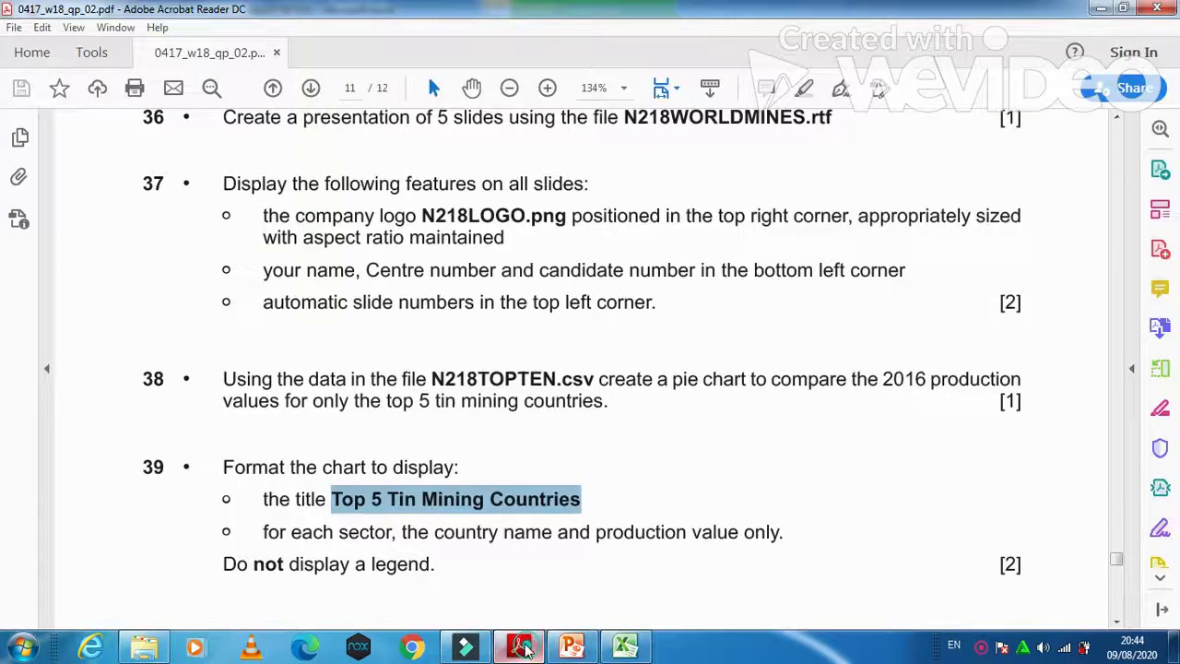
{"action": "left_click", "coordinate": [262, 534]}
{"action": "left_click_drag", "start_coordinate": [261, 535], "coordinate": [789, 541]}
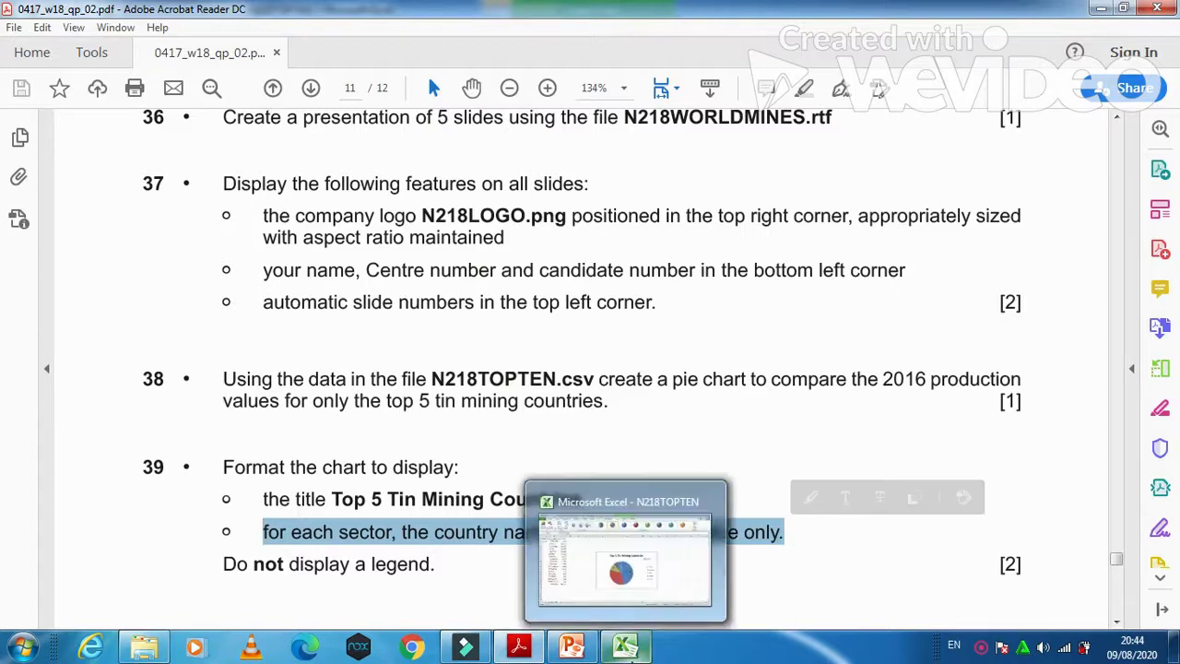
{"action": "left_click", "coordinate": [625, 647]}
{"action": "mouse_move", "coordinate": [621, 440]}
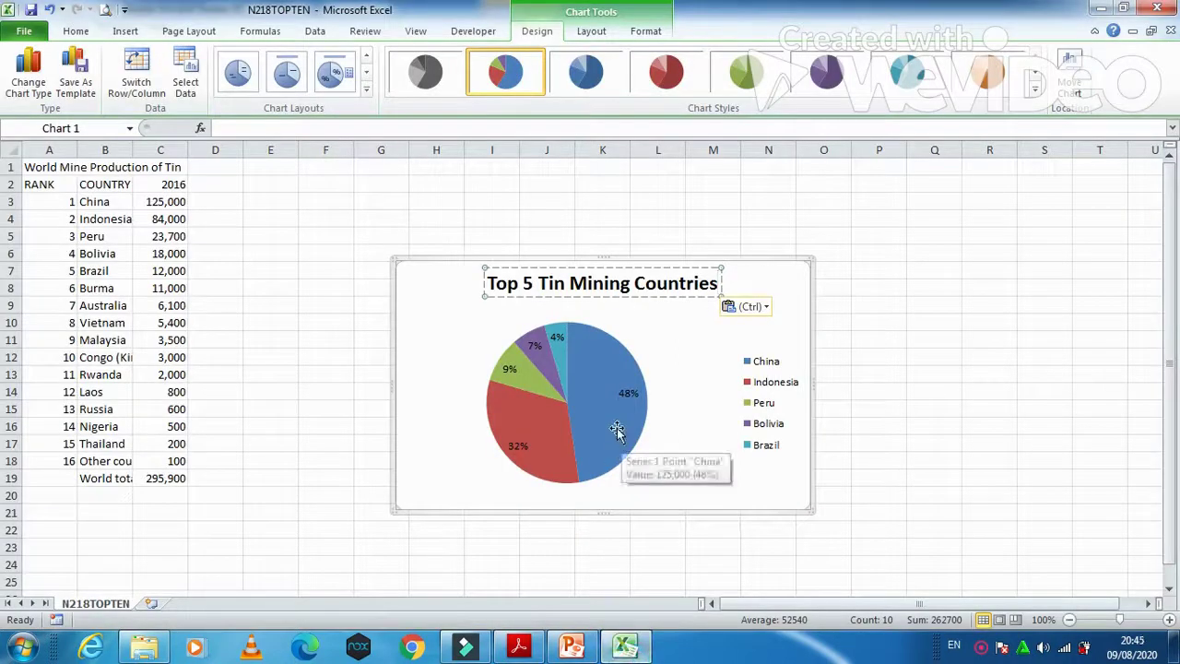
Step: Apply Chart Layout 1 so slices show country name and value with no legend
{"action": "left_click", "coordinate": [237, 73]}
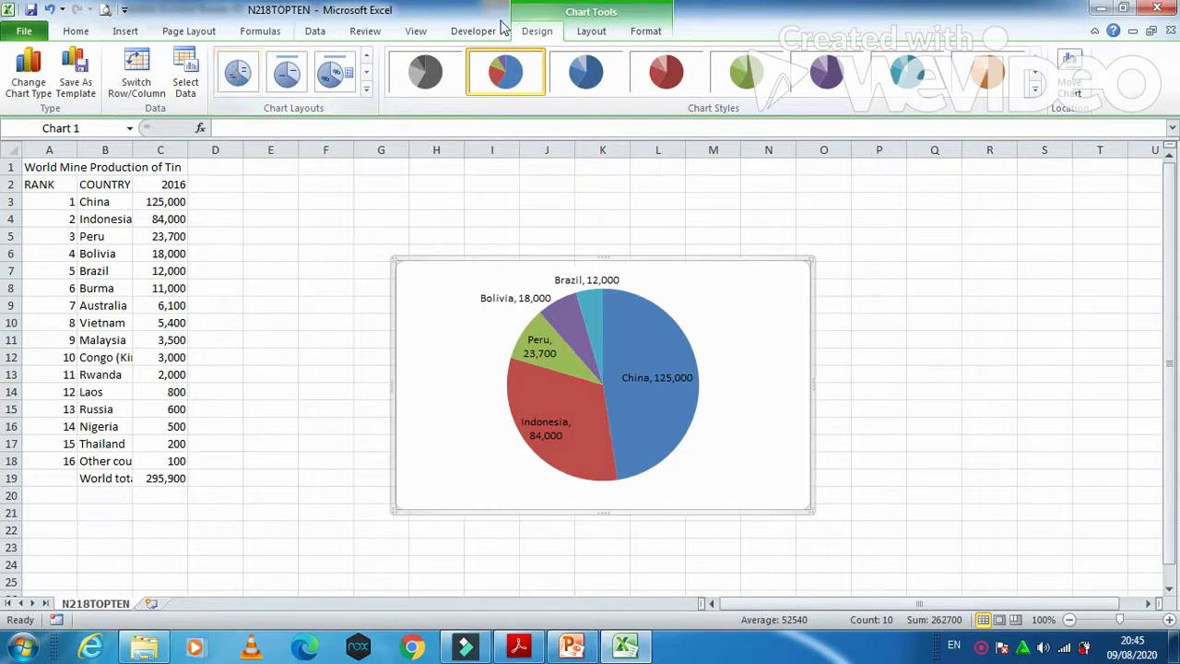
{"action": "left_click", "coordinate": [575, 32]}
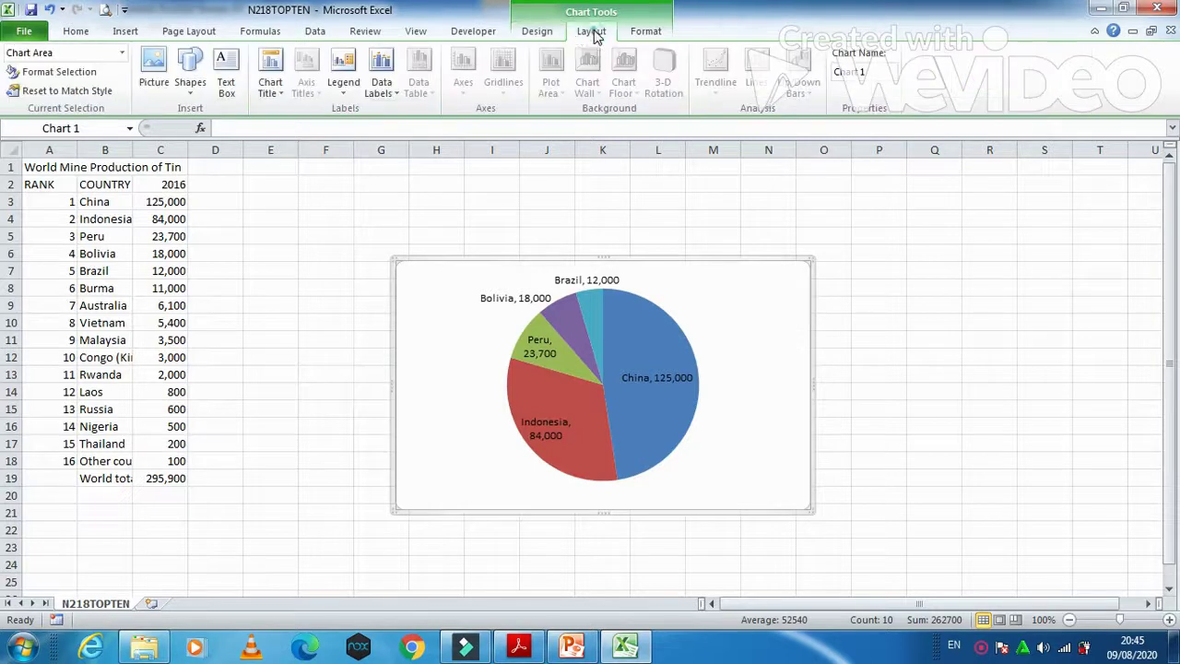
{"action": "left_click", "coordinate": [387, 92]}
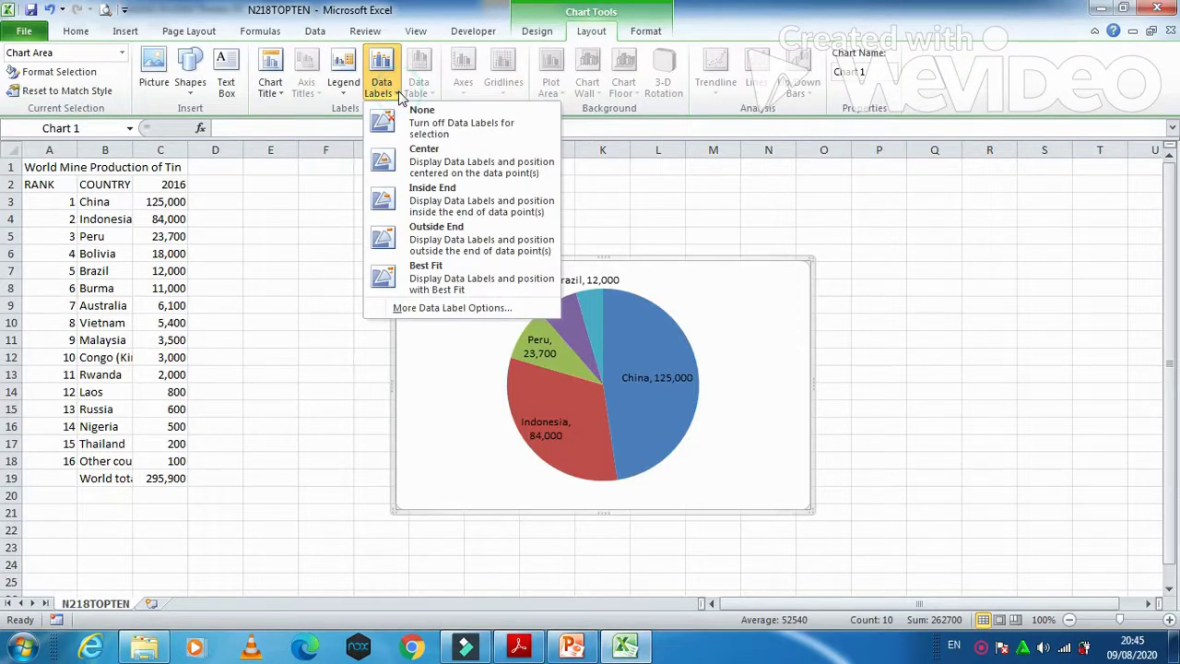
Step: Add a centered overlay chart title reading 'Top 5 Tin Mining Countries'
{"action": "left_click", "coordinate": [287, 98]}
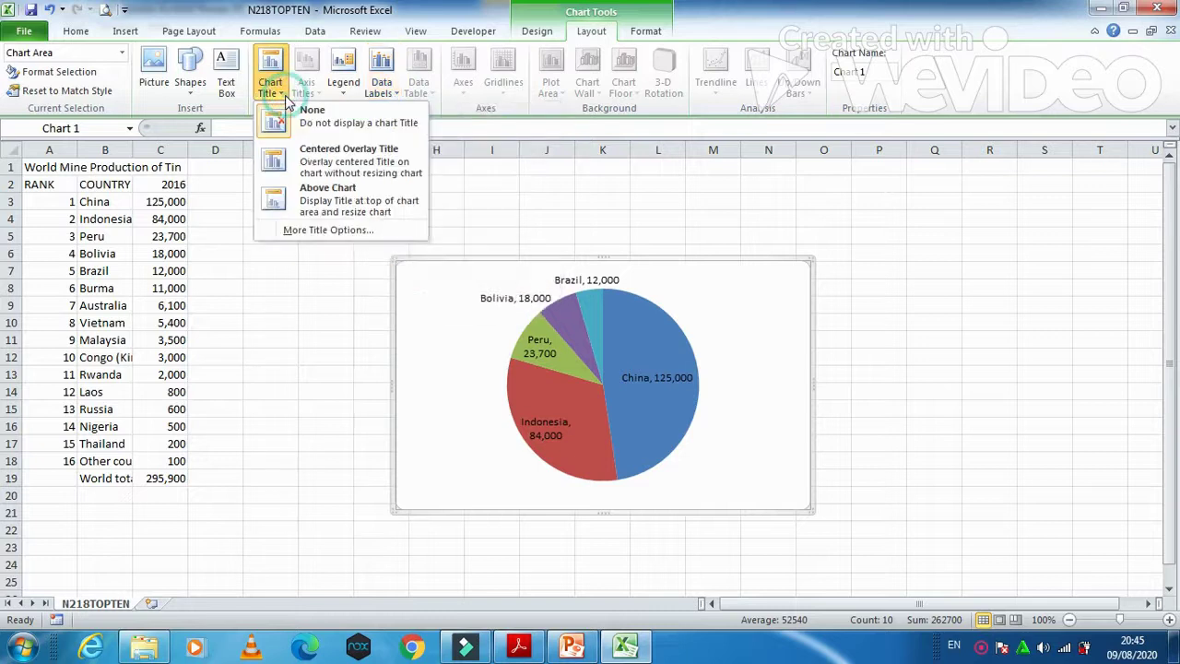
{"action": "left_click", "coordinate": [357, 162]}
{"action": "left_click", "coordinate": [721, 332]}
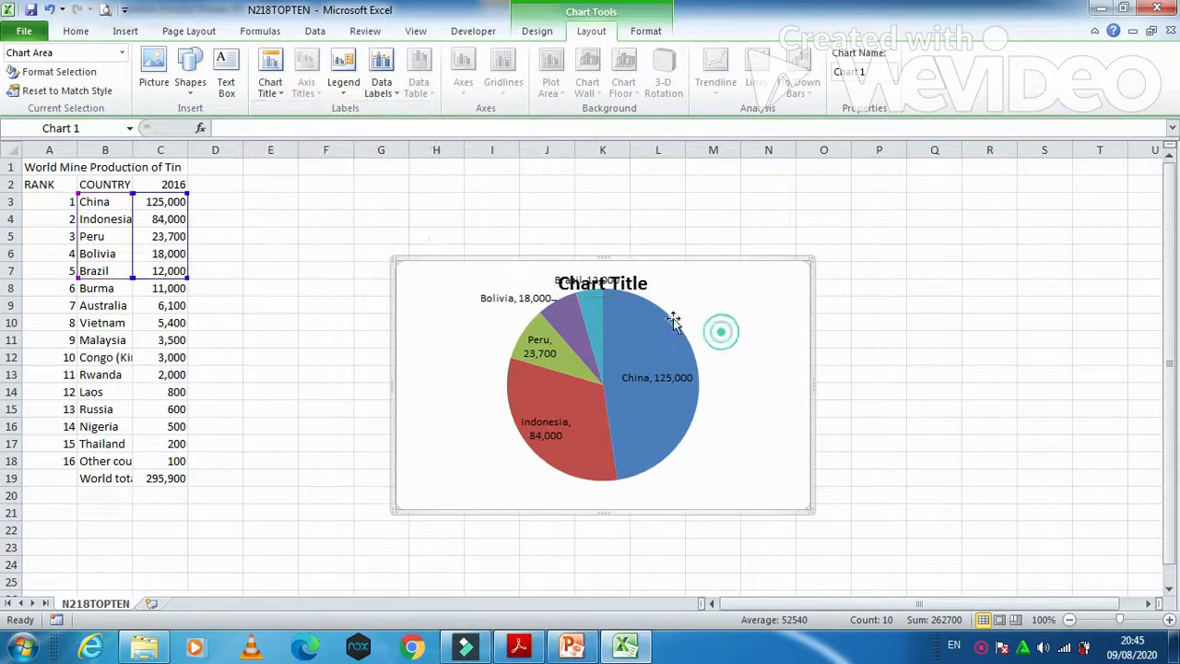
{"action": "left_click", "coordinate": [631, 287]}
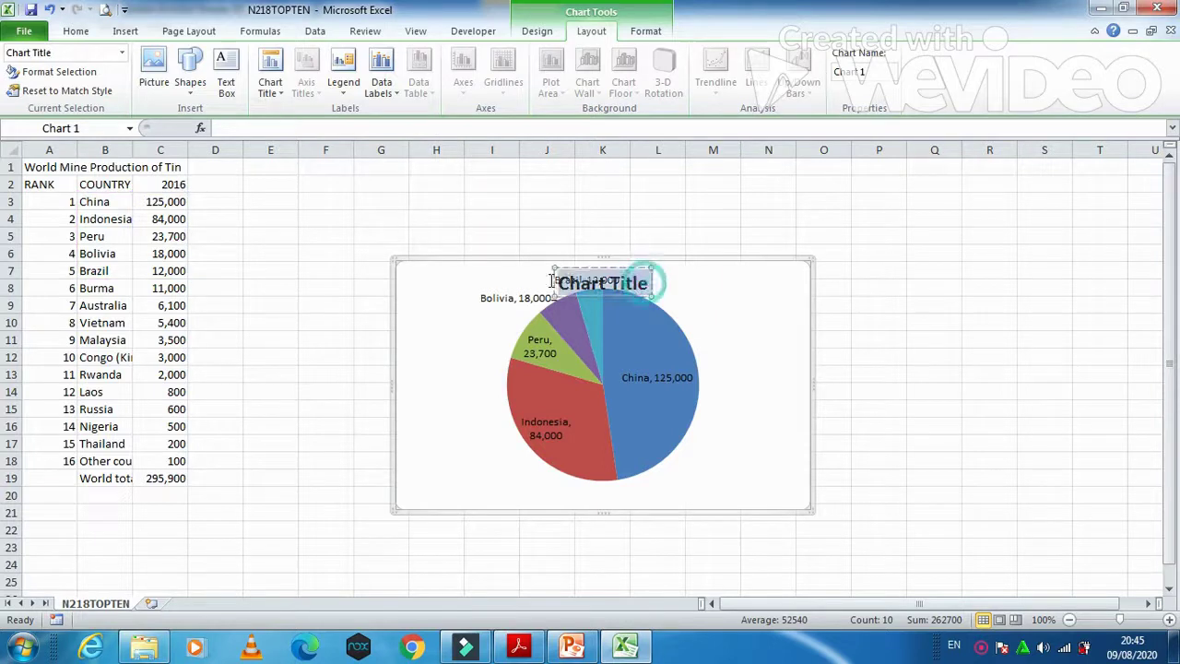
{"action": "type", "text": "Top 5 Tin Mining Countries"}
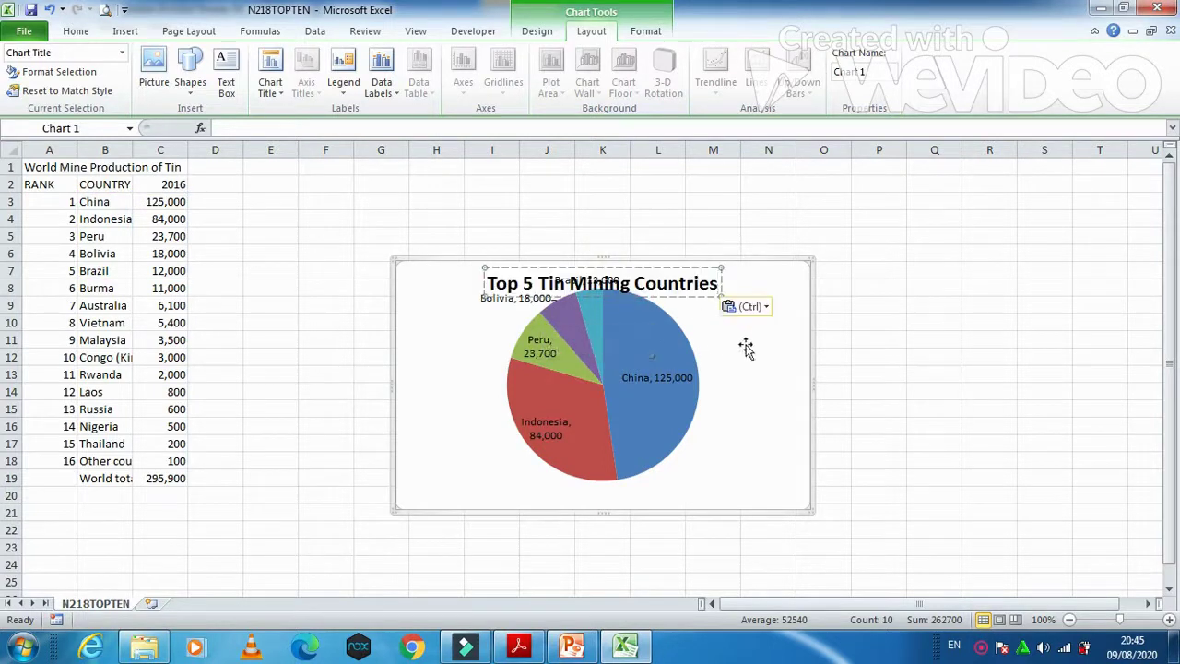
Step: Enlarge the chart toward the lower right, undoing an attempted height increase
{"action": "left_click", "coordinate": [748, 344]}
{"action": "left_click", "coordinate": [679, 358]}
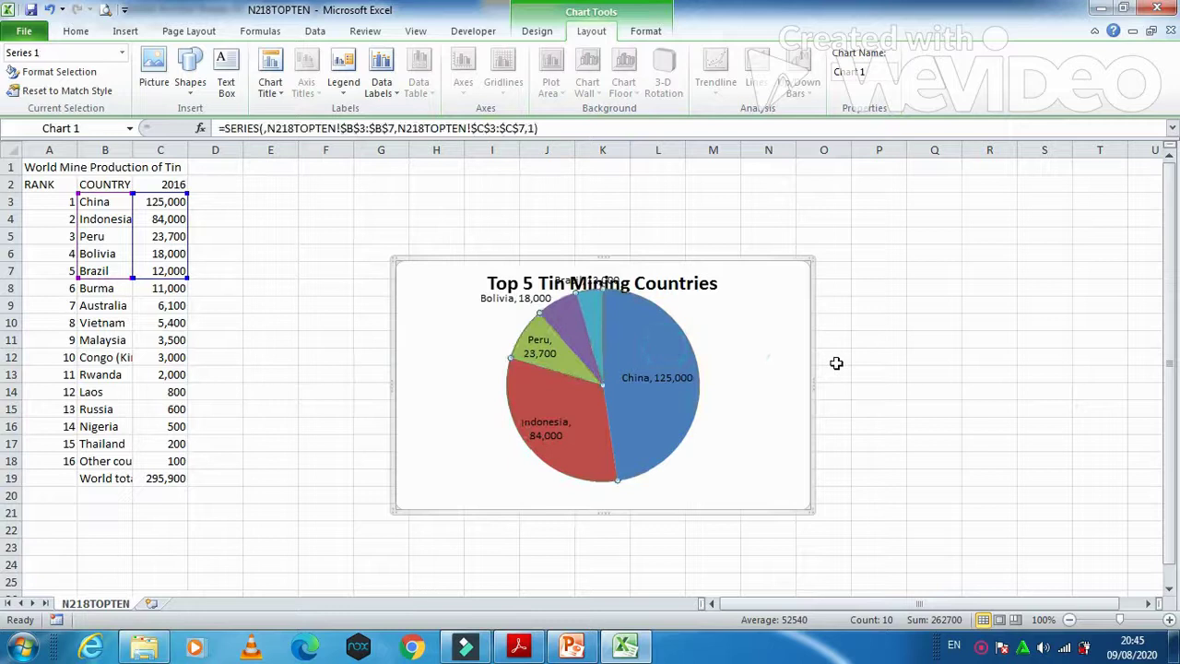
{"action": "key", "text": "Up"}
{"action": "key", "text": "Up"}
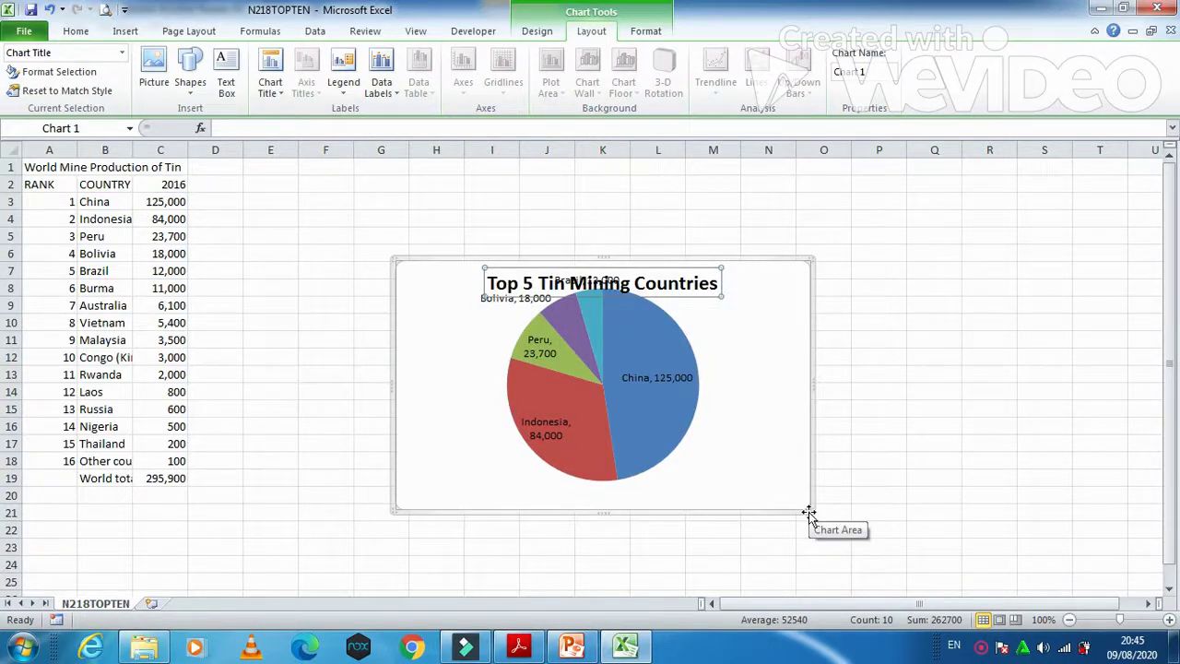
{"action": "left_click_drag", "start_coordinate": [808, 513], "coordinate": [828, 541]}
{"action": "left_click", "coordinate": [695, 374]}
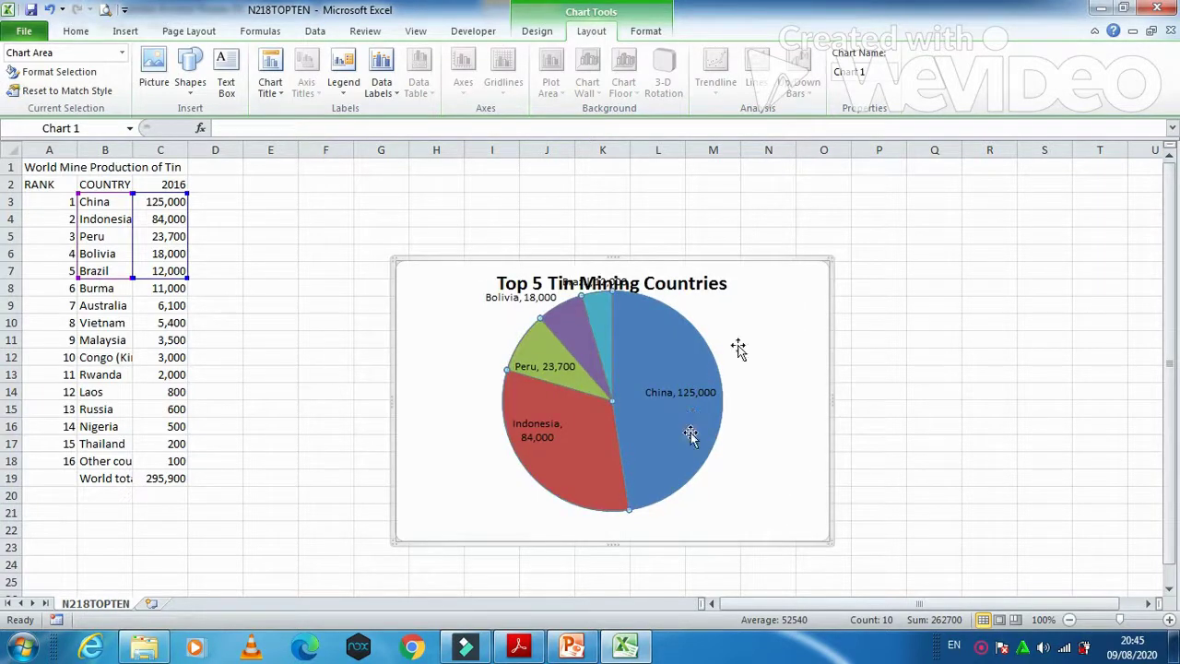
{"action": "left_click", "coordinate": [689, 267]}
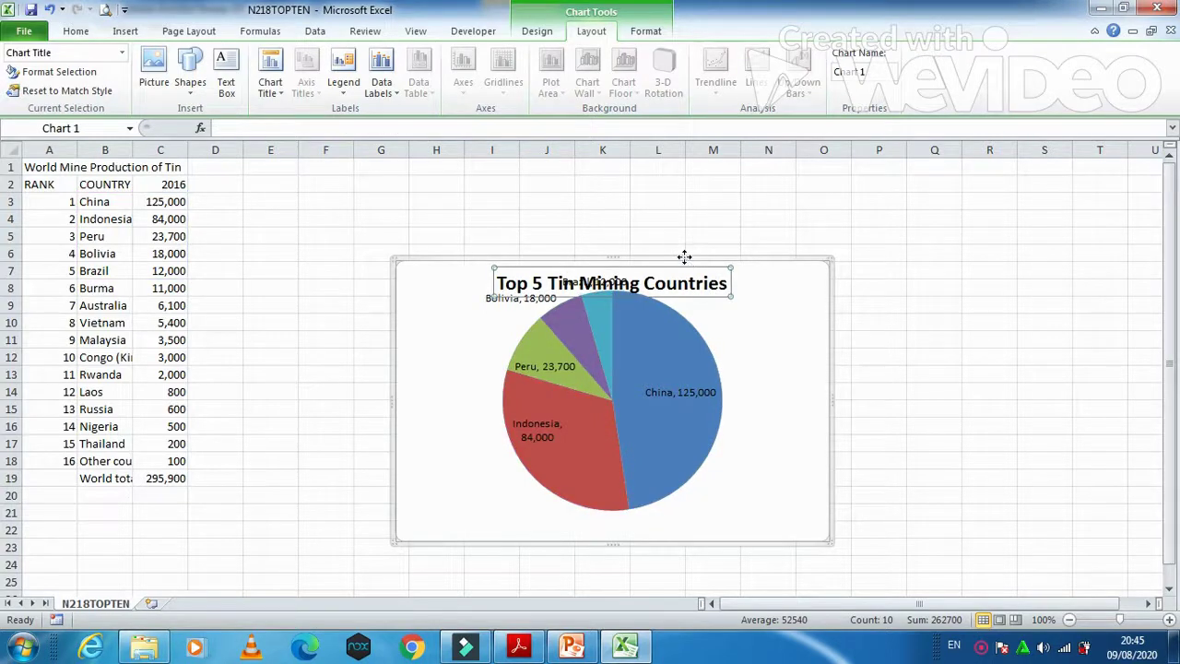
{"action": "left_click", "coordinate": [674, 259]}
{"action": "left_click_drag", "start_coordinate": [612, 258], "coordinate": [611, 218]}
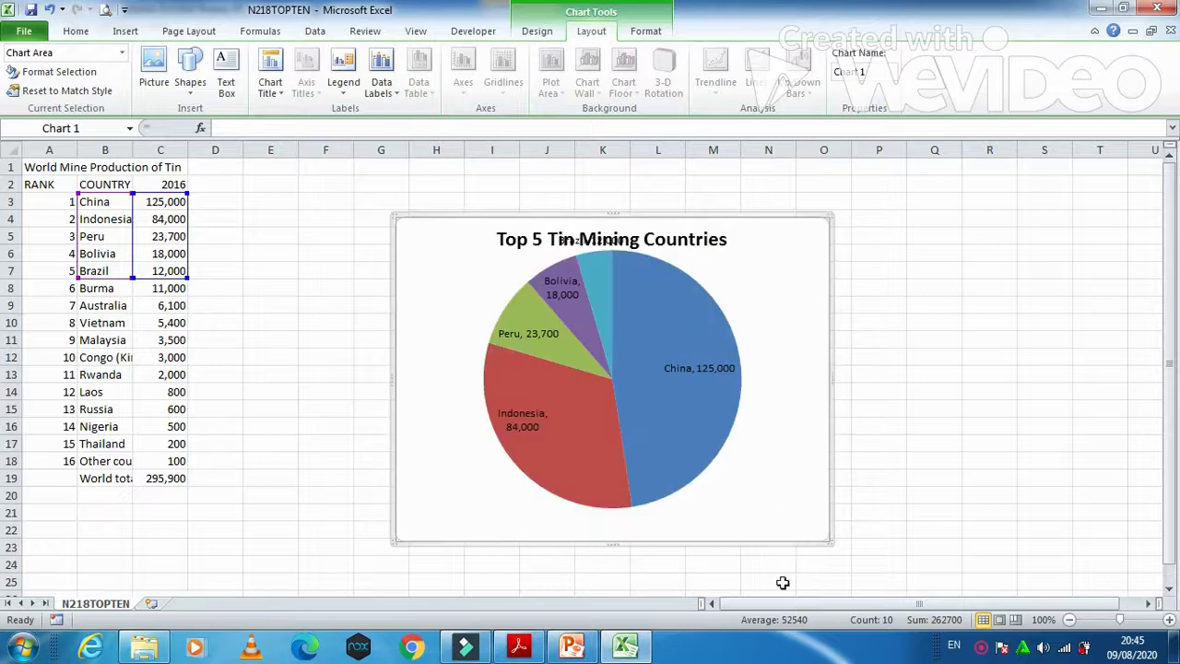
{"action": "key", "text": "ctrl+z"}
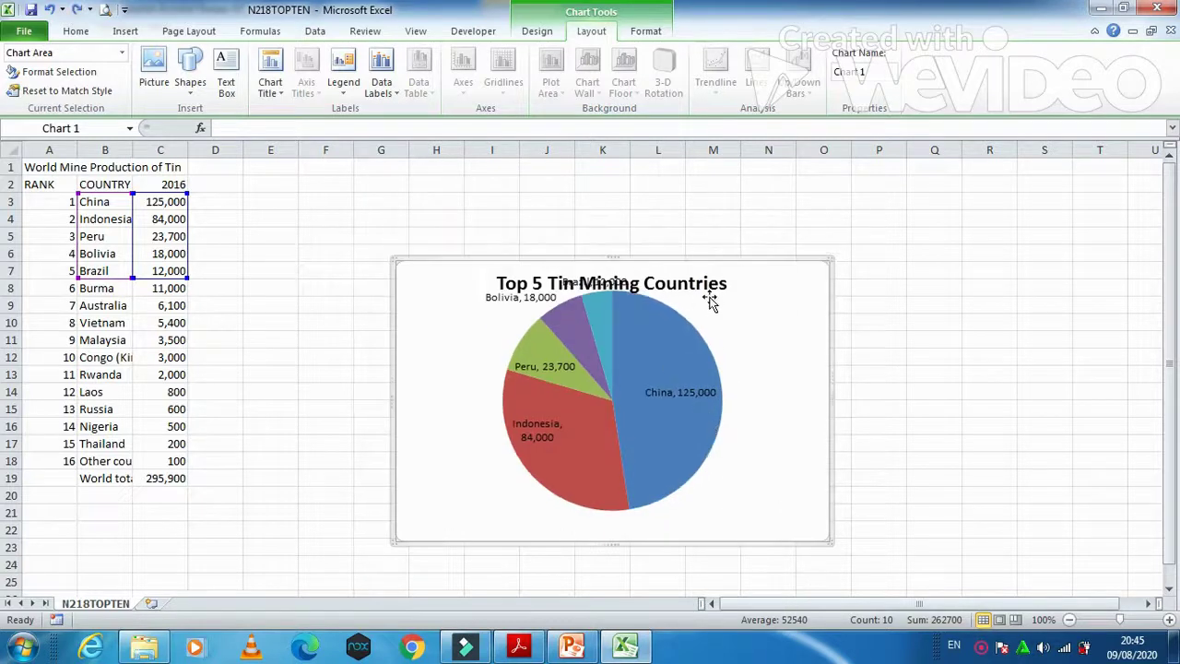
{"action": "left_click", "coordinate": [712, 287]}
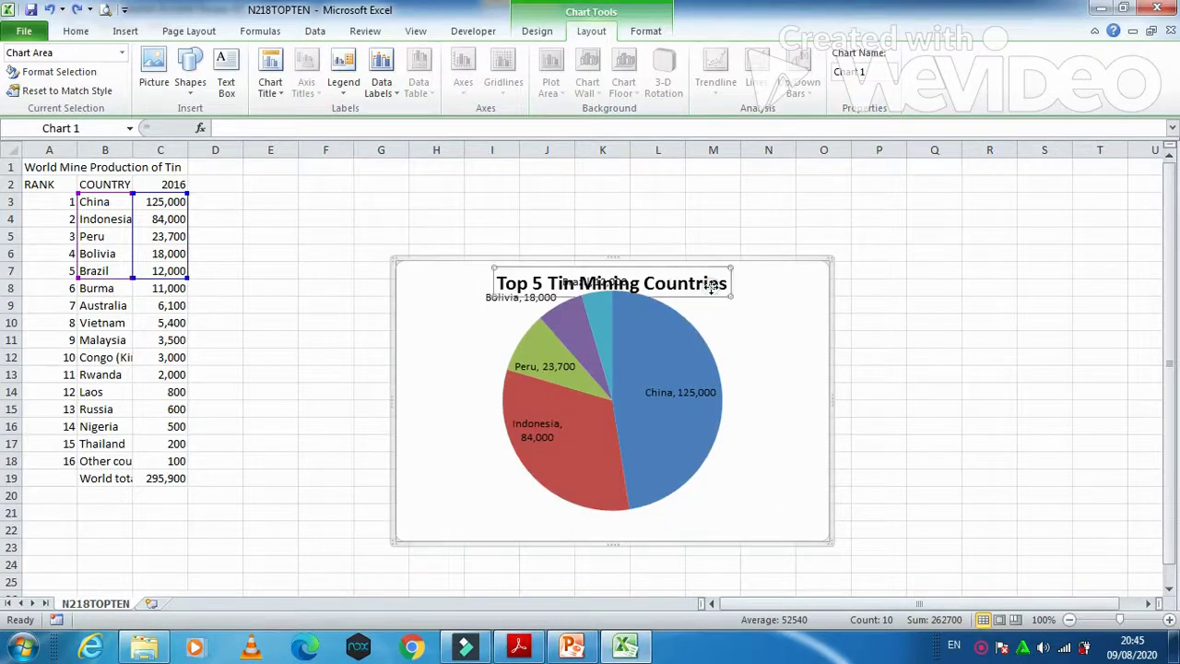
{"action": "left_click", "coordinate": [526, 649]}
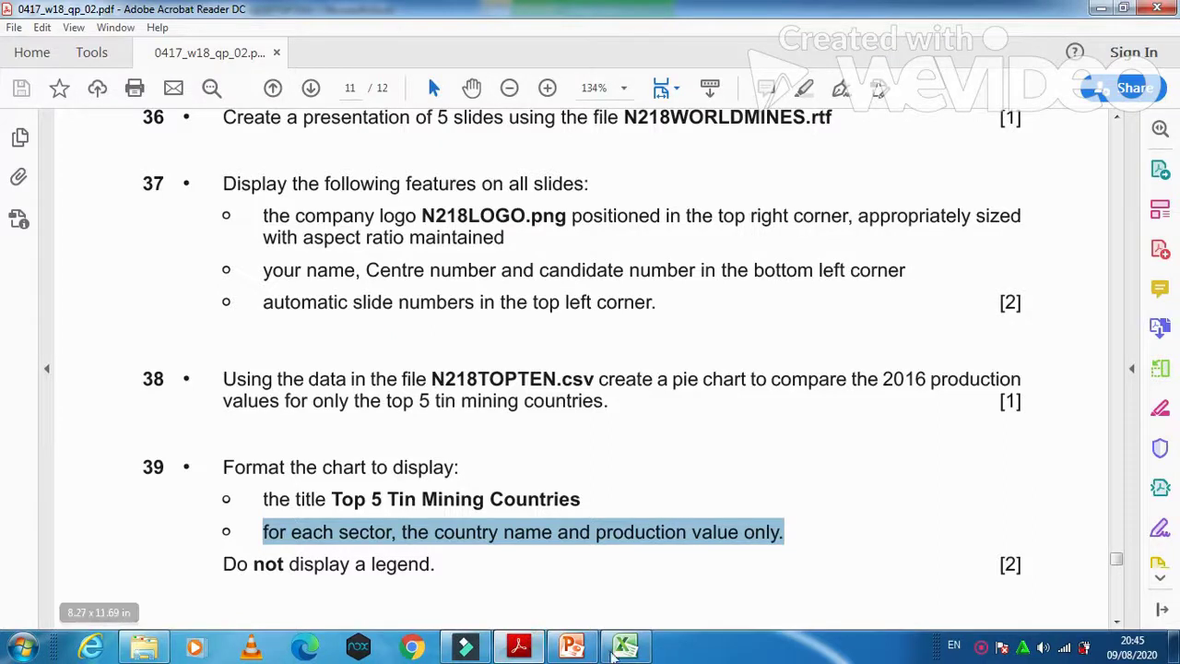
Step: Scroll the question paper to question 40, then return to the titled Excel pie chart
{"action": "scroll", "coordinate": [706, 504], "scroll_direction": "down", "scroll_amount": 2}
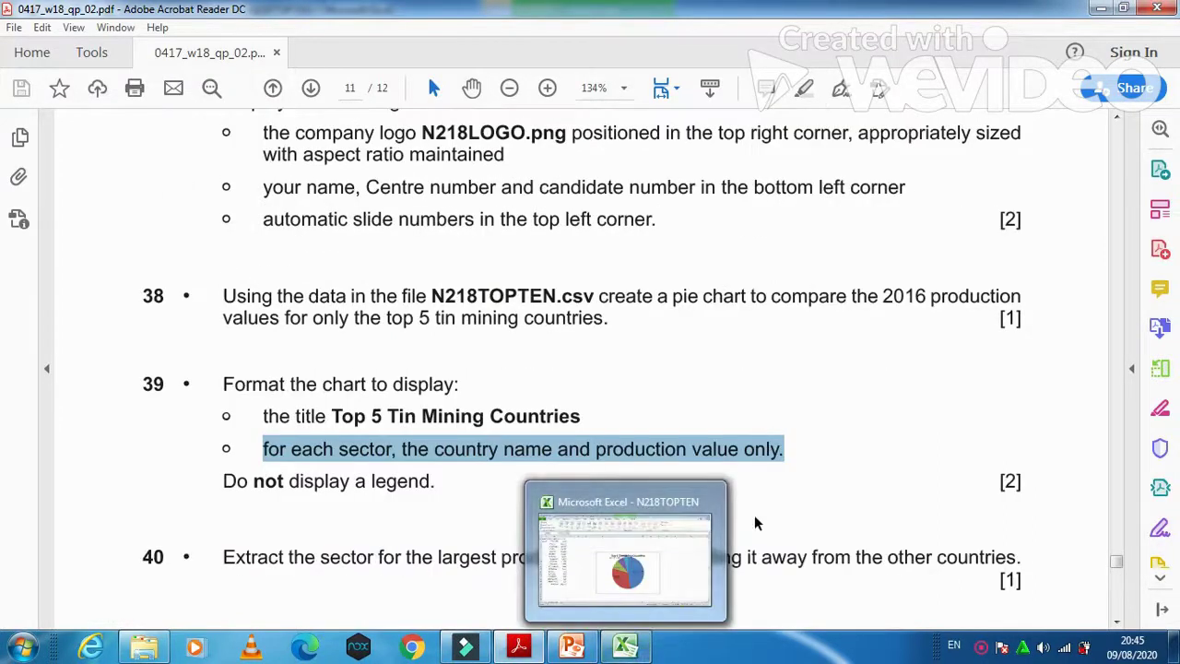
{"action": "left_click", "coordinate": [627, 636]}
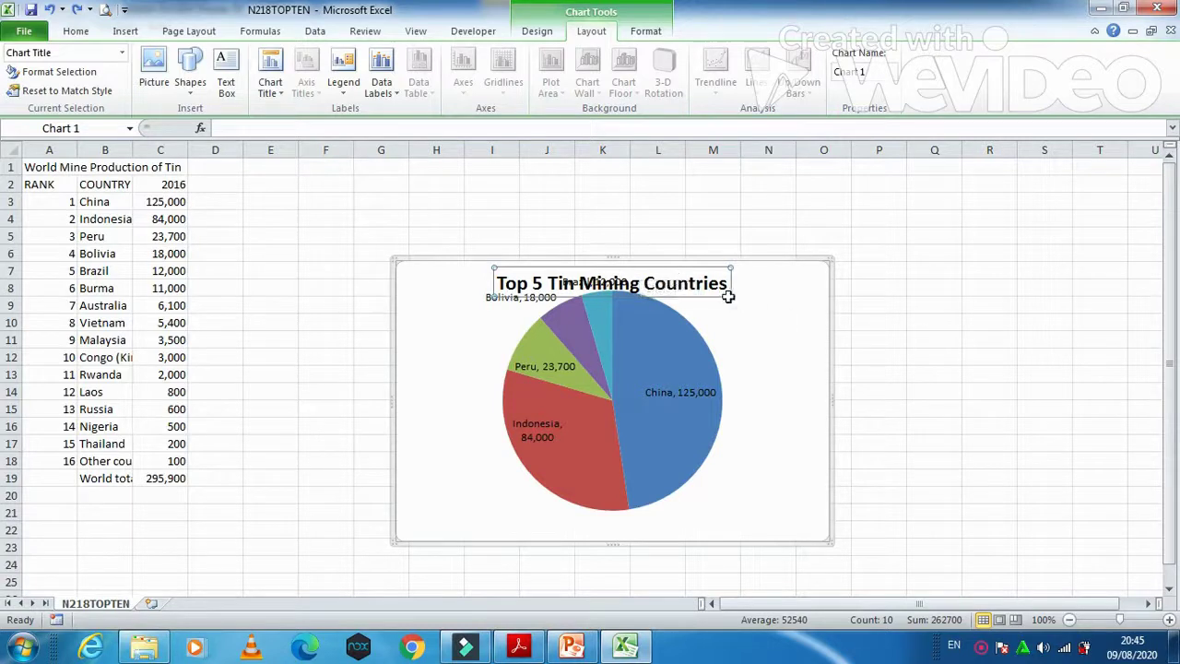
{"action": "left_click", "coordinate": [522, 645]}
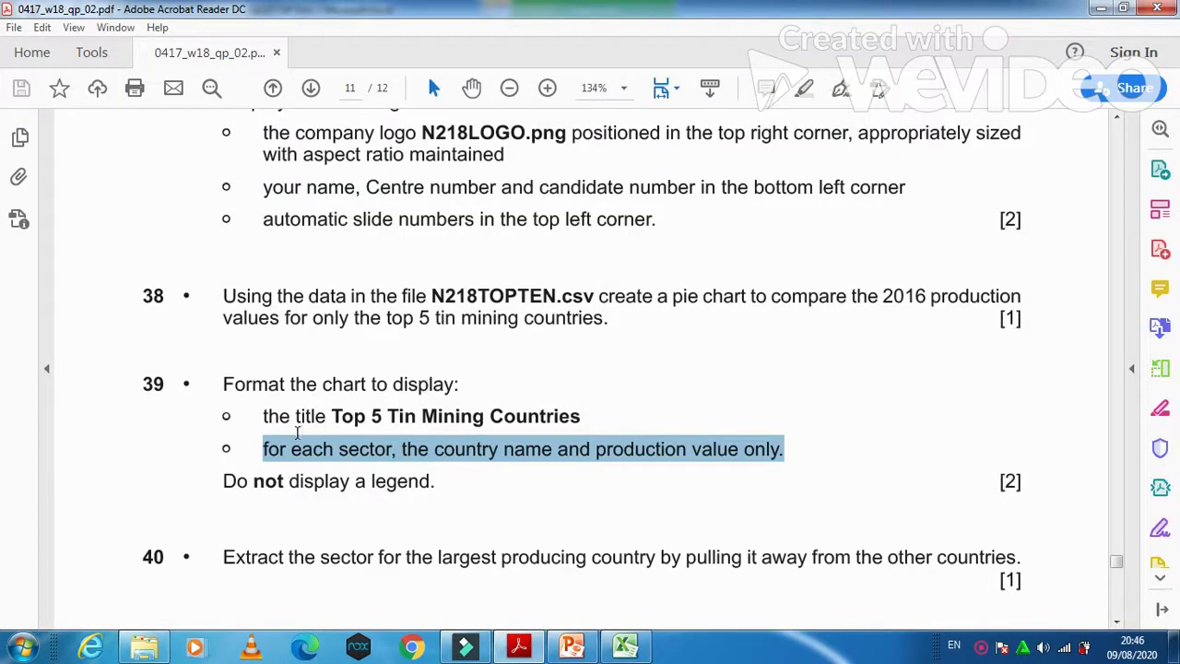
{"action": "key", "text": "alt+Tab"}
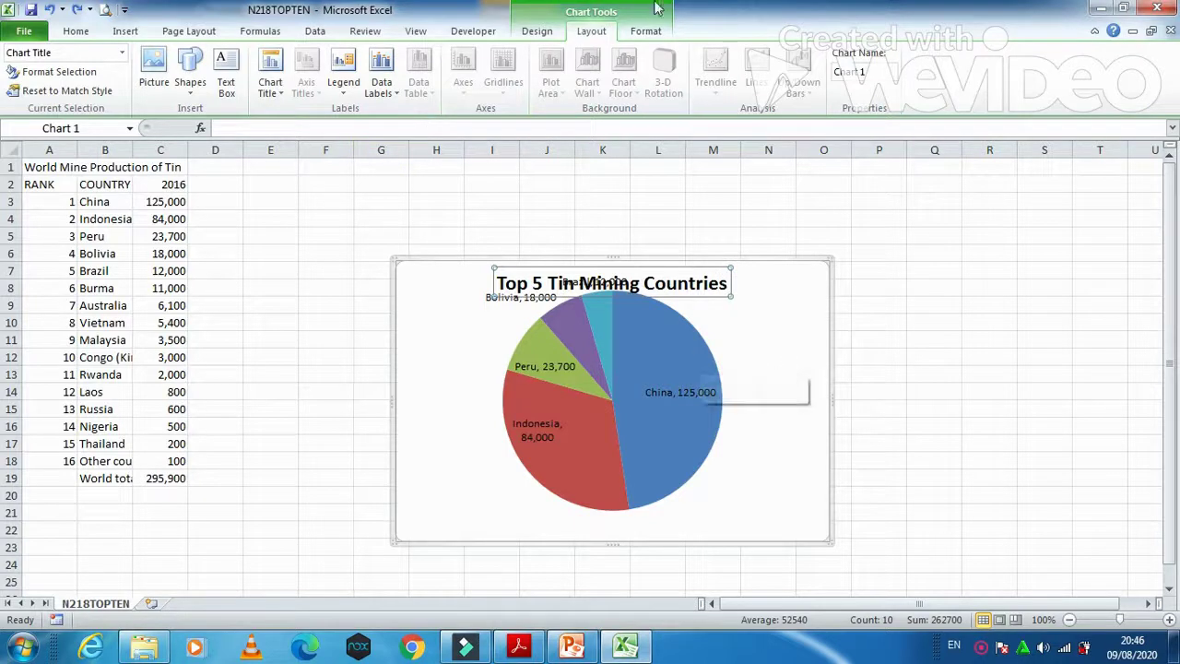
Step: Apply the first pie layout for country-name and percentage labels, then scroll the question paper down
{"action": "left_click", "coordinate": [548, 37]}
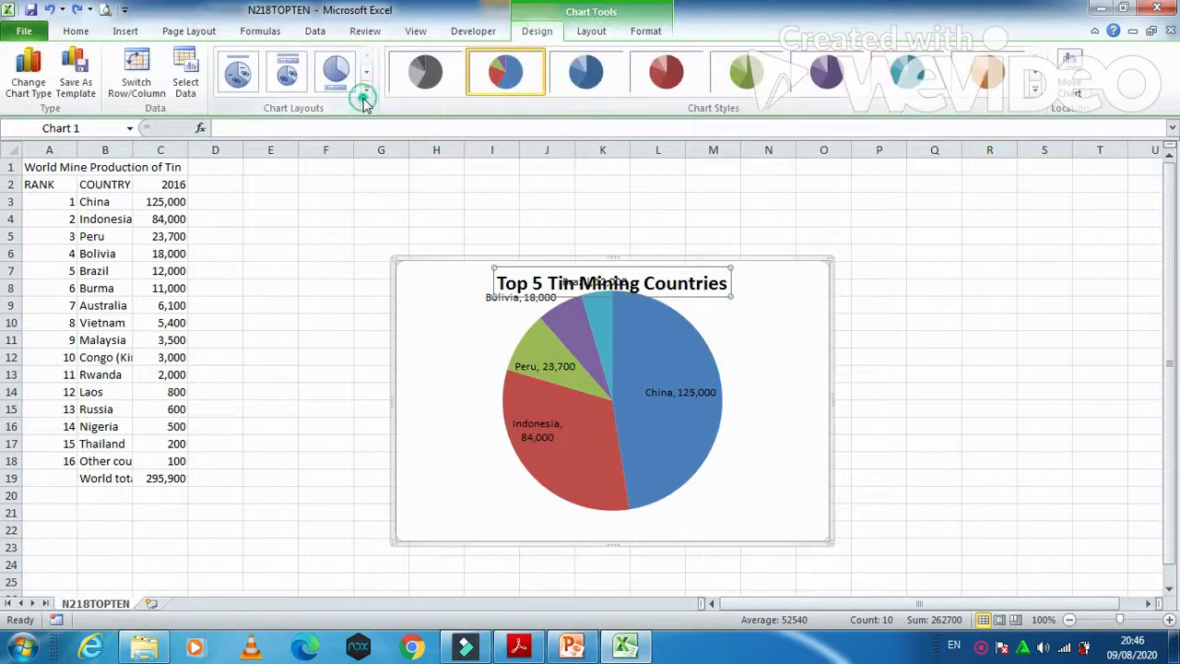
{"action": "left_click", "coordinate": [366, 95]}
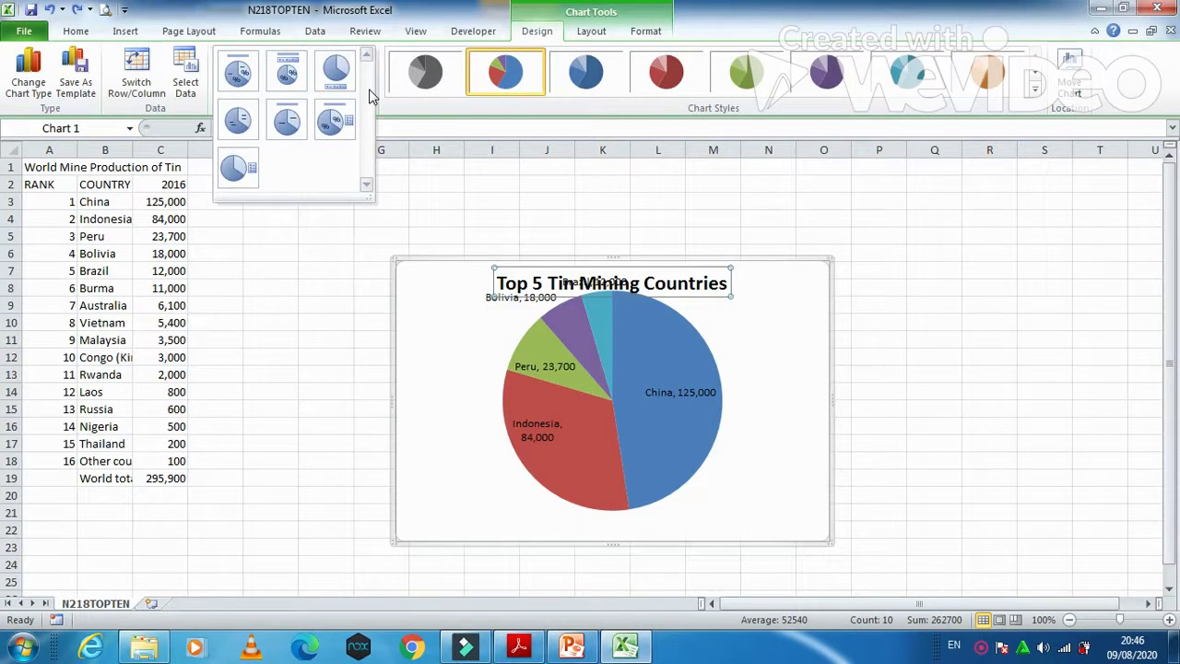
{"action": "left_click", "coordinate": [239, 79]}
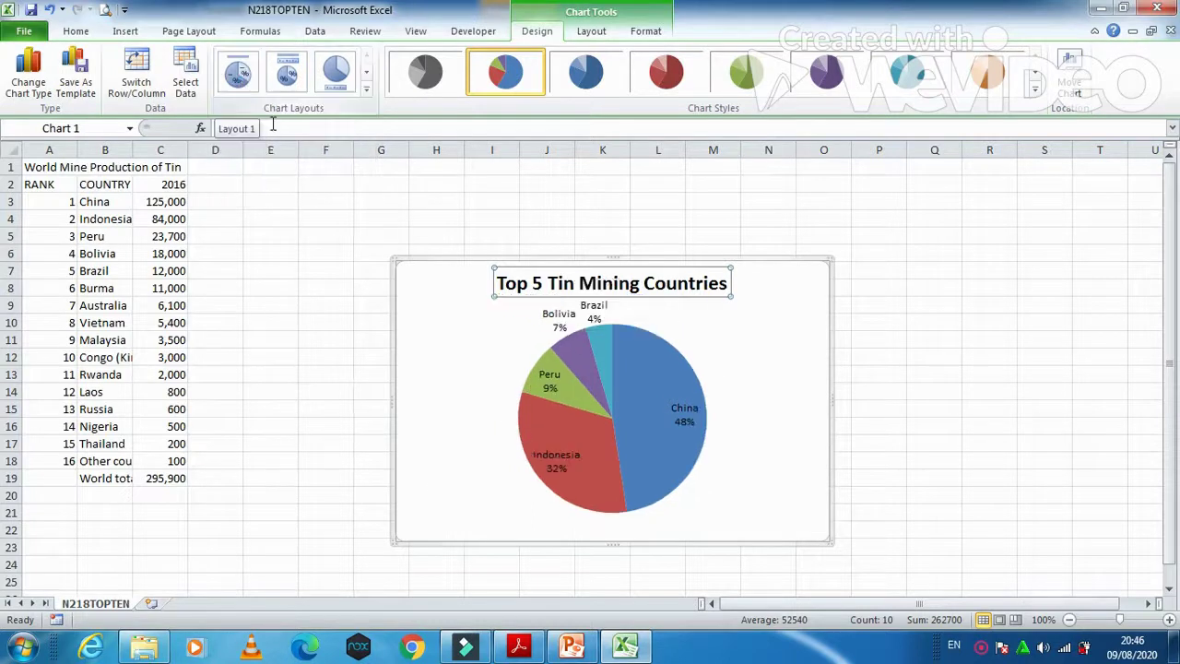
{"action": "left_click", "coordinate": [519, 645]}
{"action": "scroll", "coordinate": [569, 507], "scroll_direction": "down", "scroll_amount": 2}
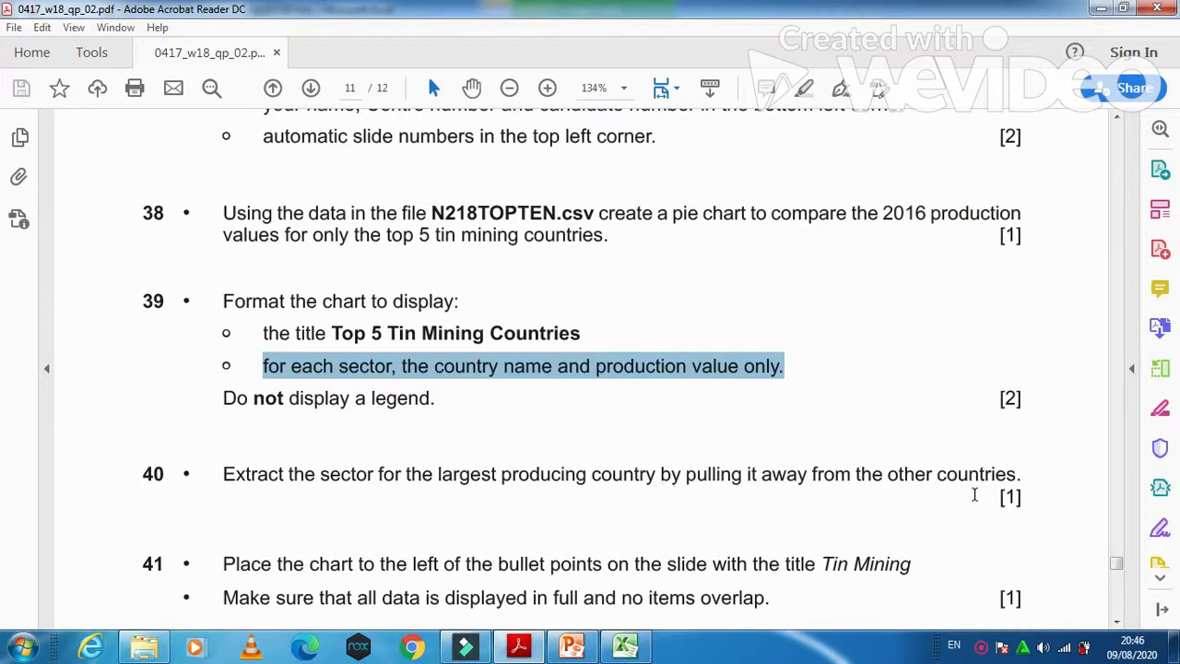
Step: Pull China's 48% slice out of the pie, then mark question 41's first line
{"action": "left_click", "coordinate": [625, 645]}
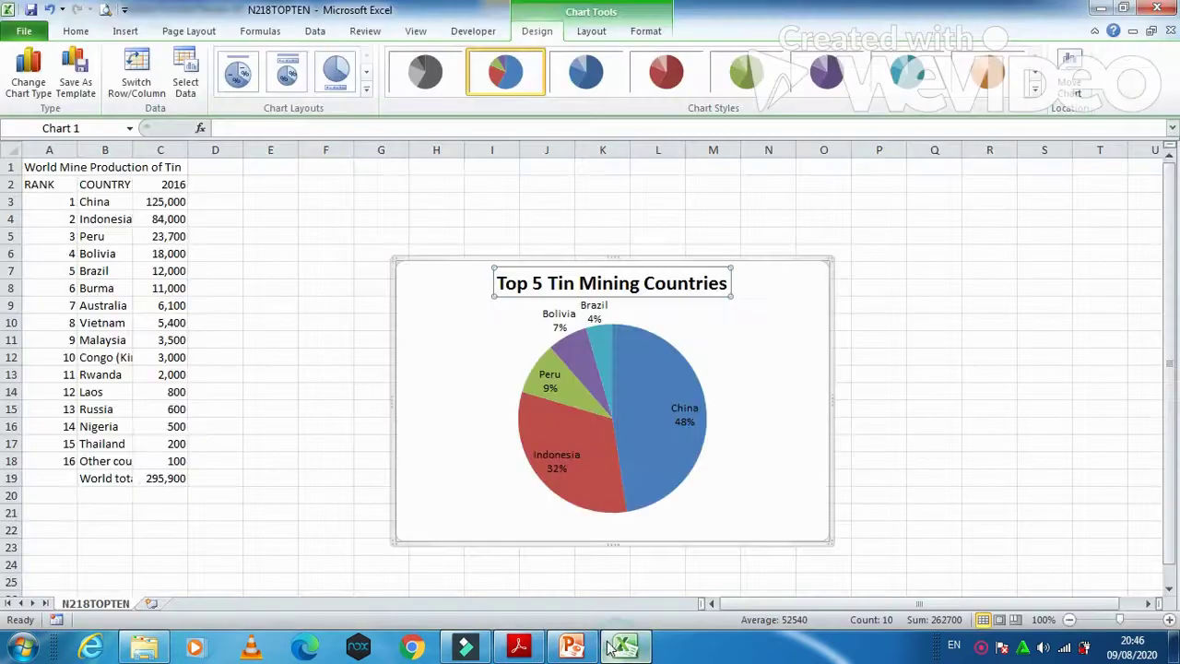
{"action": "left_click", "coordinate": [633, 475]}
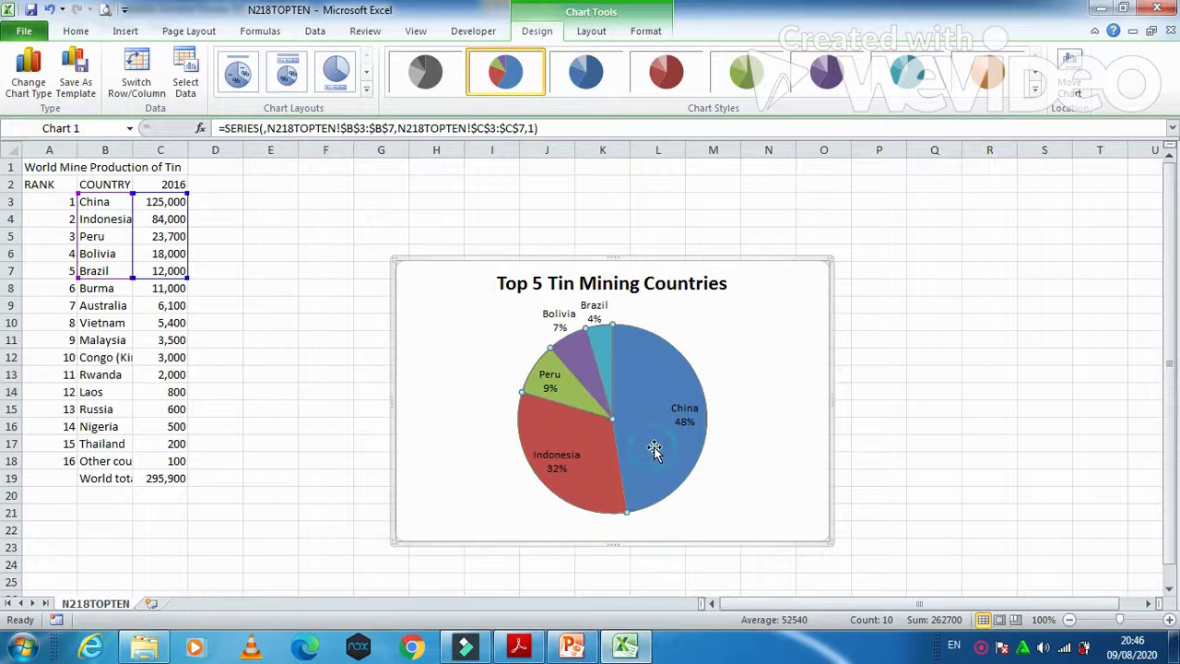
{"action": "left_click", "coordinate": [654, 449]}
{"action": "left_click_drag", "start_coordinate": [655, 449], "coordinate": [703, 396]}
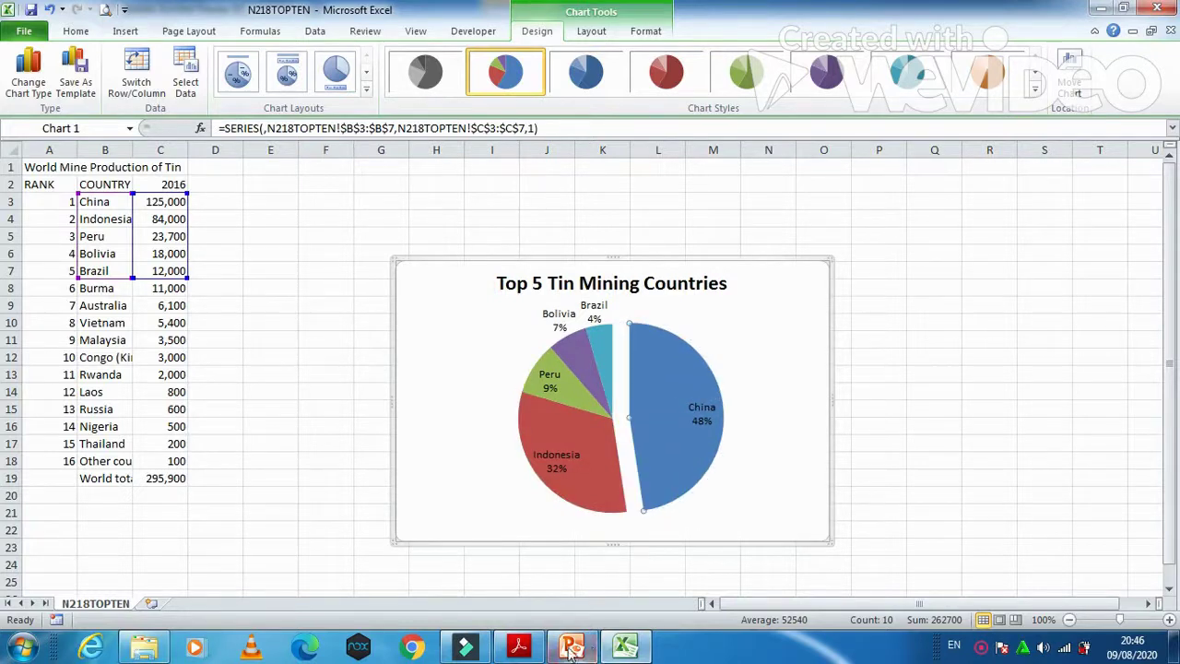
{"action": "left_click", "coordinate": [518, 650]}
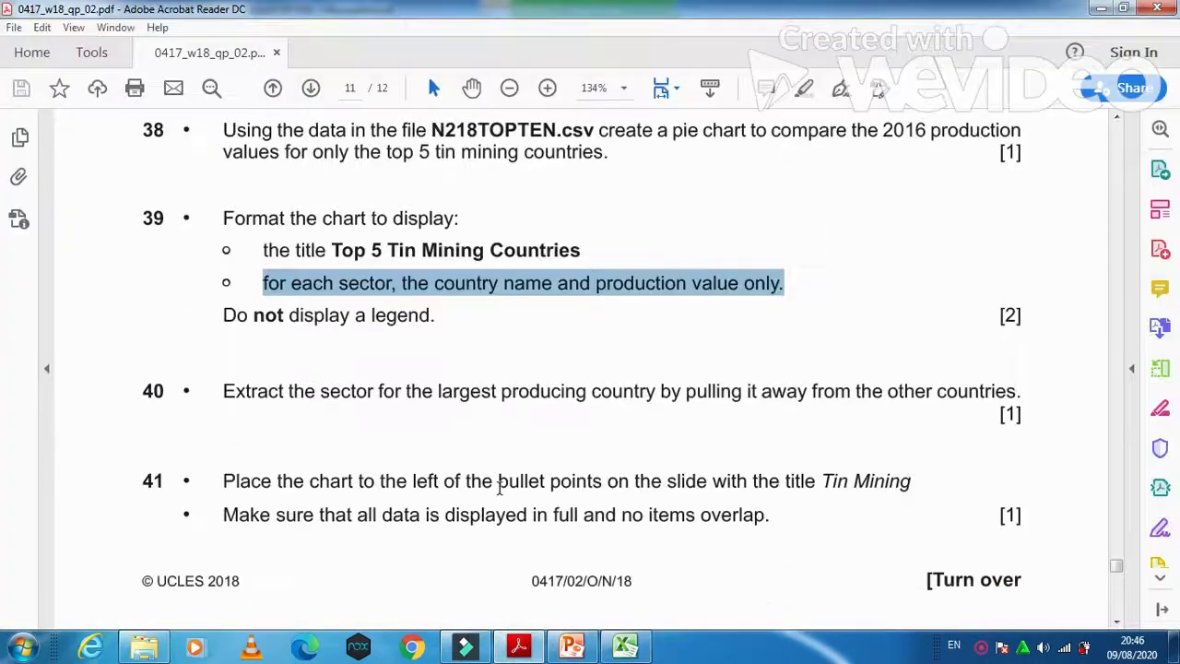
{"action": "left_click_drag", "start_coordinate": [213, 496], "coordinate": [915, 482]}
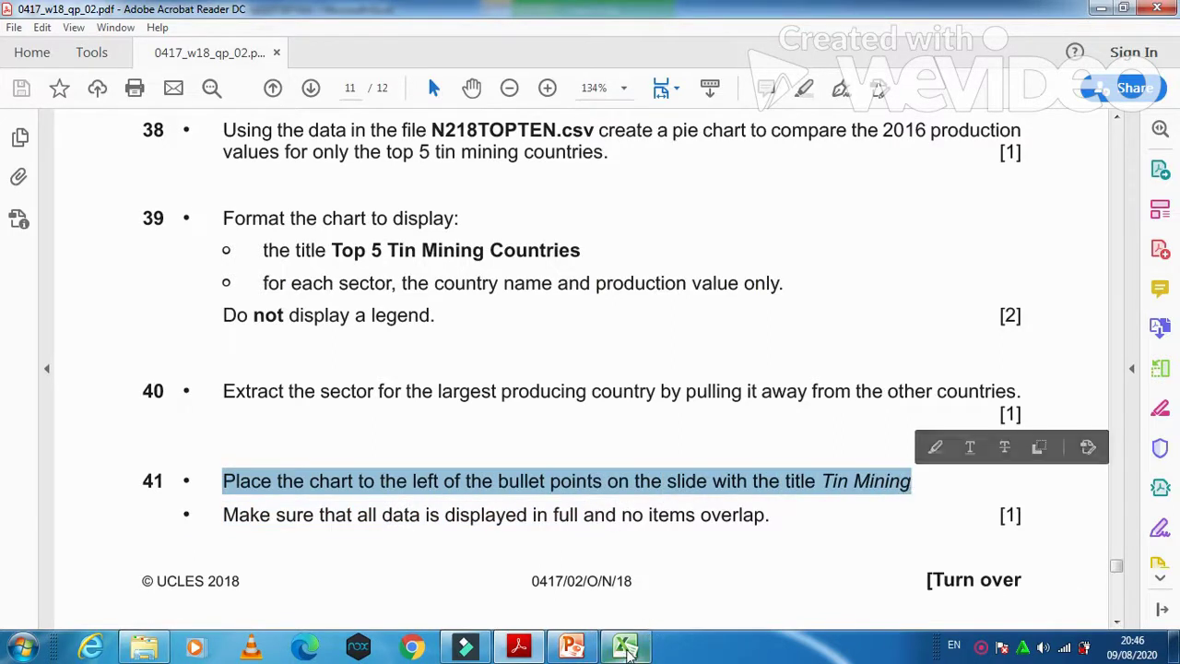
Step: Select the whole pie chart, then narrow the Tin Mining slide's bullet box to the right half
{"action": "left_click", "coordinate": [625, 645]}
{"action": "left_click", "coordinate": [747, 461]}
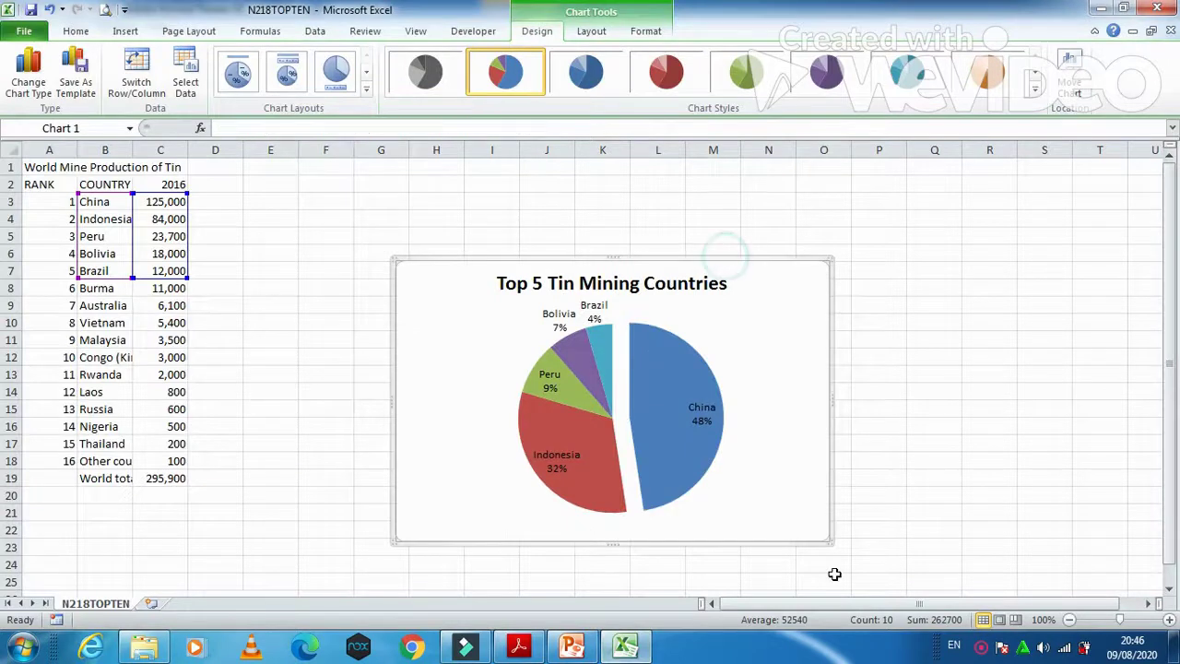
{"action": "left_click", "coordinate": [572, 646]}
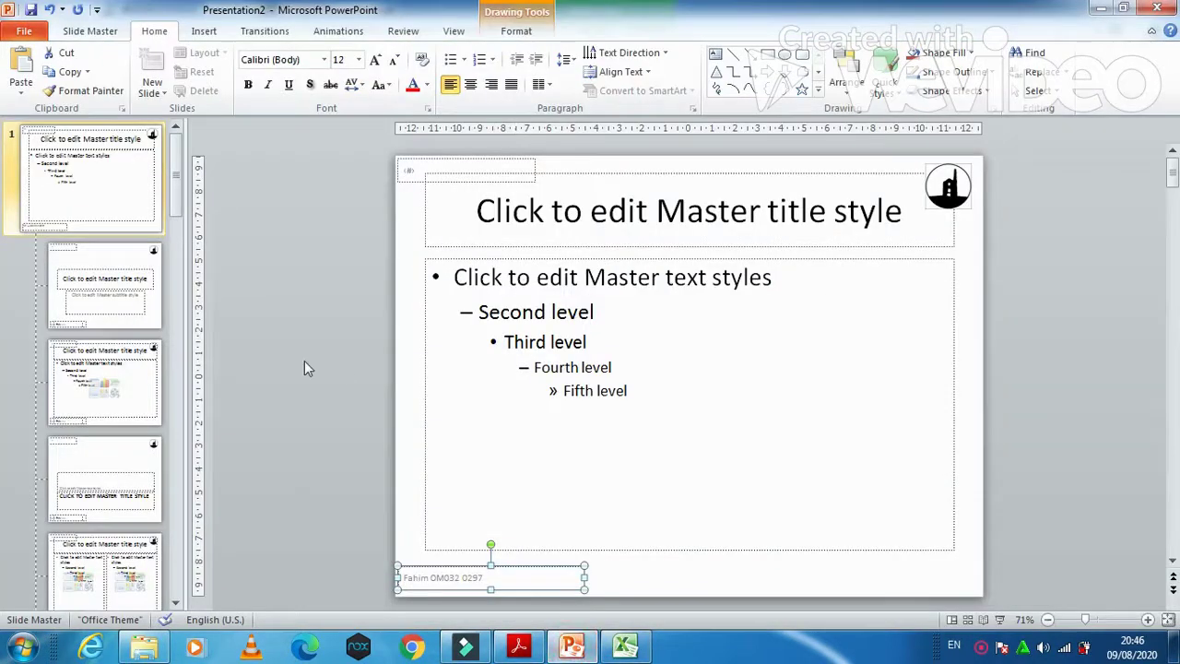
{"action": "left_click", "coordinate": [452, 31]}
{"action": "left_click", "coordinate": [20, 72]}
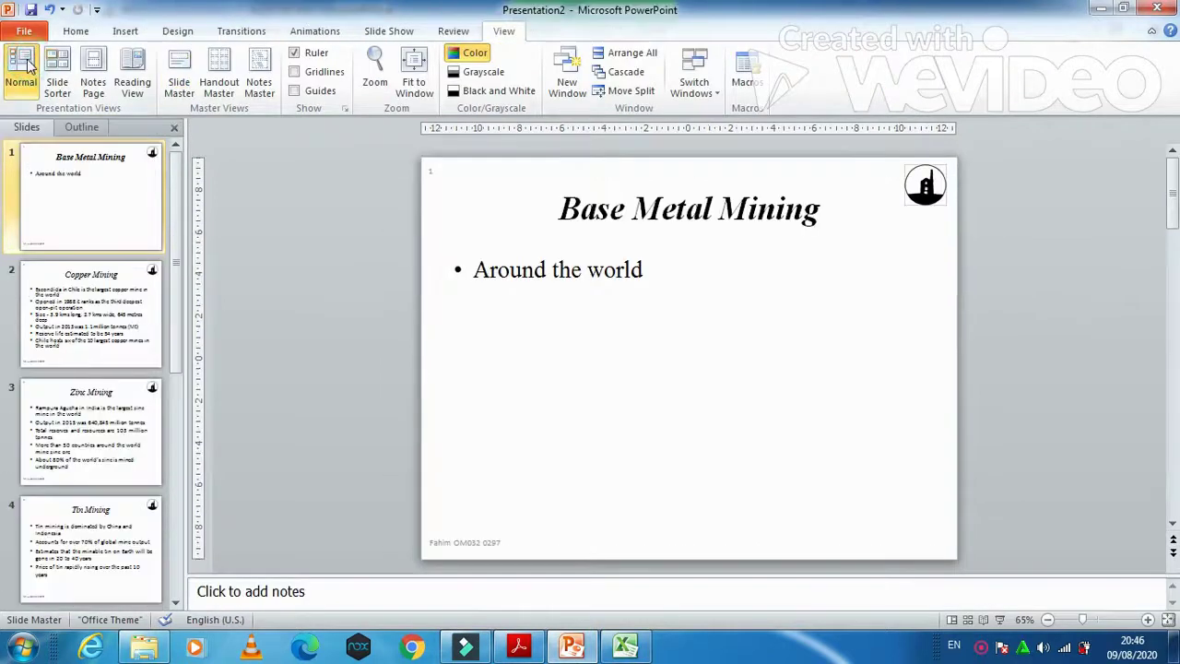
{"action": "left_click", "coordinate": [105, 540]}
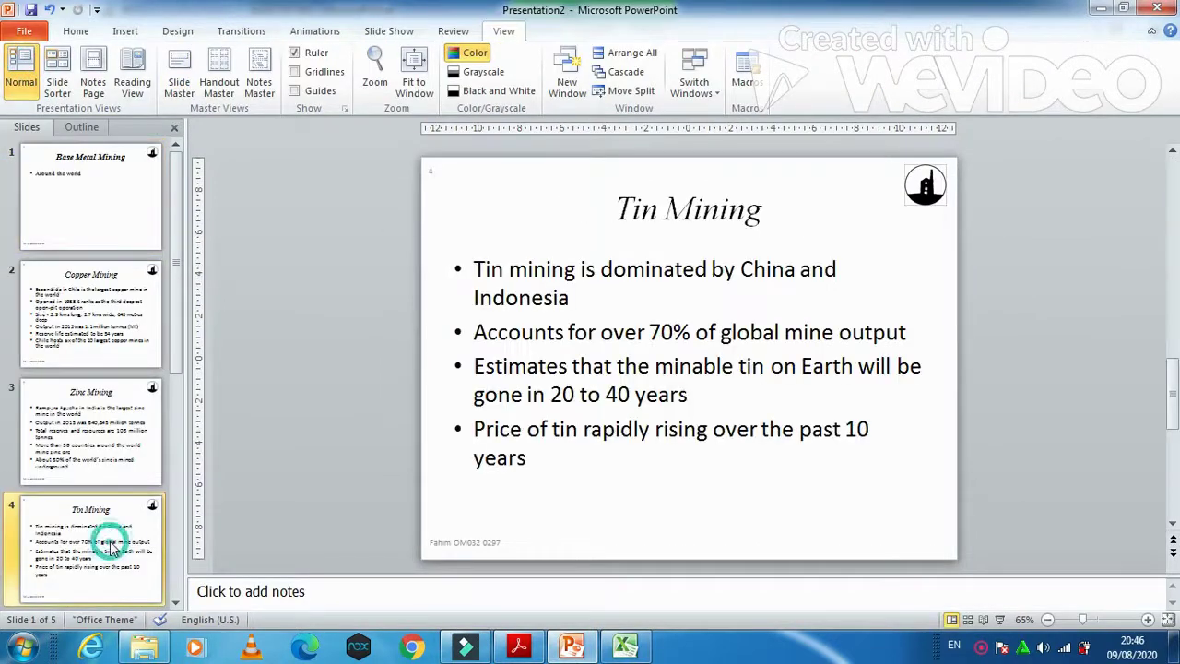
{"action": "left_click", "coordinate": [444, 382]}
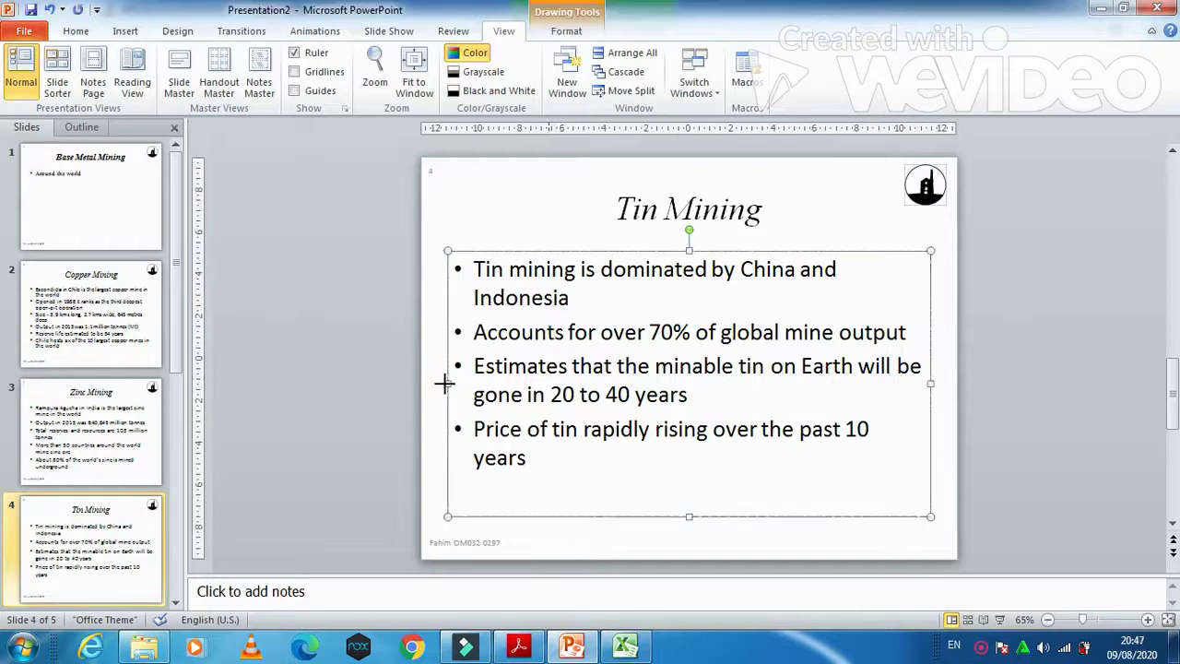
{"action": "mouse_move", "coordinate": [448, 382]}
{"action": "left_mouse_down"}
{"action": "mouse_move", "coordinate": [711, 377]}
{"action": "mouse_move", "coordinate": [691, 378]}
{"action": "left_mouse_up"}
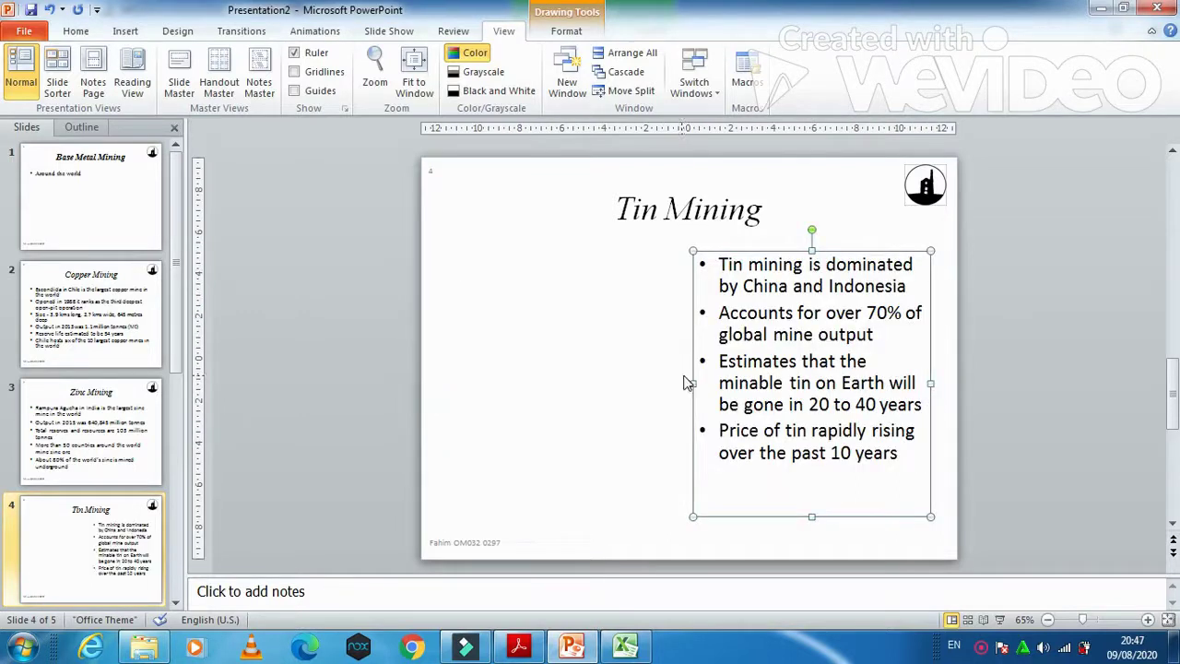
{"action": "left_click", "coordinate": [564, 330]}
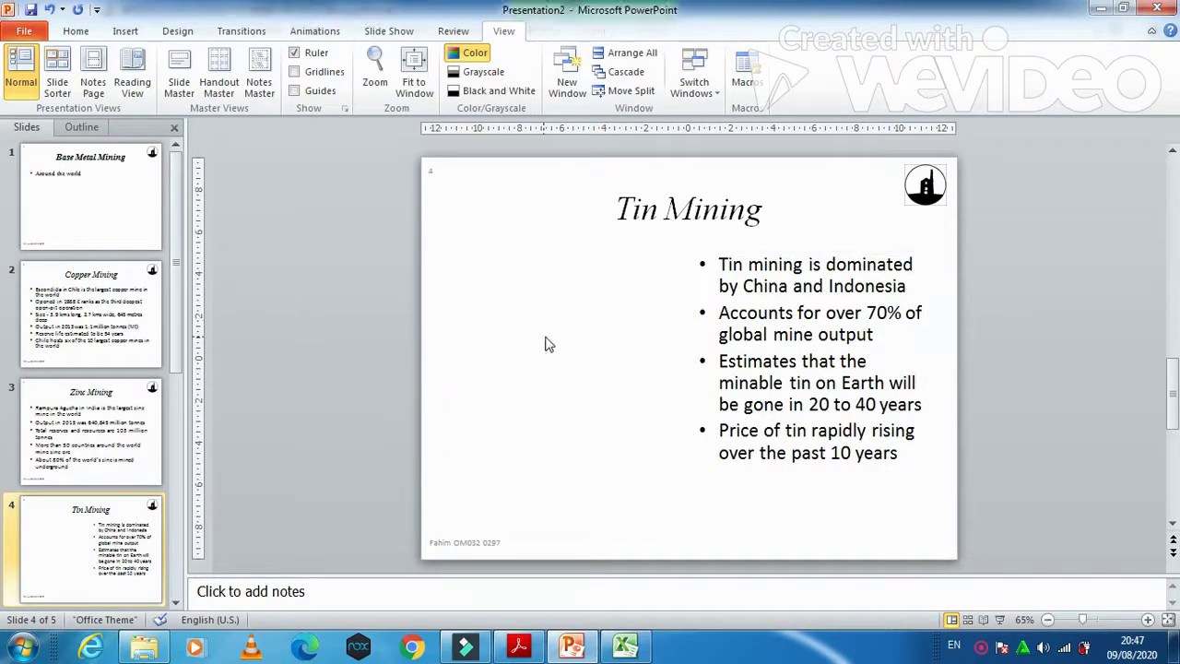
Step: Paste the pie chart and size it to sit left of the bullets without overlap
{"action": "key", "text": "ctrl+v"}
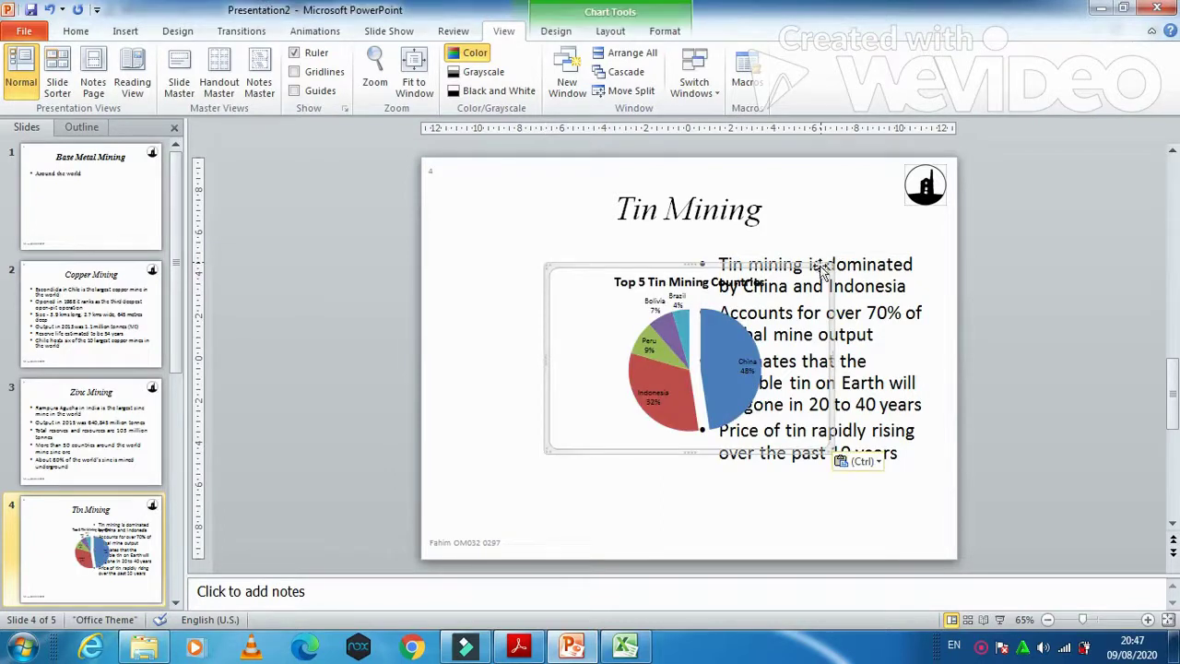
{"action": "left_click_drag", "start_coordinate": [819, 267], "coordinate": [692, 276]}
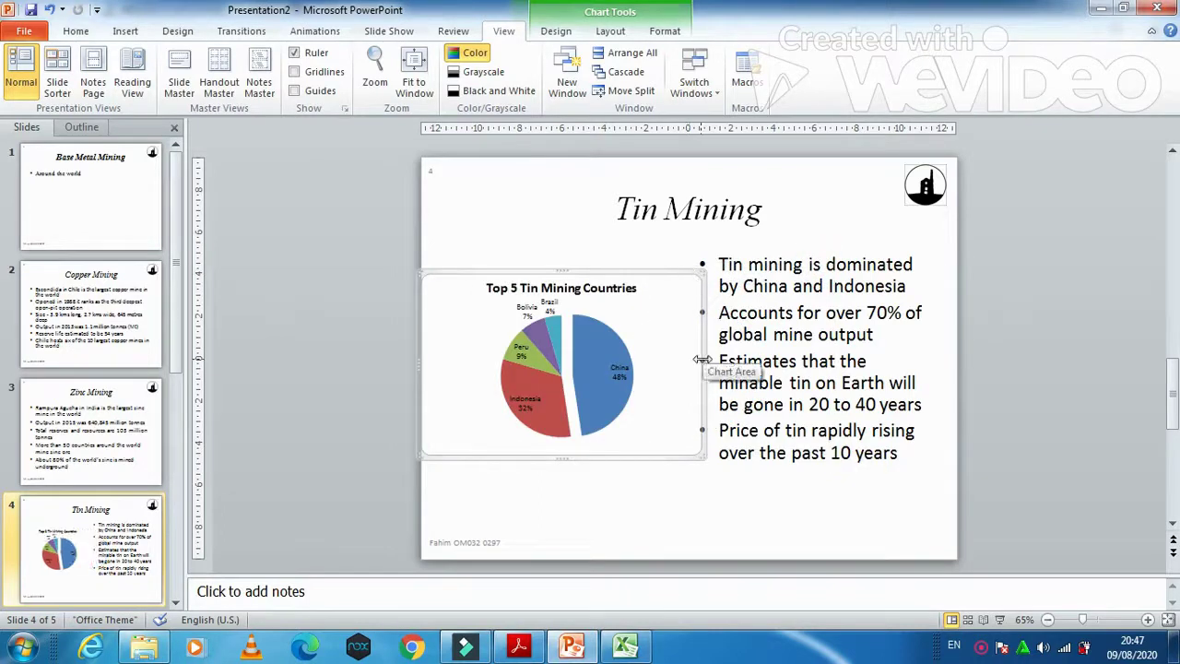
{"action": "left_click_drag", "start_coordinate": [701, 361], "coordinate": [667, 356]}
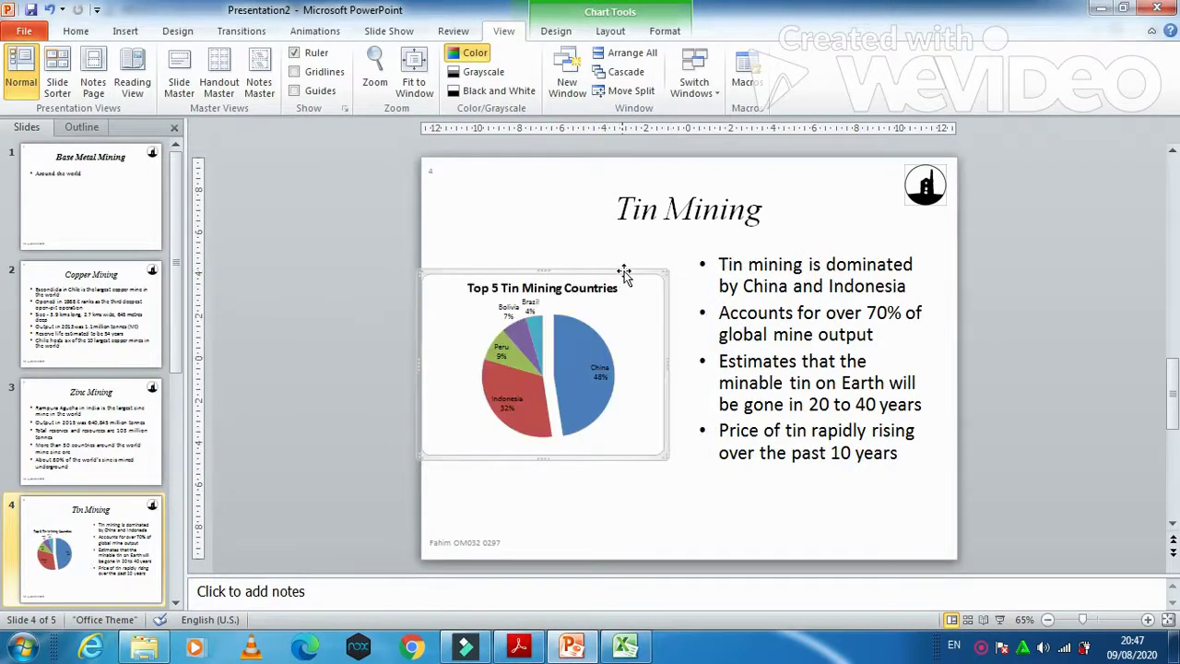
{"action": "left_click_drag", "start_coordinate": [621, 271], "coordinate": [640, 272]}
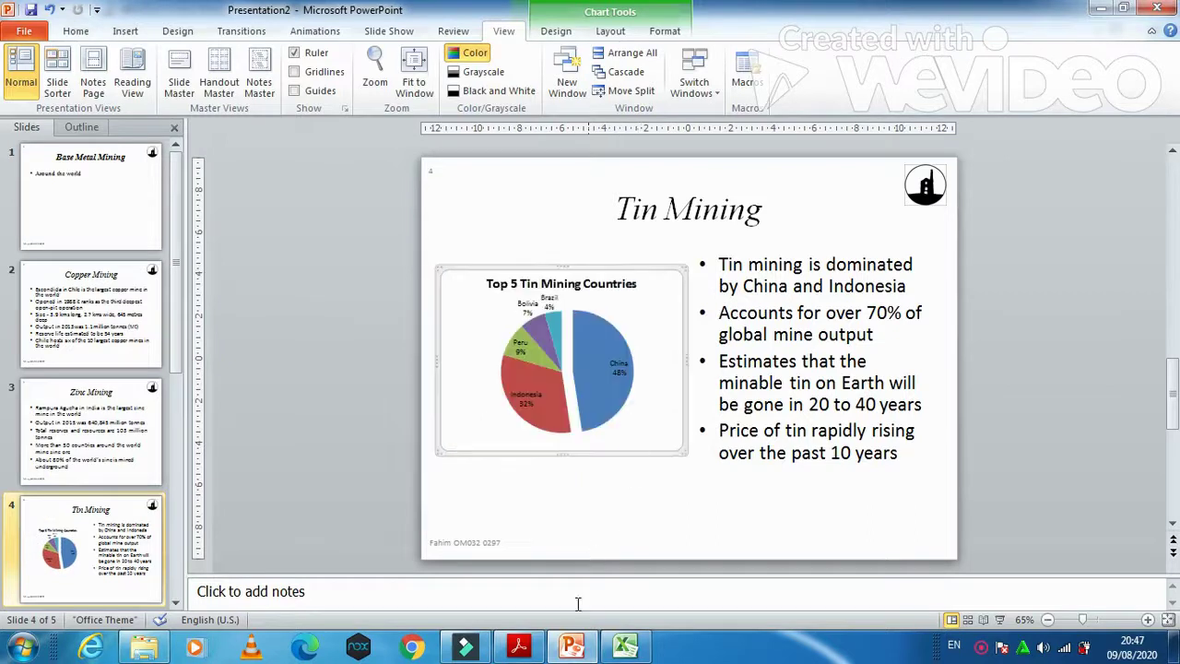
{"action": "left_click", "coordinate": [530, 656]}
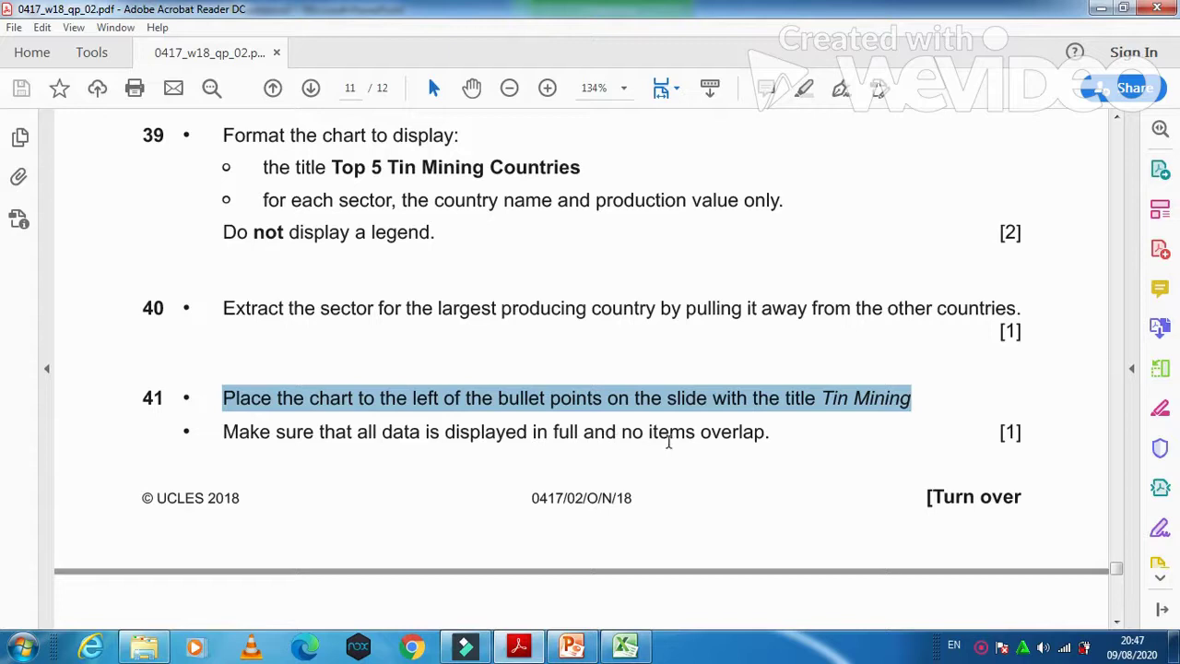
Step: Scroll the exam PDF to question 42's printing instructions, then switch back to PowerPoint
{"action": "scroll", "coordinate": [695, 446], "scroll_direction": "down", "scroll_amount": 5}
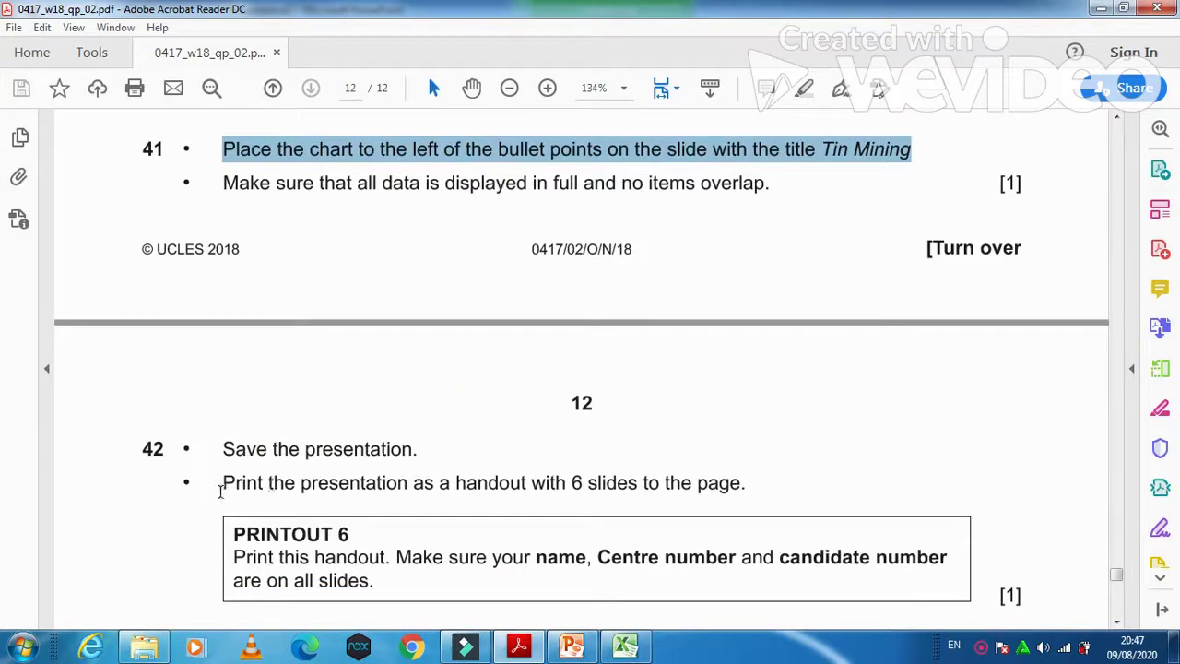
{"action": "scroll", "coordinate": [548, 503], "scroll_direction": "down", "scroll_amount": 2}
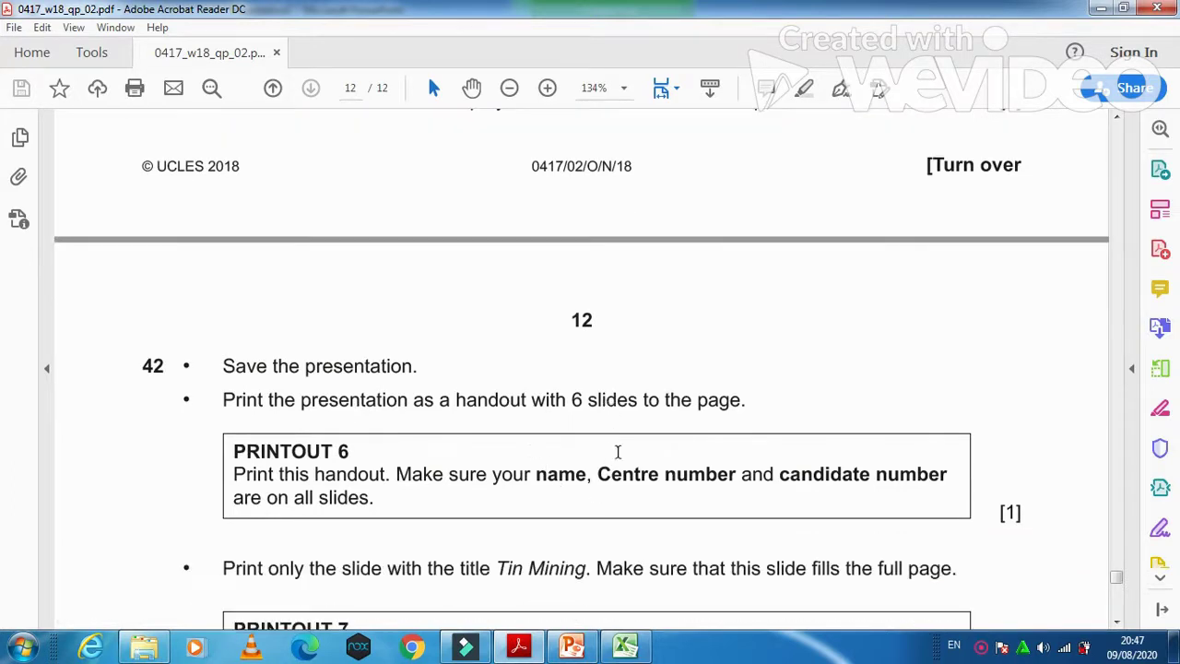
{"action": "key", "text": "alt+Tab"}
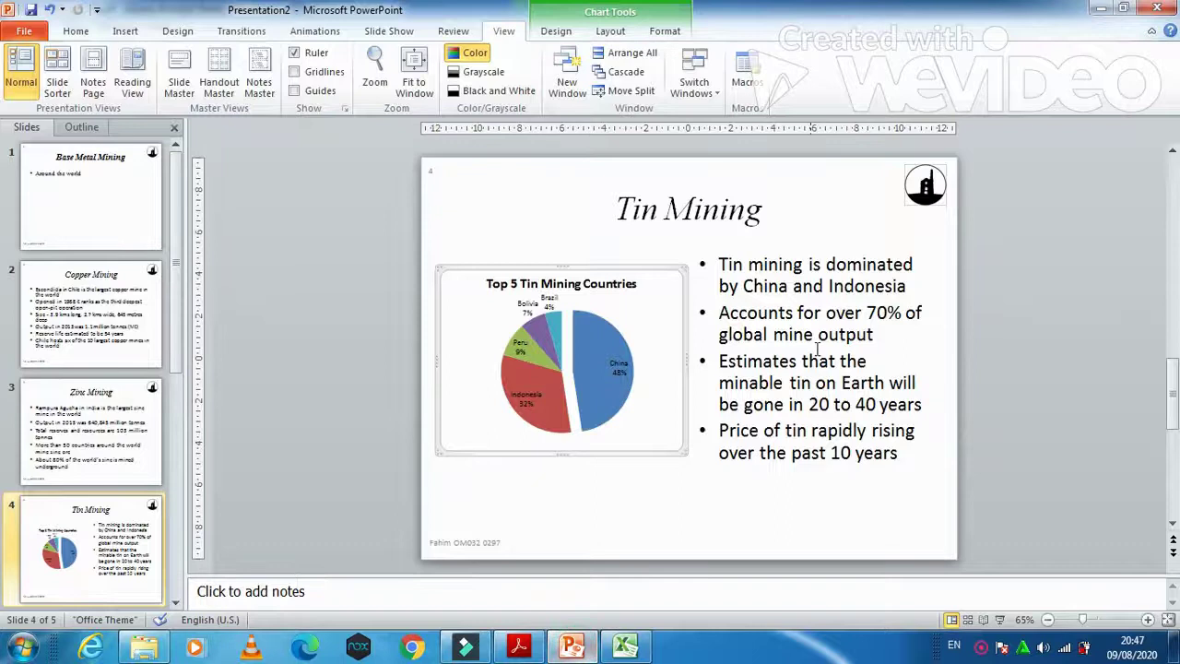
Step: Set the print layout to 6 Slides Horizontal handouts, then return to the exam paper's next instruction
{"action": "left_click", "coordinate": [72, 34]}
{"action": "left_click", "coordinate": [28, 31]}
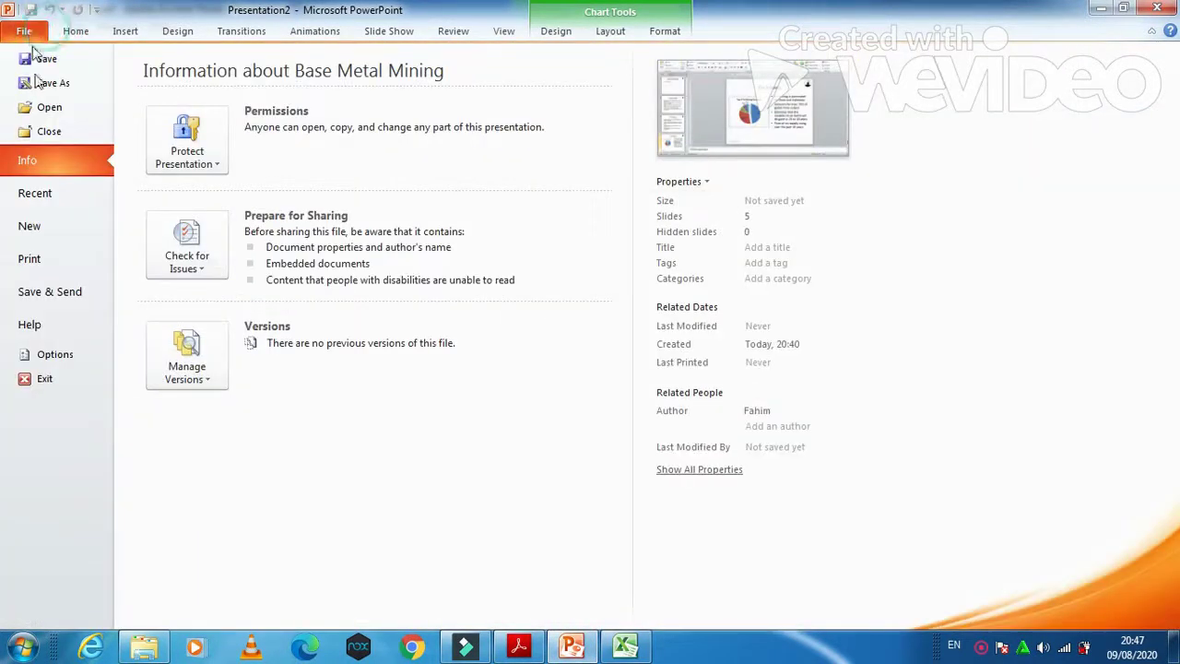
{"action": "left_click", "coordinate": [29, 259]}
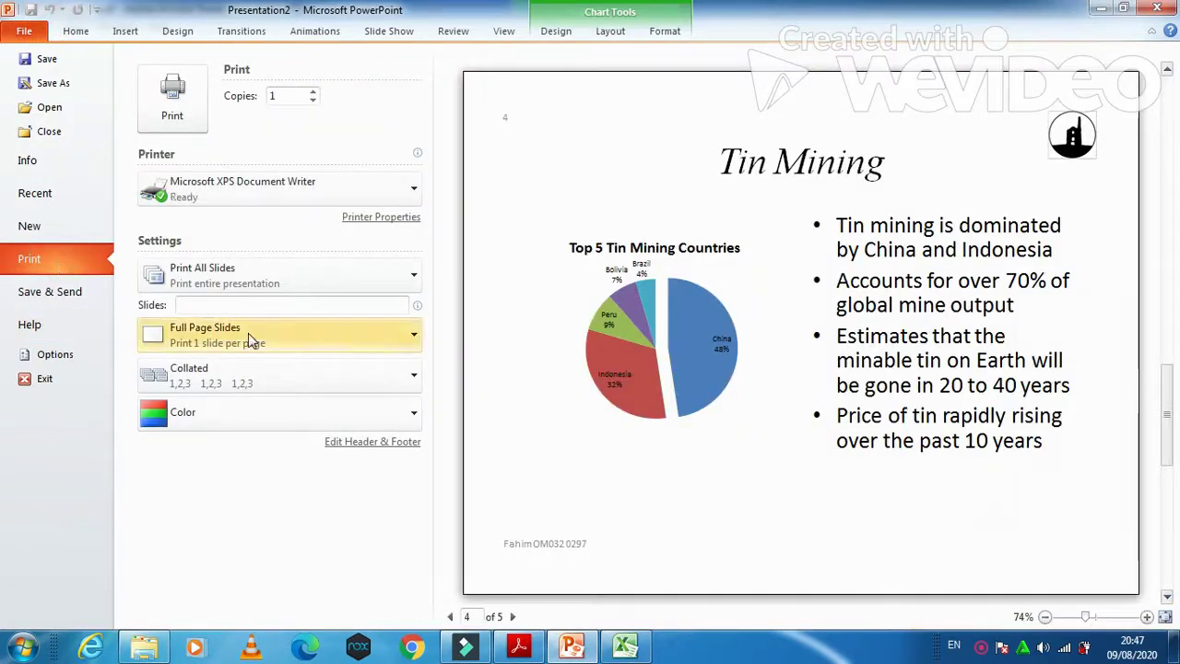
{"action": "left_click", "coordinate": [274, 283]}
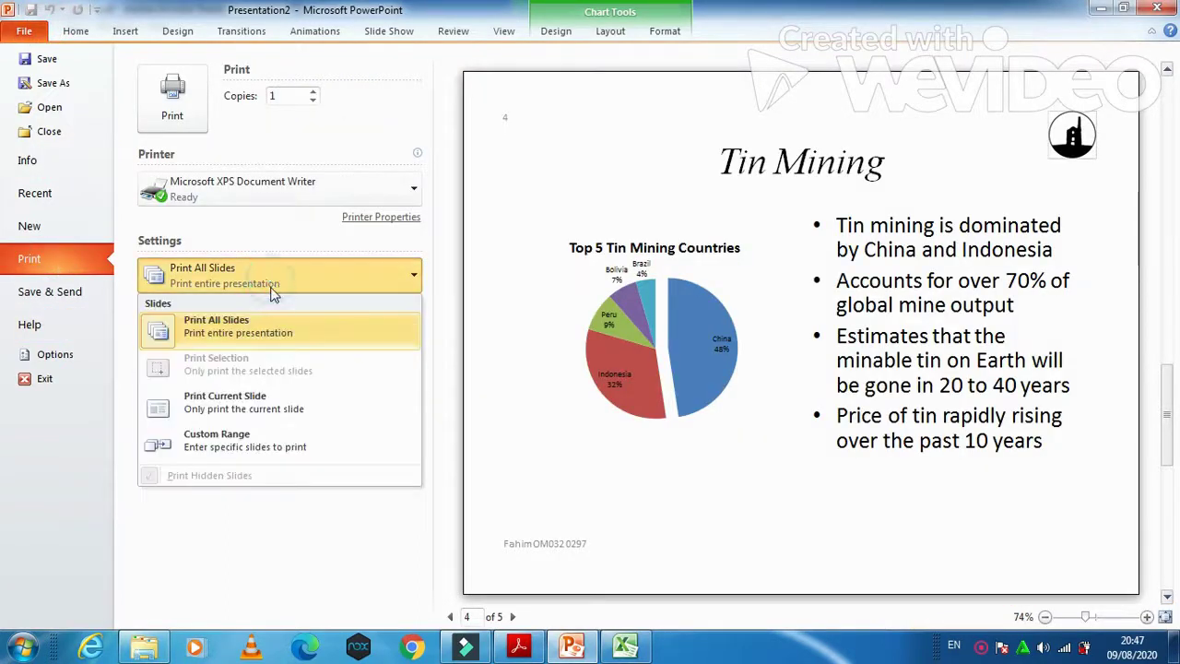
{"action": "left_click", "coordinate": [277, 334]}
{"action": "left_click", "coordinate": [277, 334]}
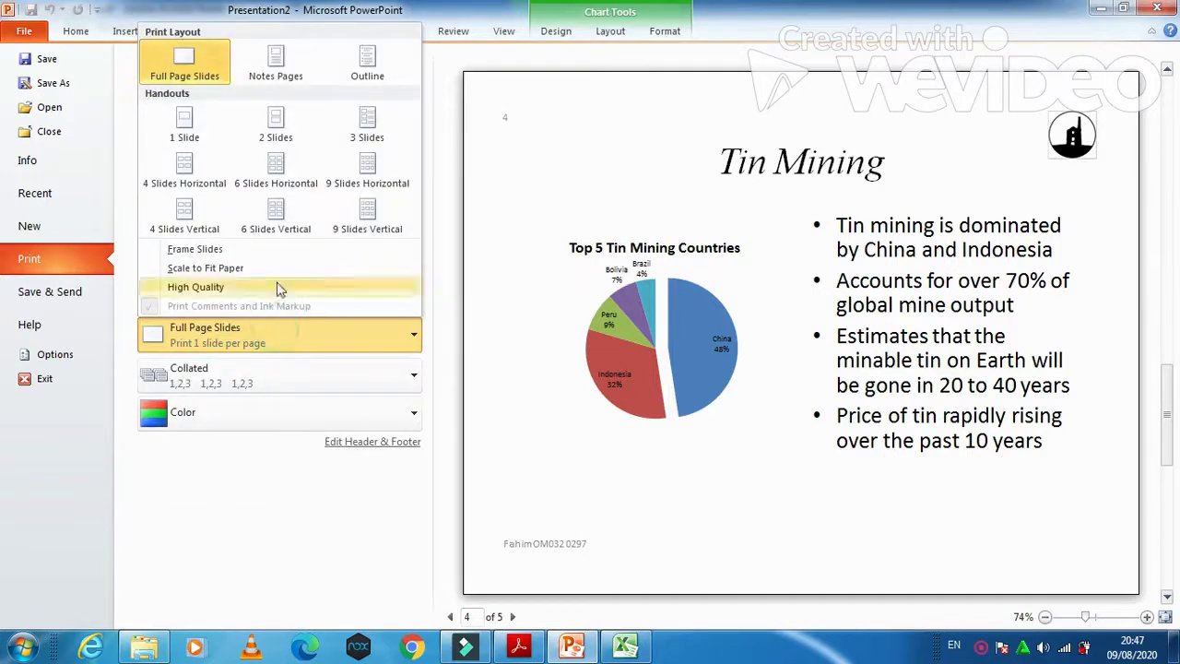
{"action": "left_click", "coordinate": [290, 167]}
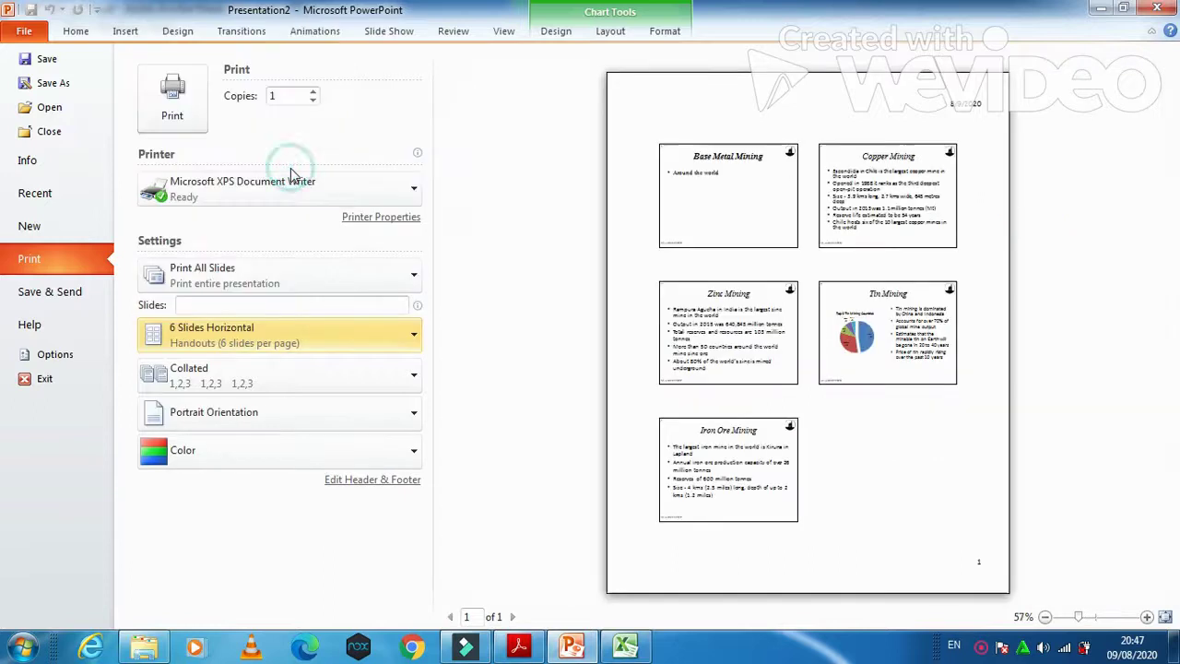
{"action": "left_click", "coordinate": [519, 645]}
{"action": "scroll", "coordinate": [486, 458], "scroll_direction": "down", "scroll_amount": 3}
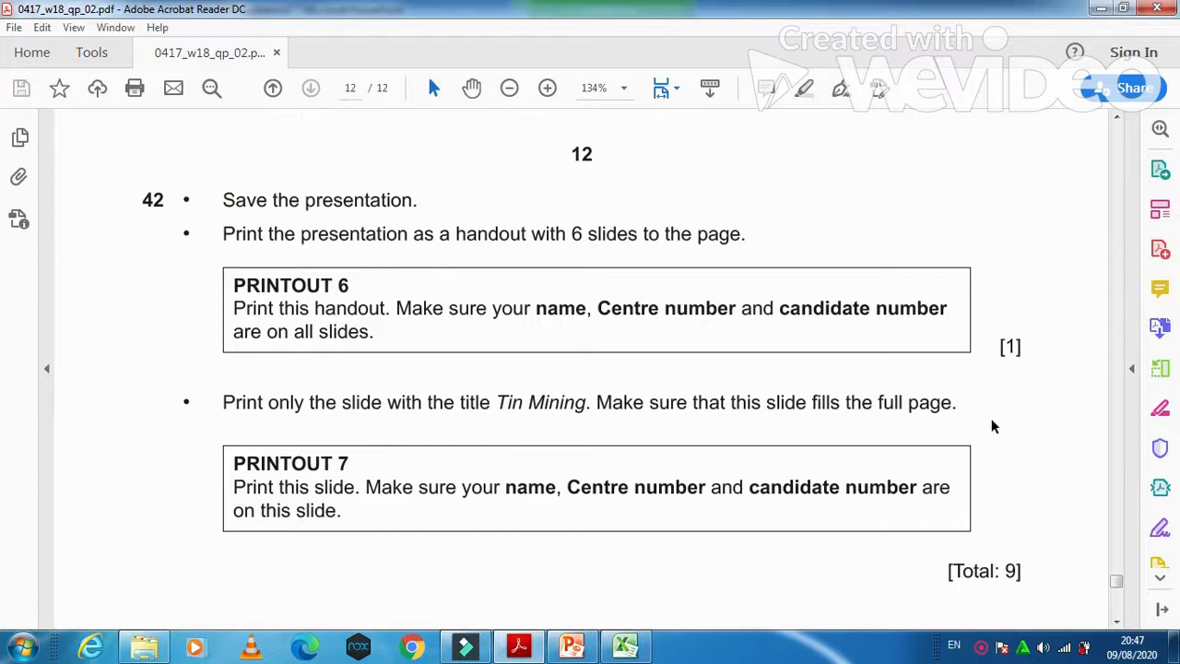
{"action": "scroll", "coordinate": [756, 501], "scroll_direction": "down", "scroll_amount": 1}
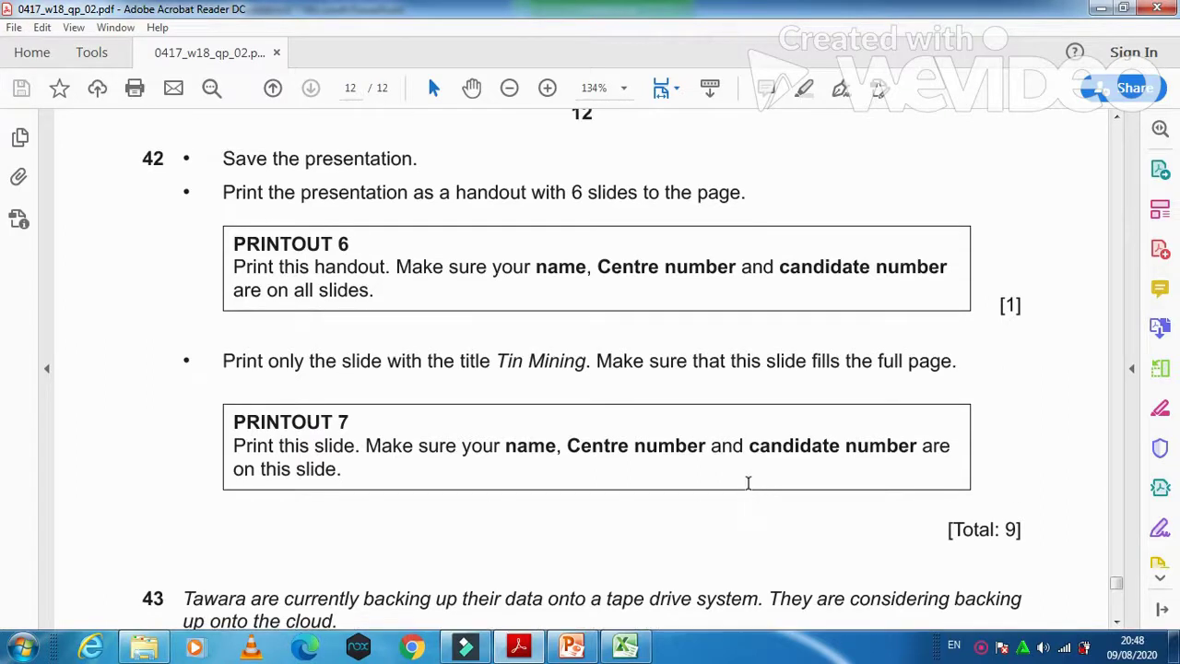
{"action": "scroll", "coordinate": [748, 489], "scroll_direction": "up", "scroll_amount": 1}
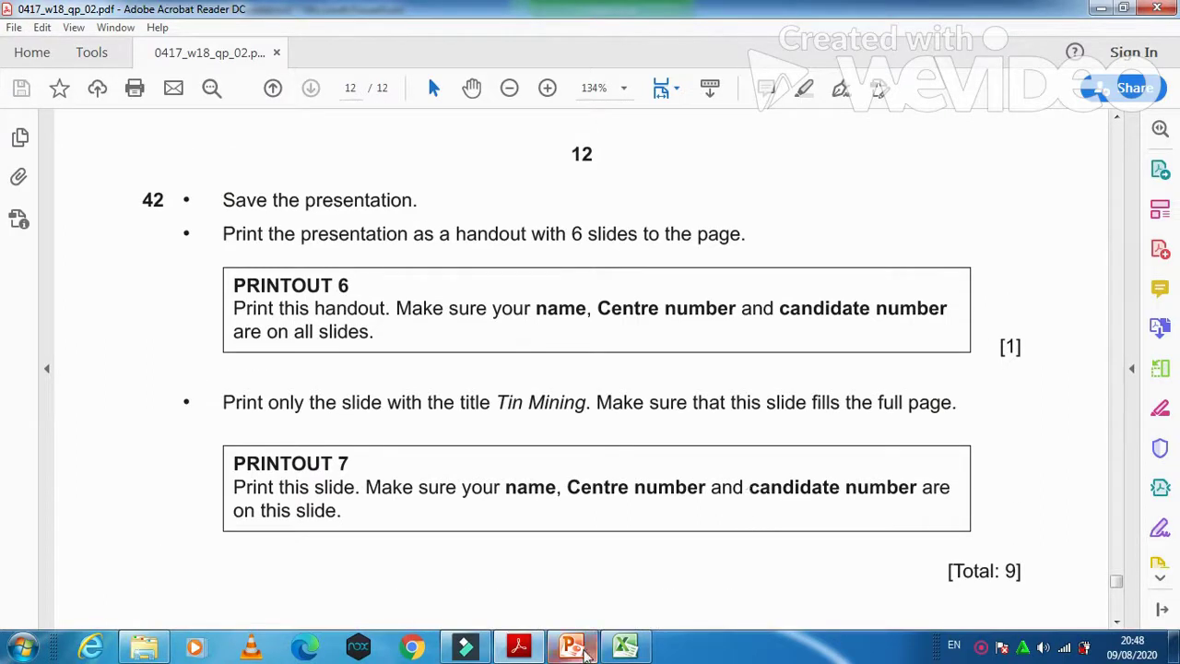
Step: Change PowerPoint's print layout back to Full Page Slides, previewing slide 4 of 5
{"action": "left_click", "coordinate": [573, 650]}
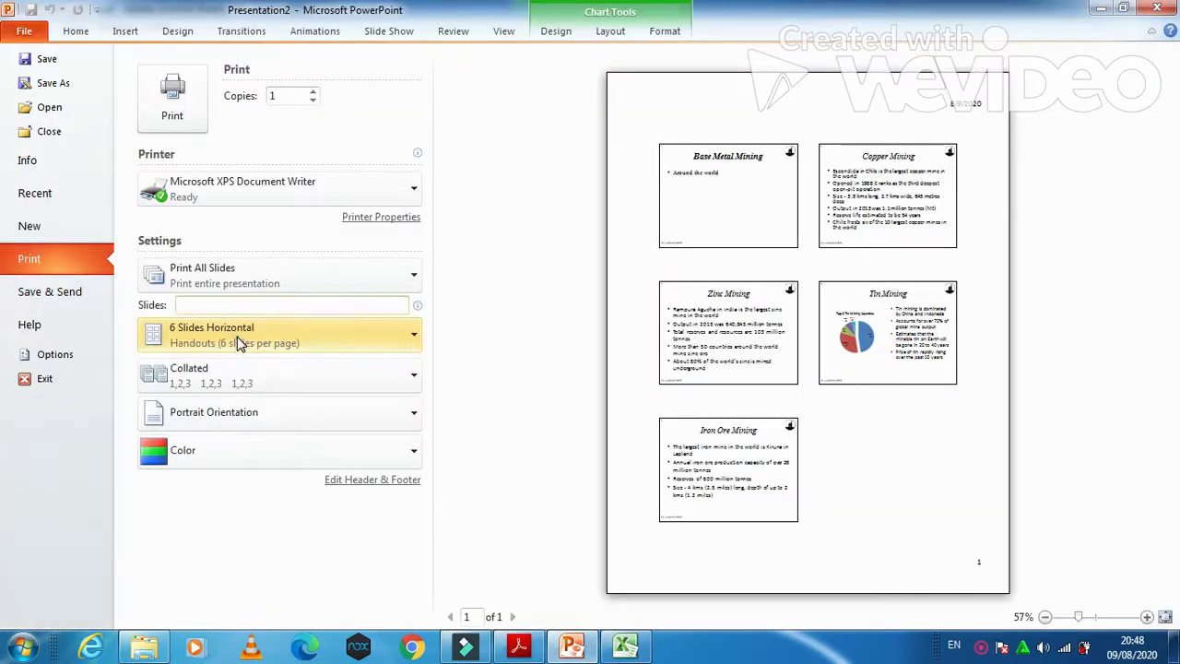
{"action": "left_click", "coordinate": [237, 337]}
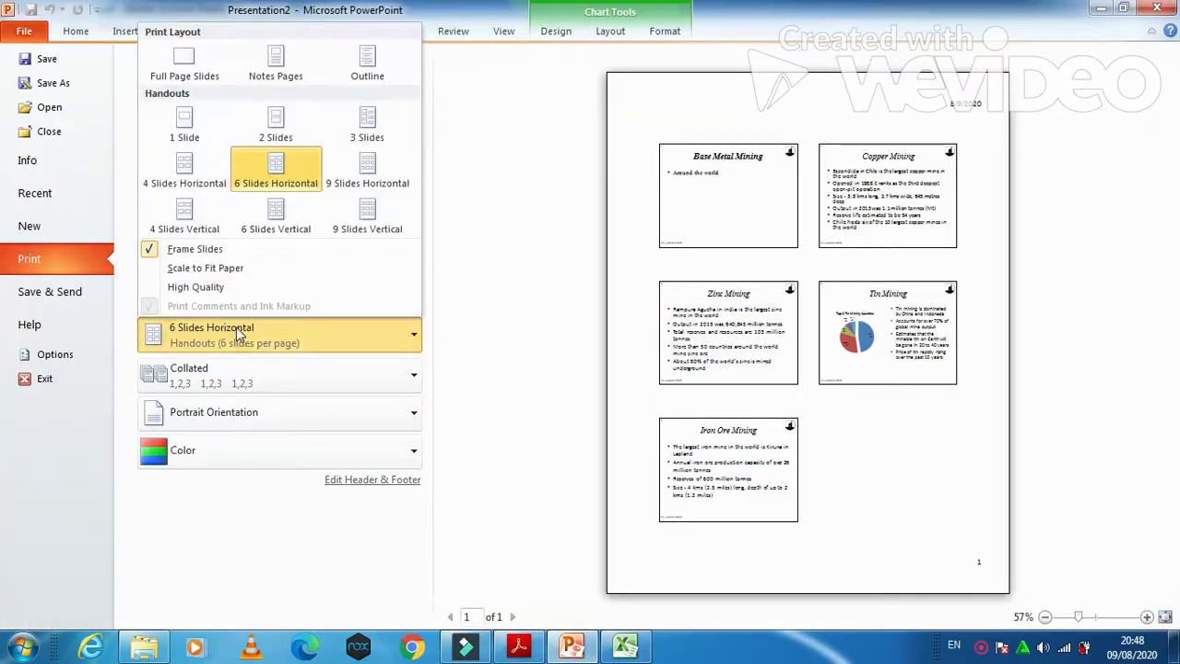
{"action": "left_click", "coordinate": [184, 67]}
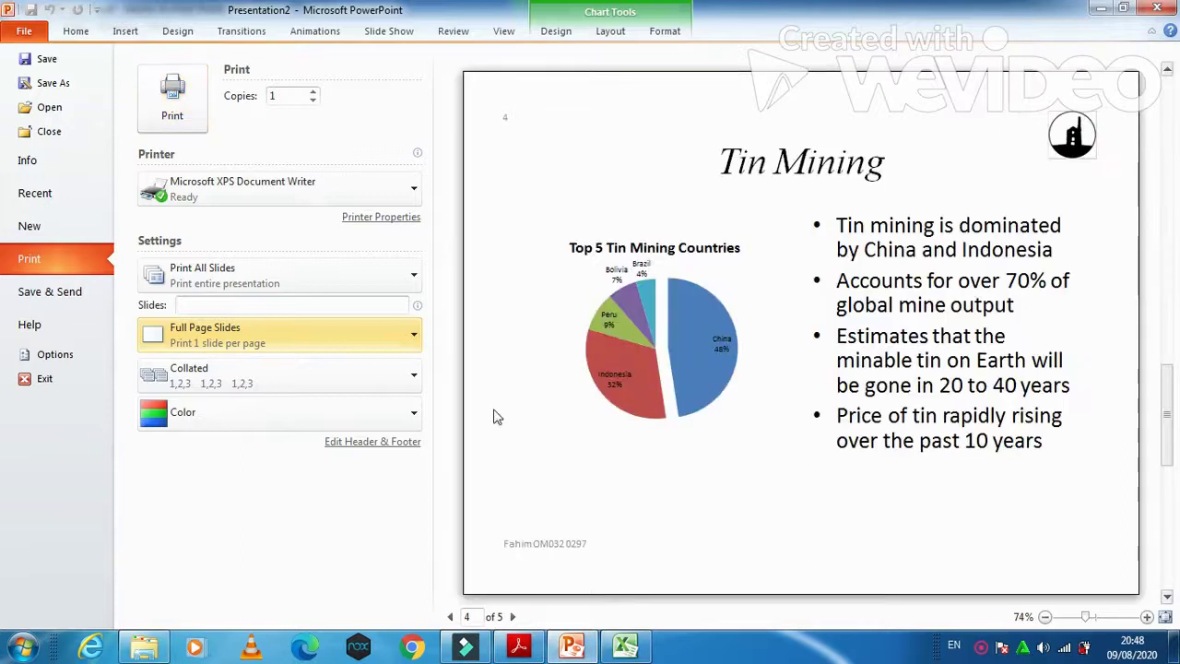